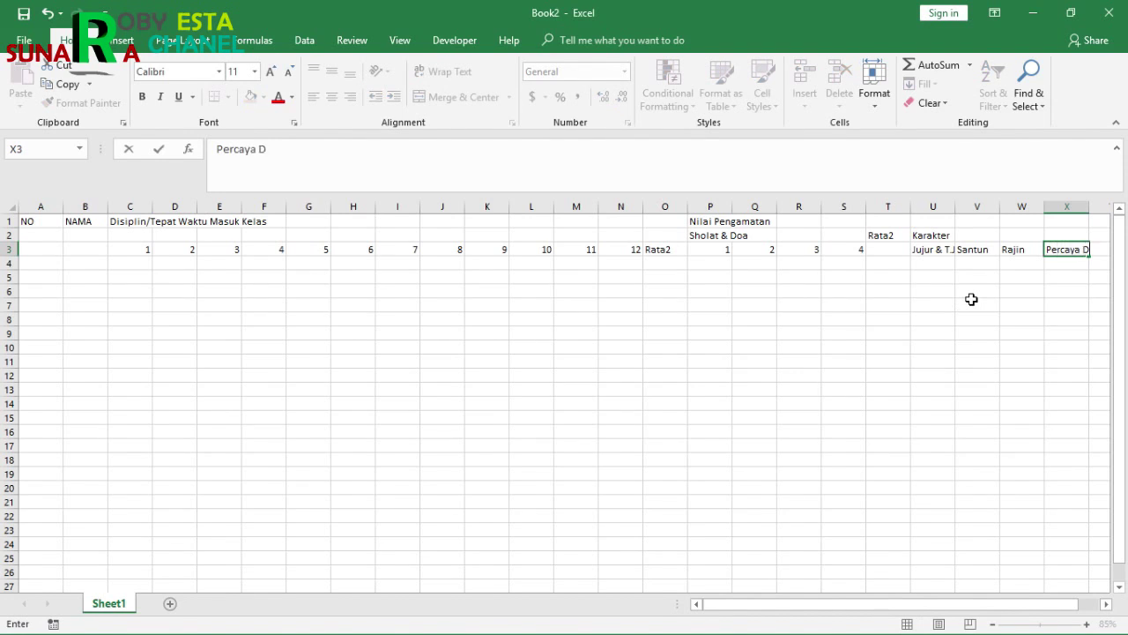
Enter the character heading Antrian in cell Y3, beside the Percaya D heading.
key("Tab")
type("A")
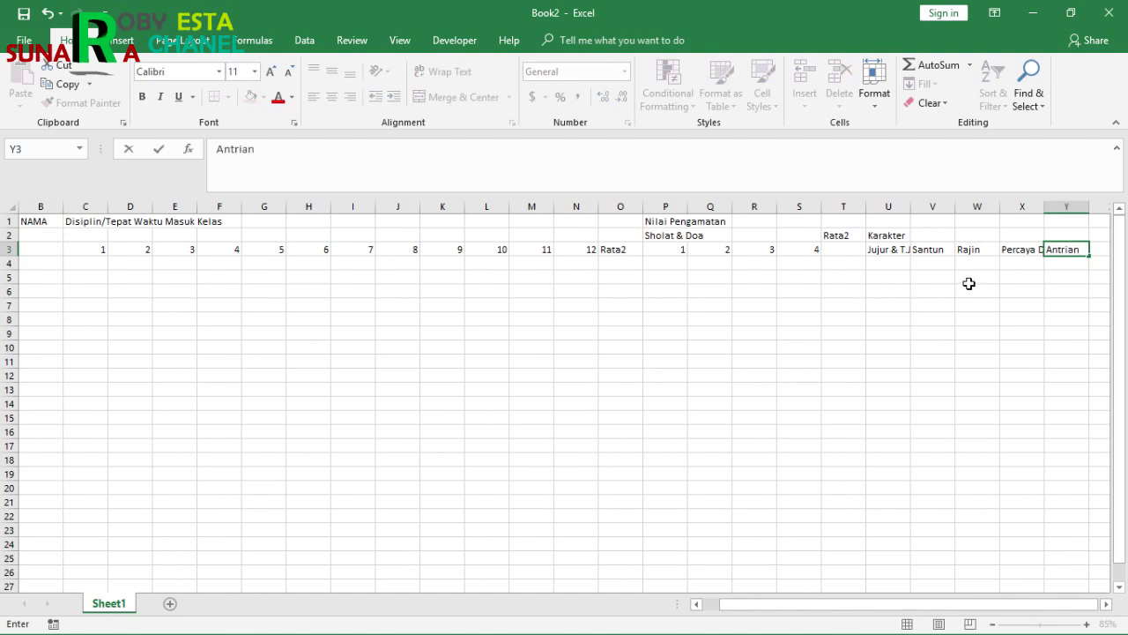
left_click(1045, 280)
Enter the heading Nilai Rata2 in cell Z1, after checking the reference form in Photos.
key("alt+Tab")
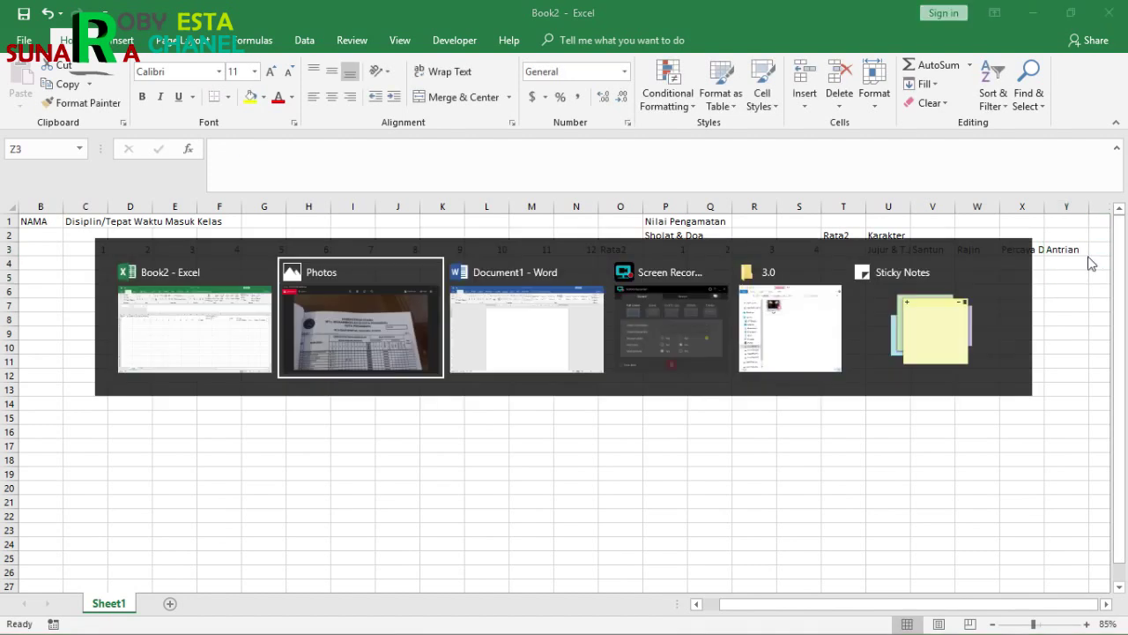
key("alt+Tab")
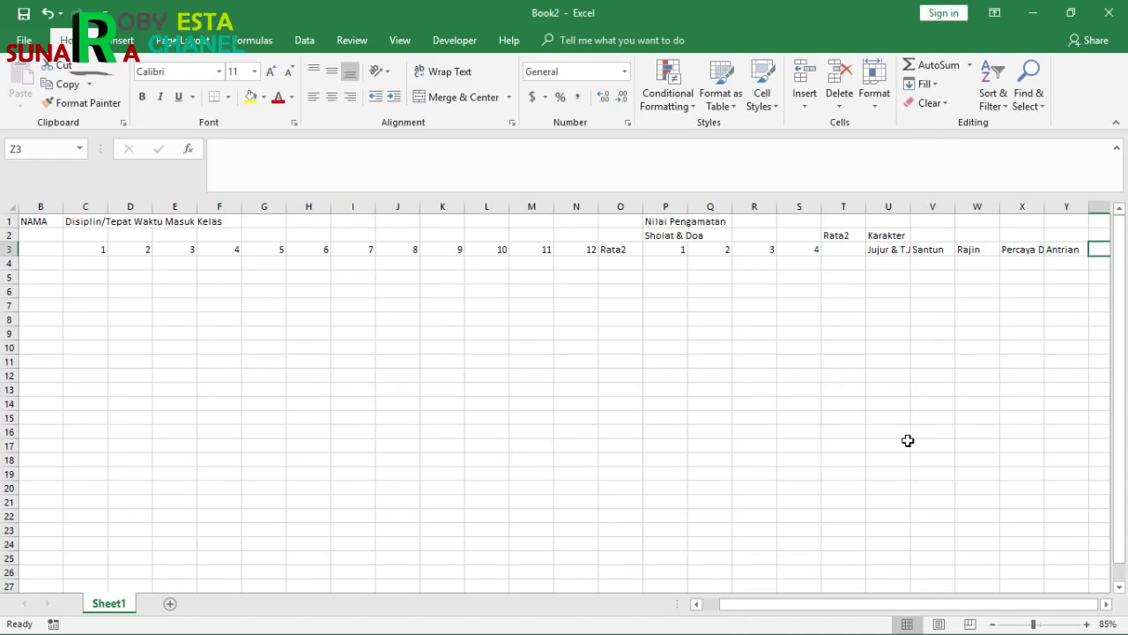
scroll(846, 499, "down", 1)
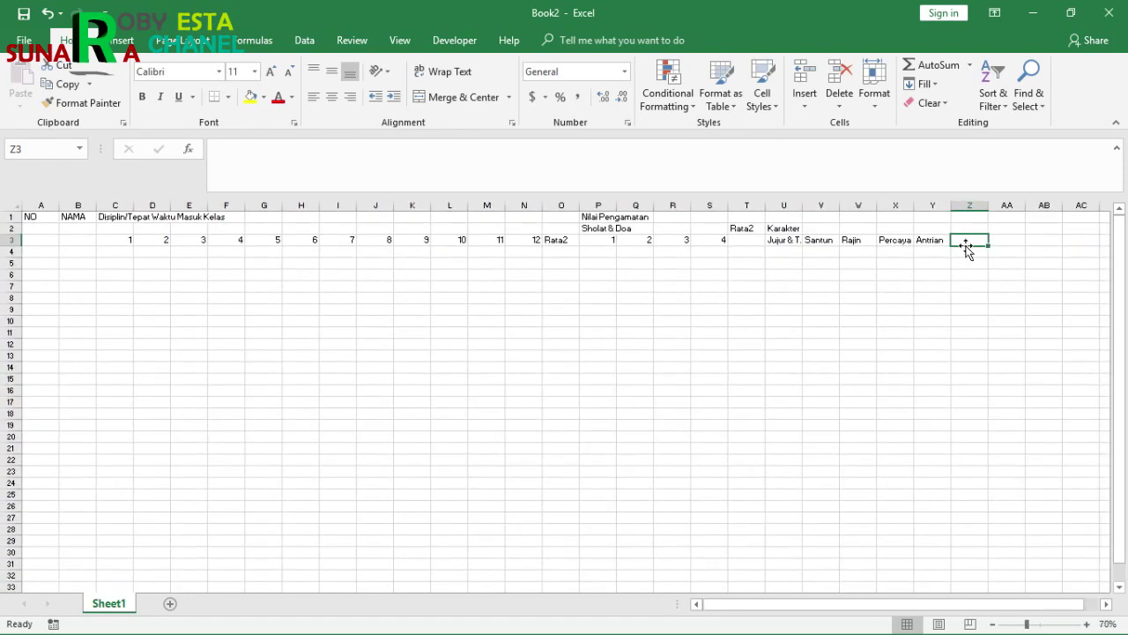
left_click(969, 216)
type("Nilai Rata2")
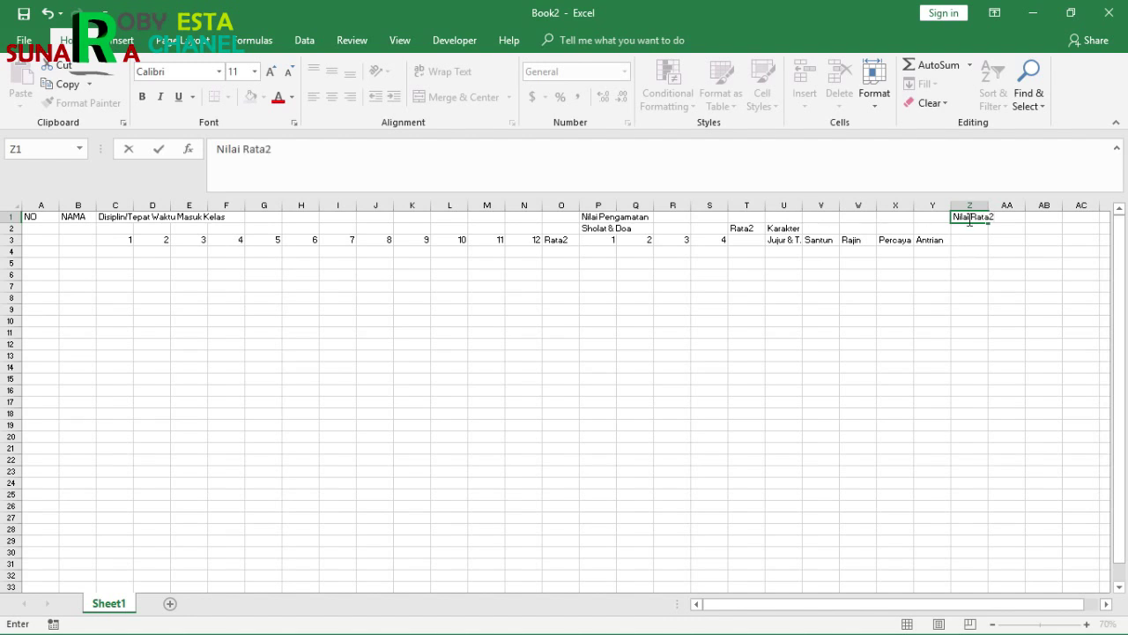
left_click(975, 250)
left_click(975, 216)
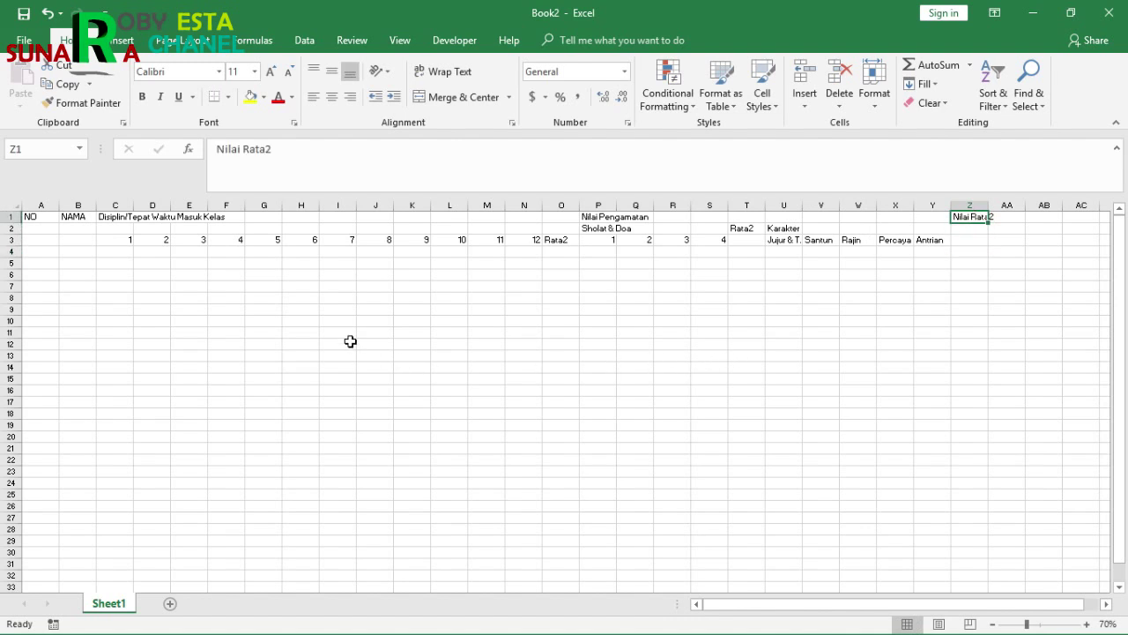
Merge and center the NO heading across A1:A3 and the NAMA heading across B1:B3.
scroll(350, 341, "up", 3)
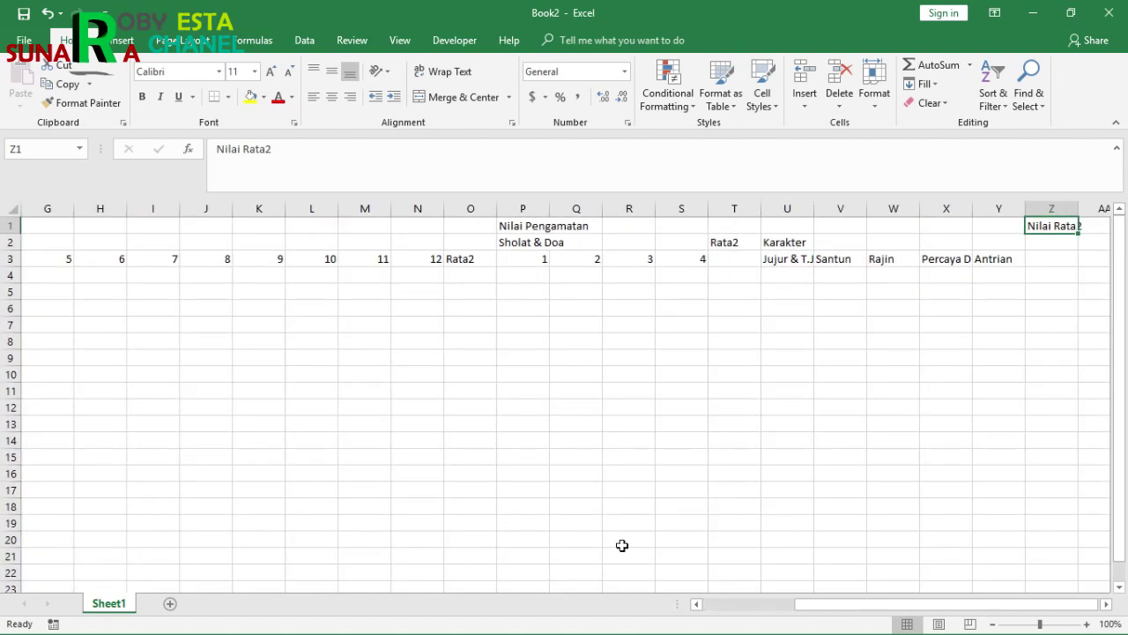
left_click_drag(1005, 608, 861, 607)
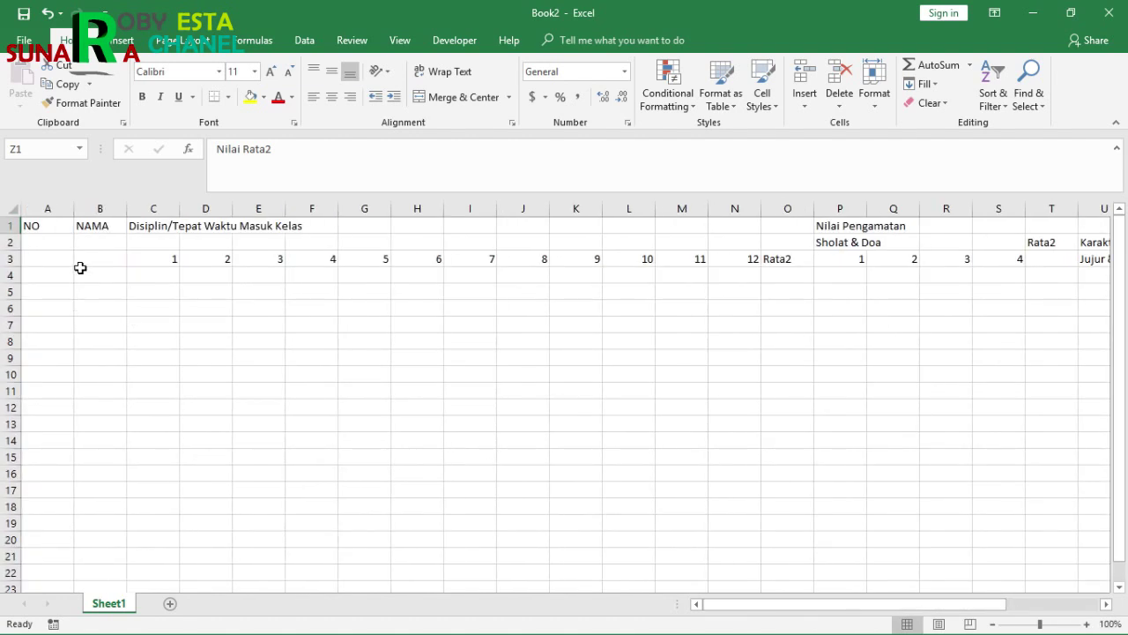
left_click(54, 226)
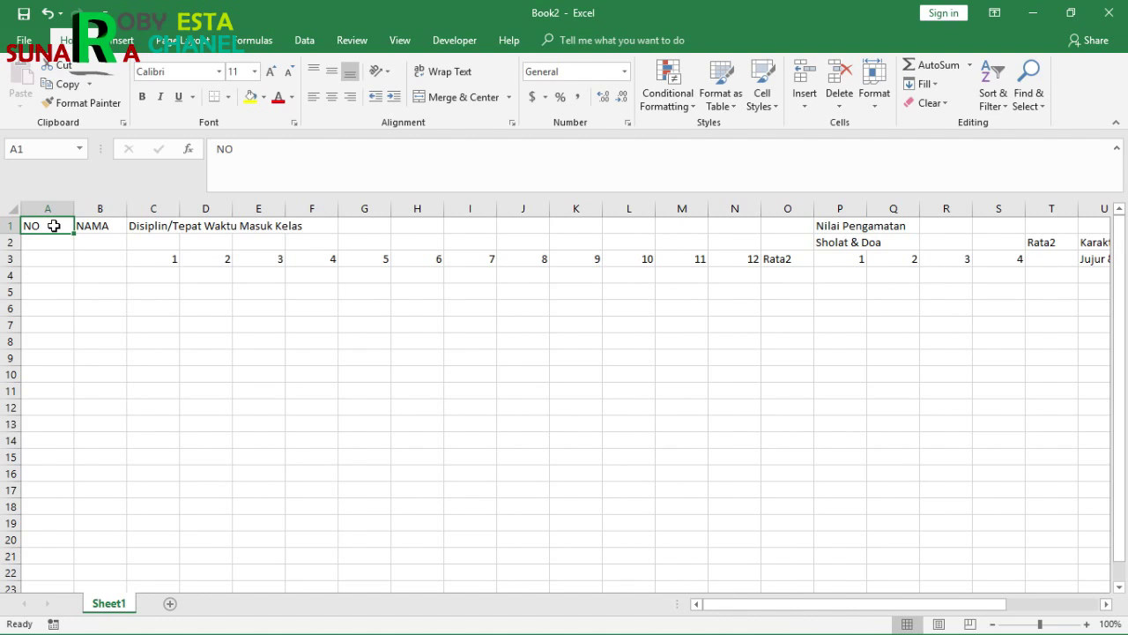
left_click_drag(53, 231, 47, 259)
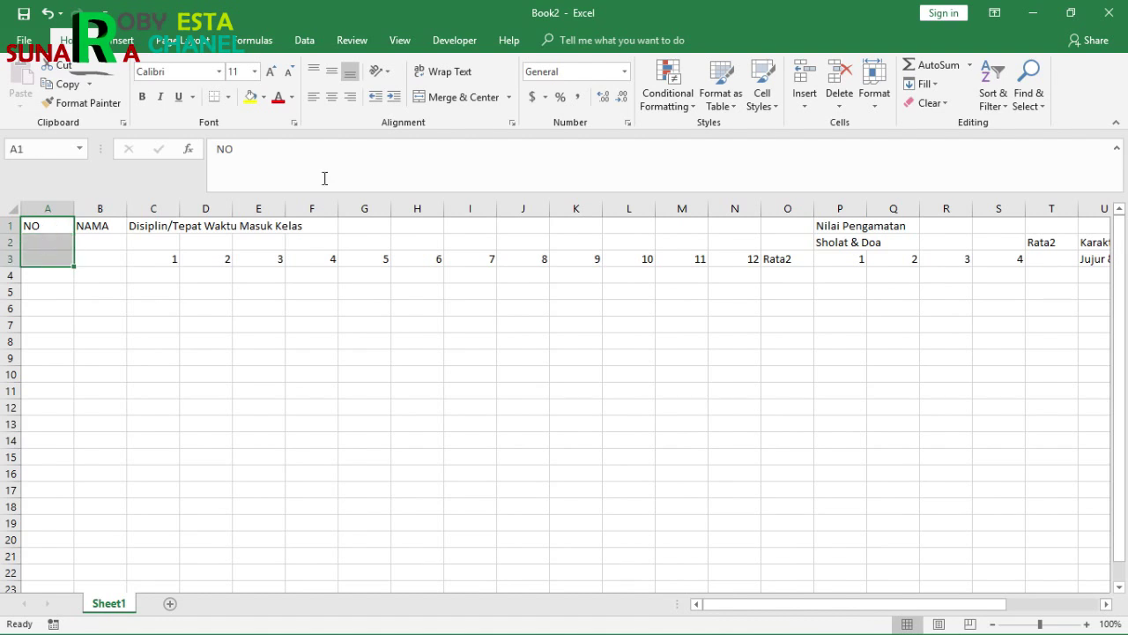
left_click(433, 96)
left_click_drag(100, 223, 100, 253)
left_click(435, 97)
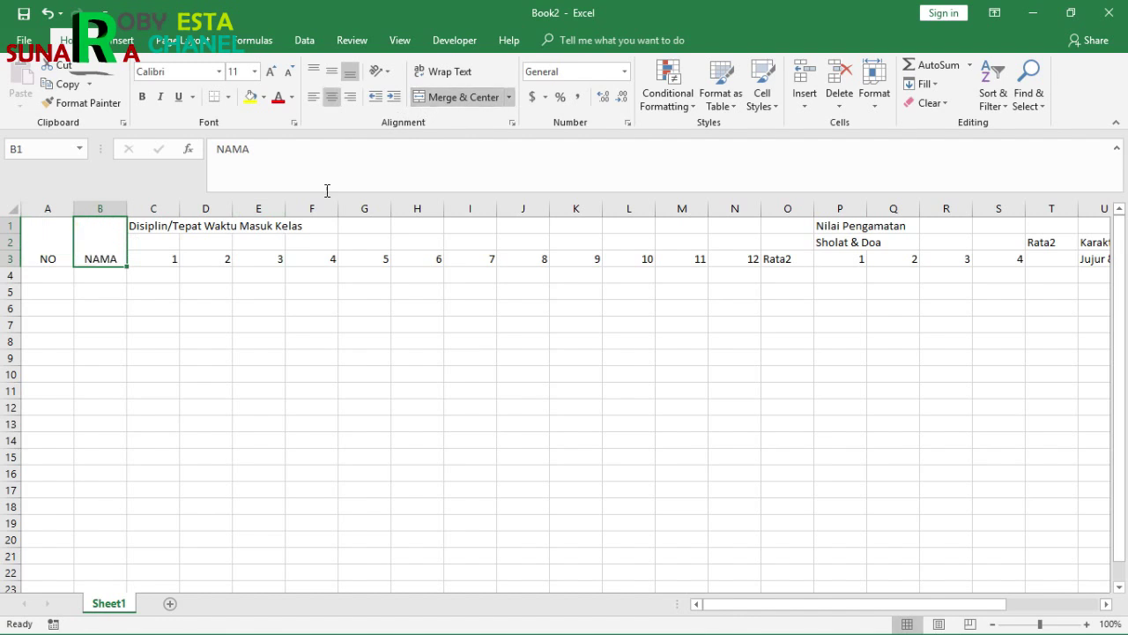
Merge and center the Disiplin/Tepat Waktu Masuk Kelas heading across C1:O2.
left_click(148, 227)
left_click_drag(149, 227, 794, 241)
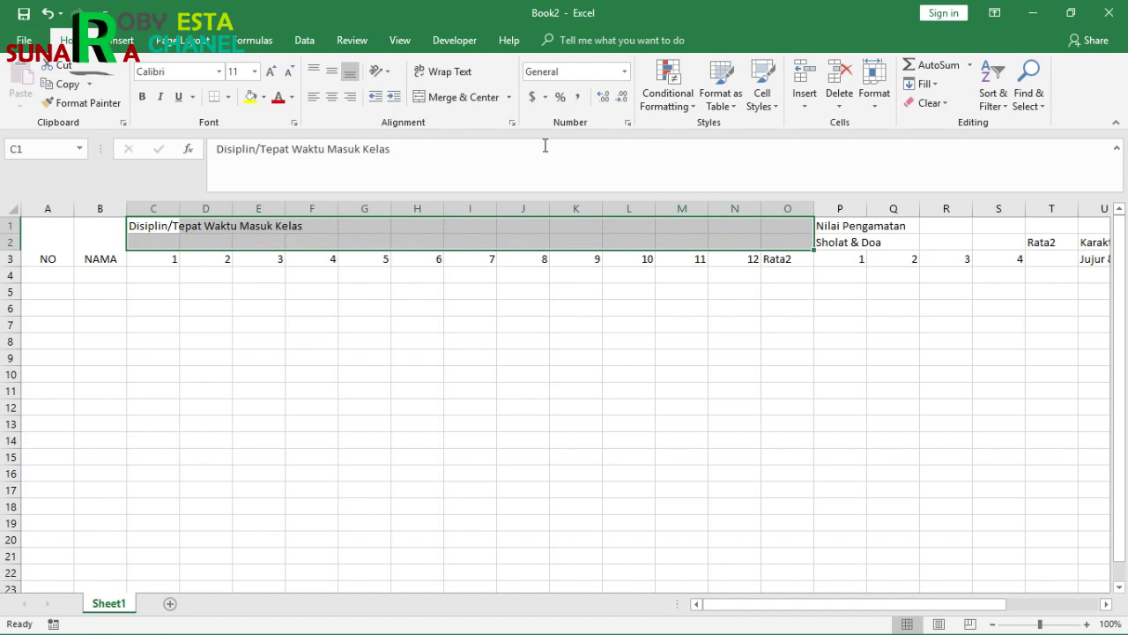
left_click(443, 97)
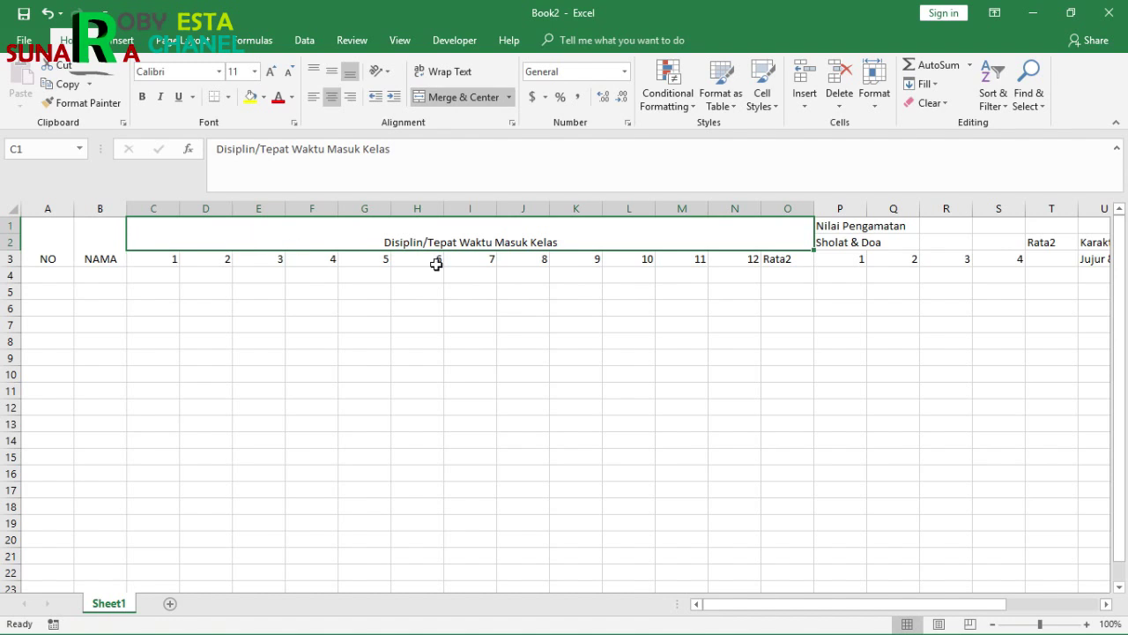
Merge and center the Nilai Pengamatan heading across P1:Y1.
left_click_drag(856, 226, 914, 223)
left_click_drag(892, 602, 996, 608)
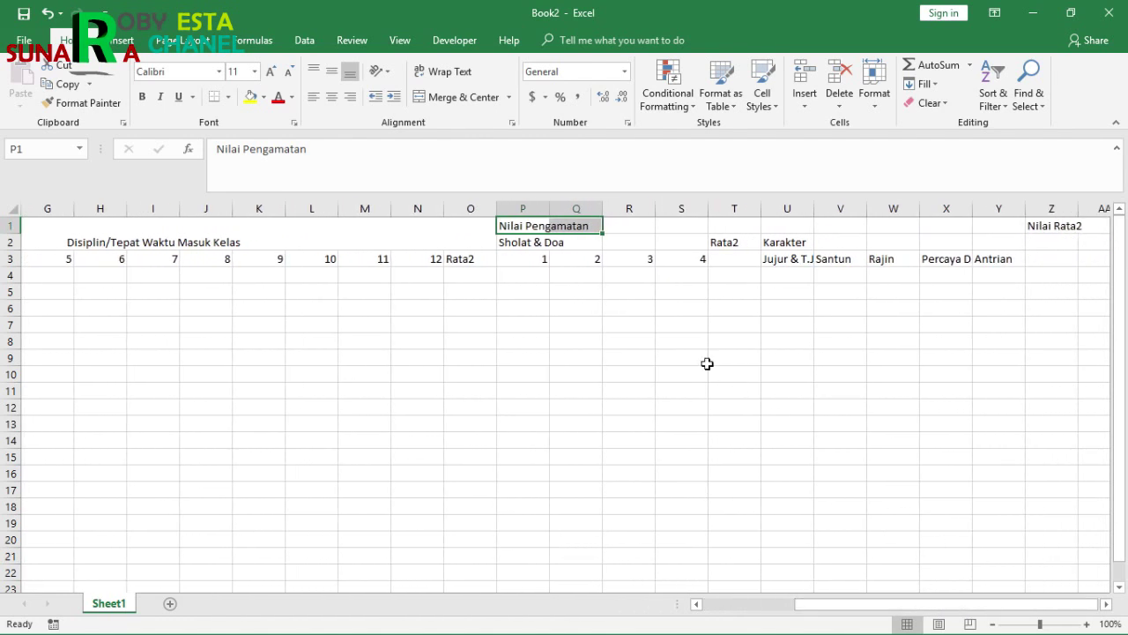
left_click_drag(529, 226, 985, 225)
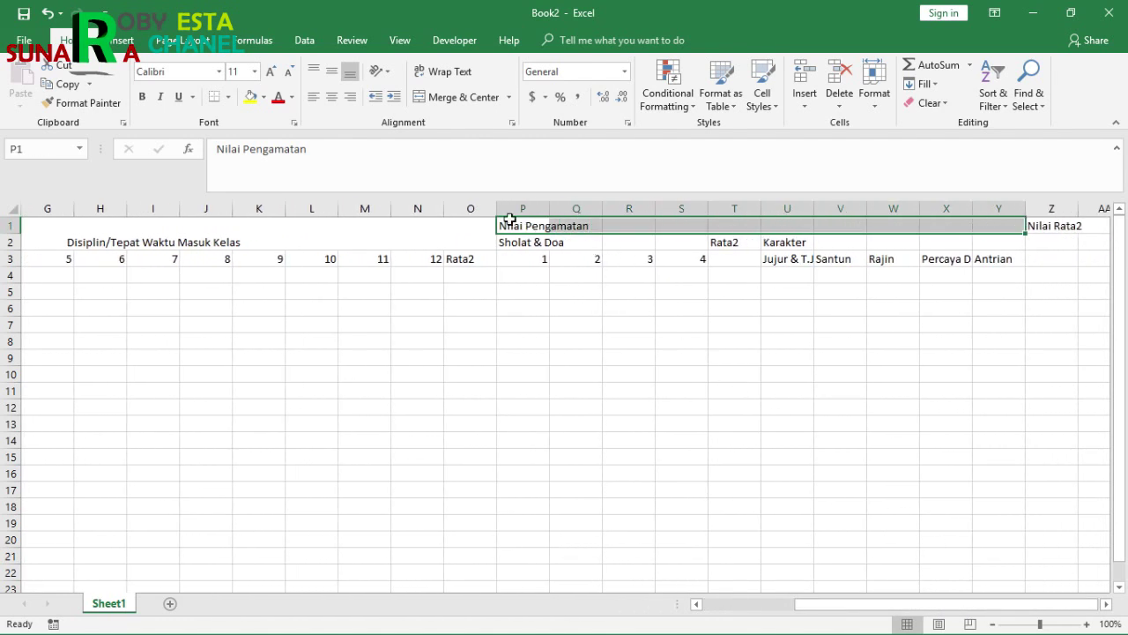
left_click(464, 97)
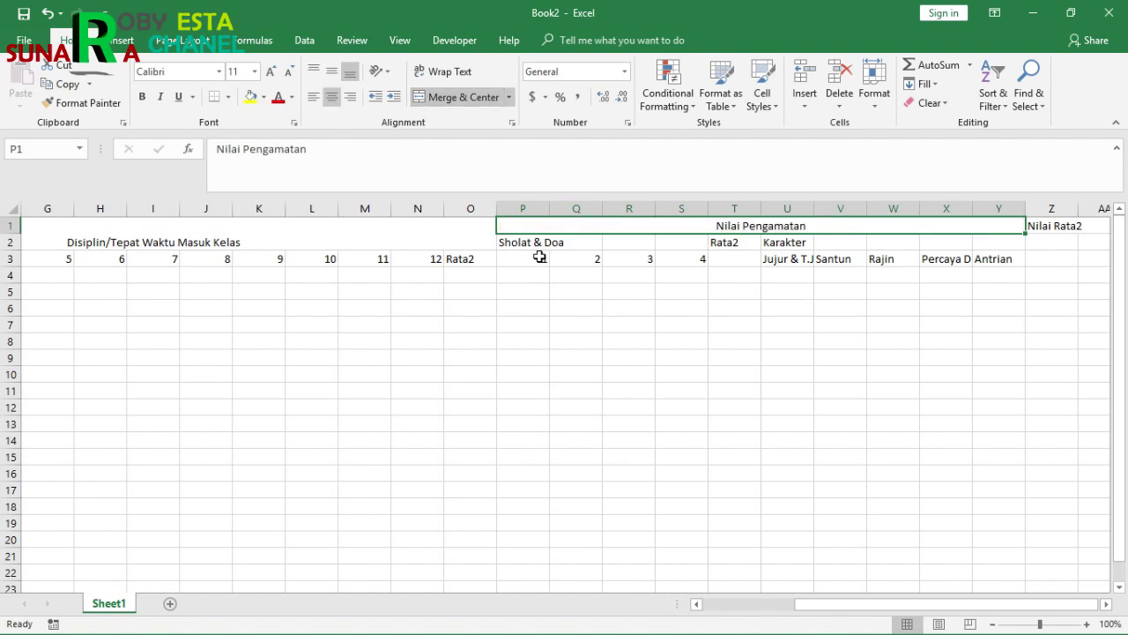
Merge and center the Sholat & Doa heading across P2:S2.
left_click_drag(529, 236, 564, 245)
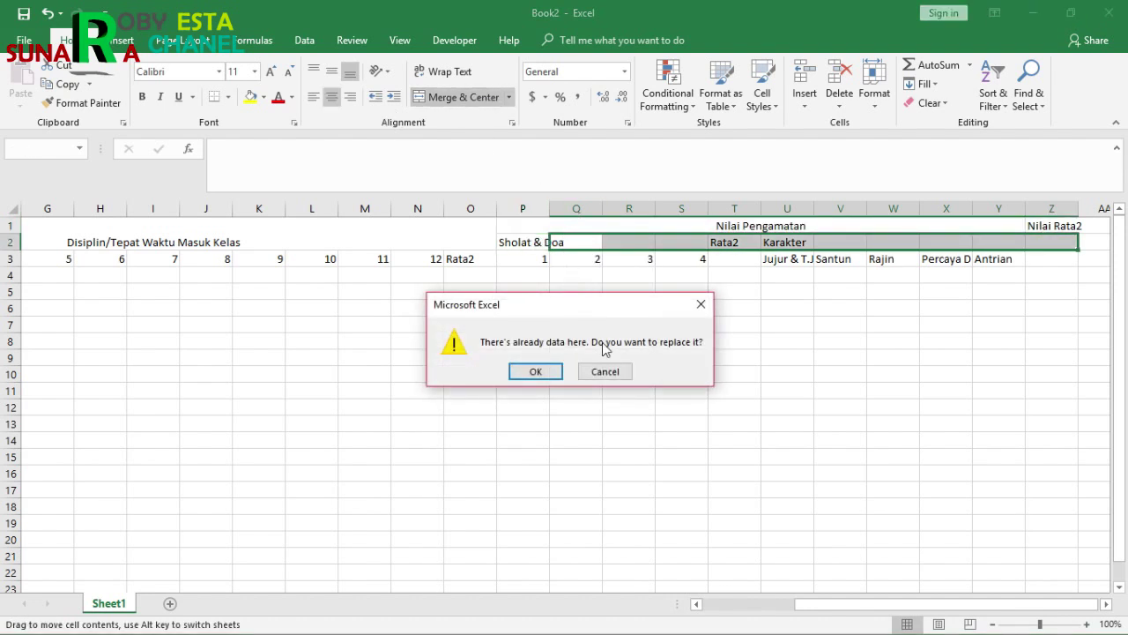
left_click(608, 377)
left_click(525, 240)
left_click_drag(516, 244, 685, 241)
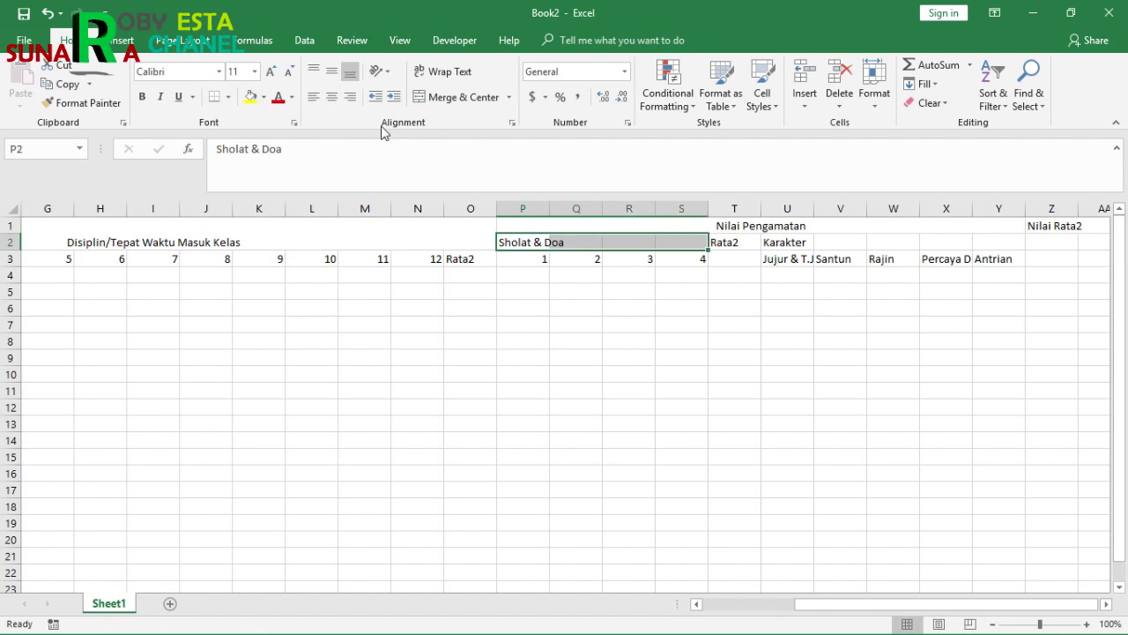
left_click(467, 99)
Merge and center the Karakter heading across U2:Y2 and the Rata2 heading across T2:T3.
left_click_drag(771, 239, 998, 241)
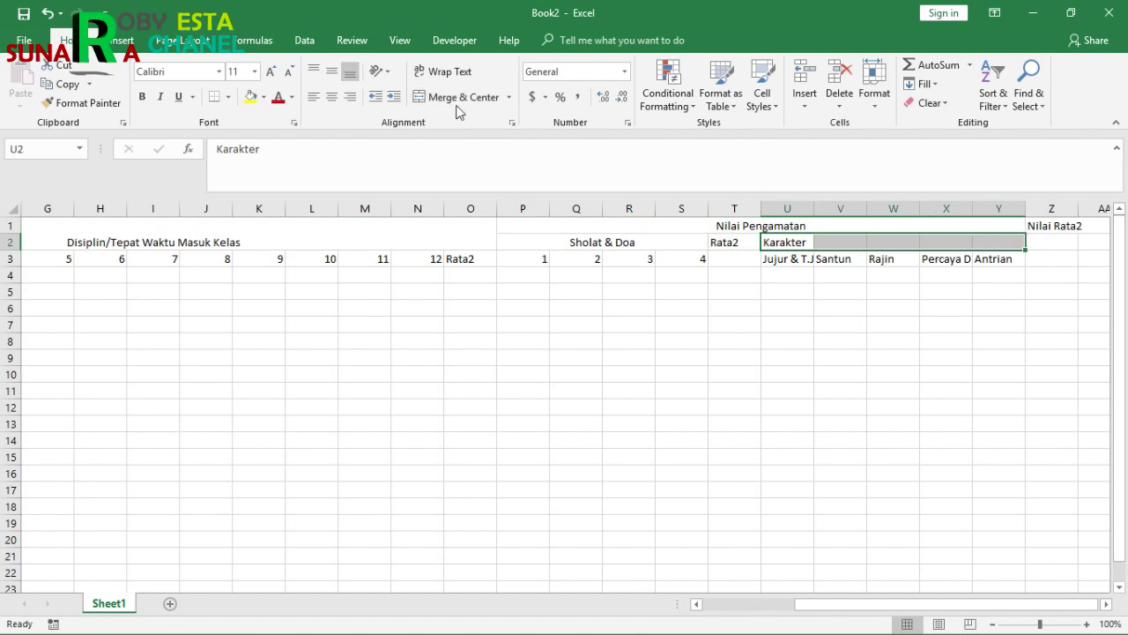
left_click(460, 99)
left_click(735, 243)
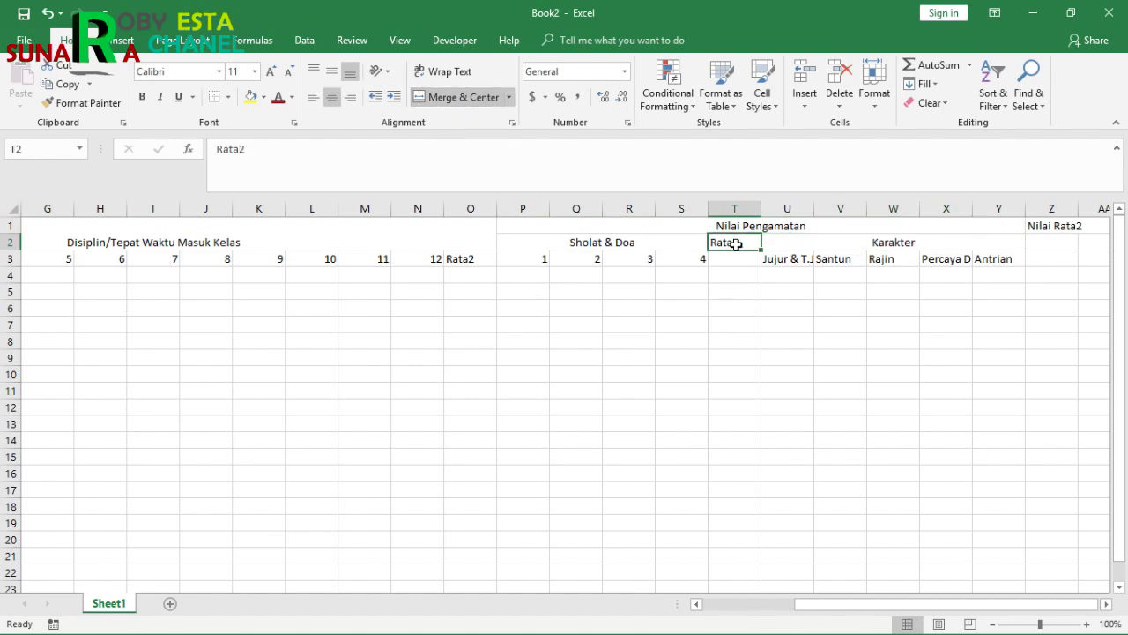
left_click_drag(736, 244, 738, 258)
left_click(457, 98)
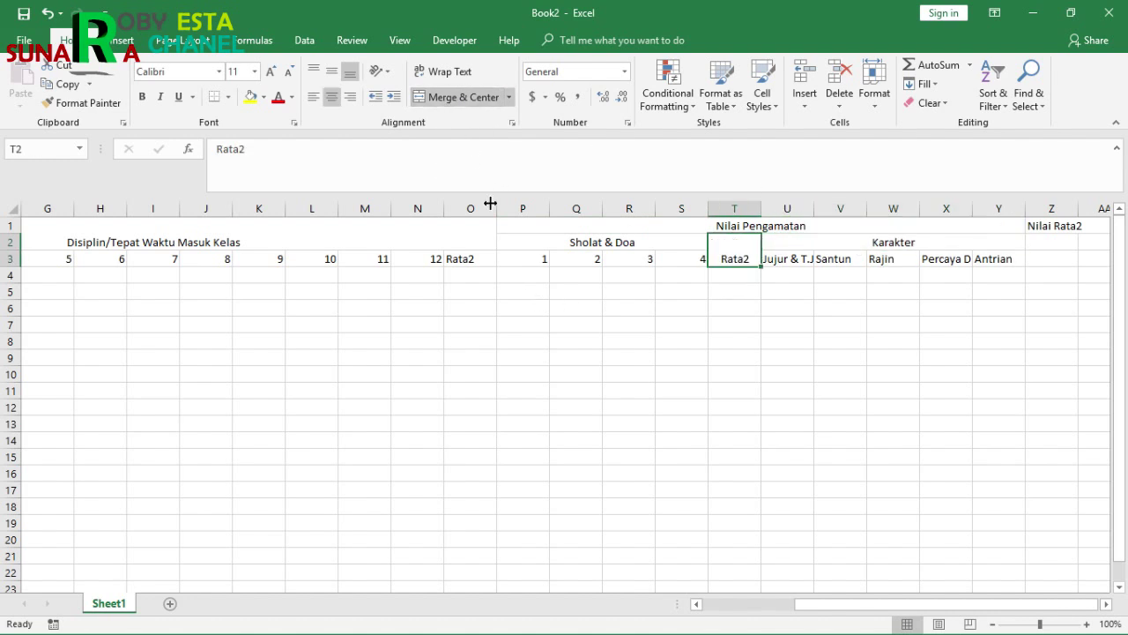
left_click(476, 258)
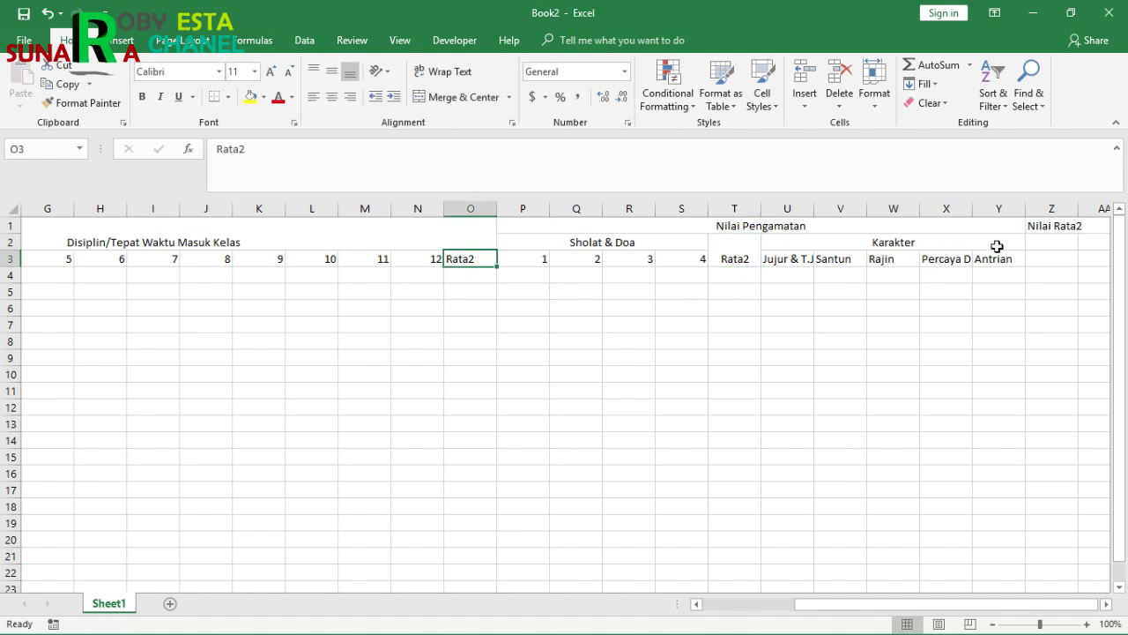
Merge and center the Nilai Rata2 heading across Z1:Z3 and wrap its text.
left_click(1050, 226)
left_click_drag(1050, 238, 1042, 261)
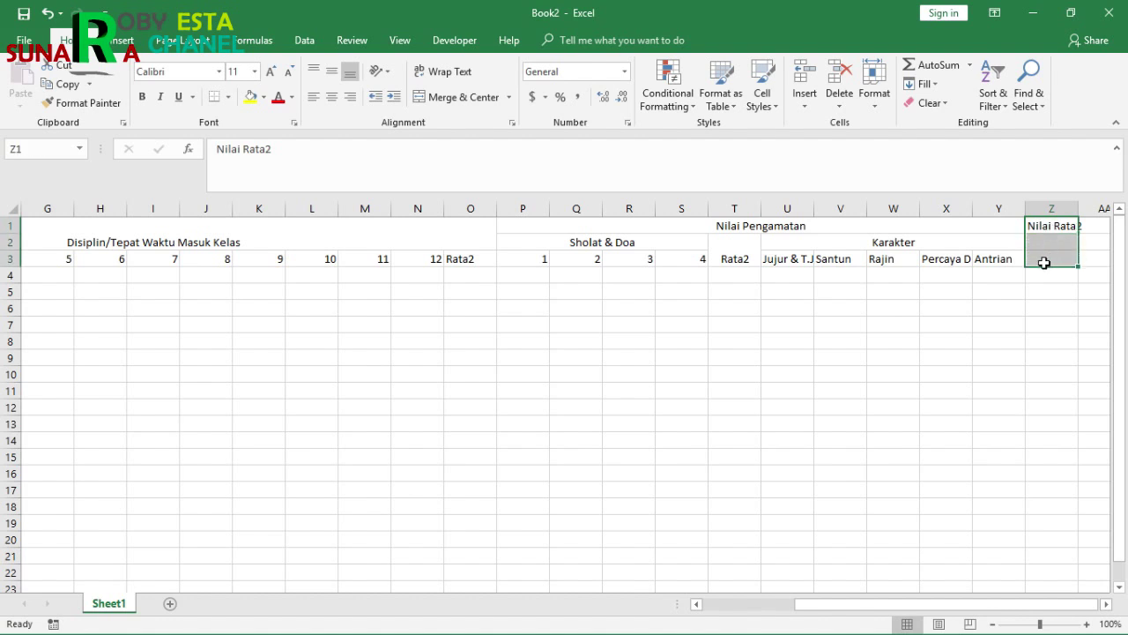
left_click(457, 108)
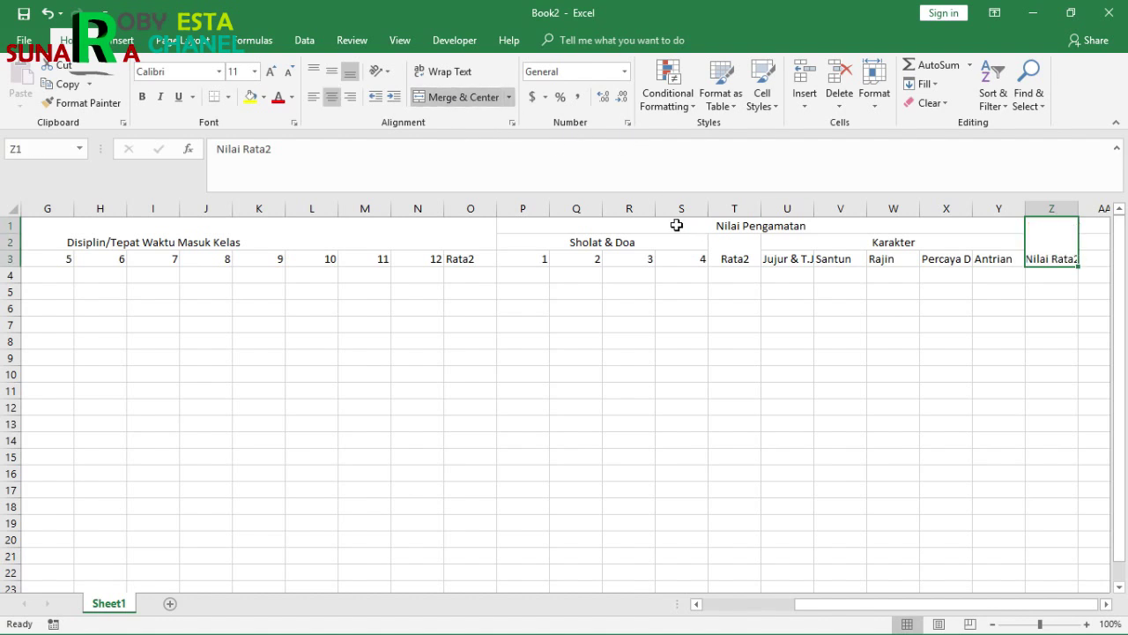
left_click(445, 71)
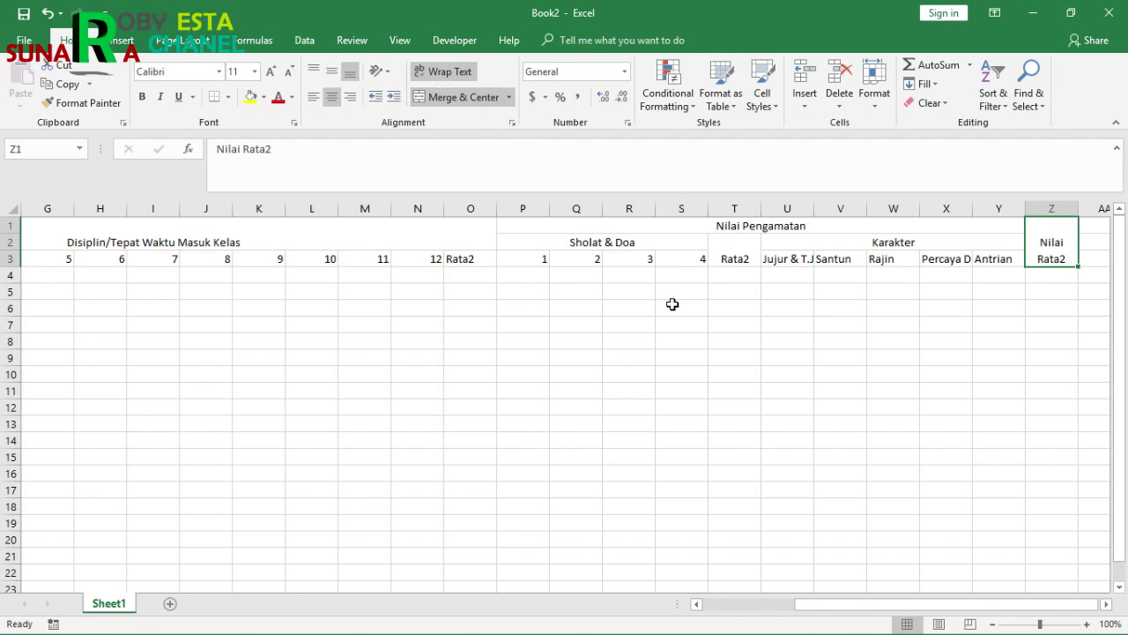
left_click(724, 302)
Vertically middle-align the merged NO and NAMA headings.
left_click_drag(969, 605, 776, 578)
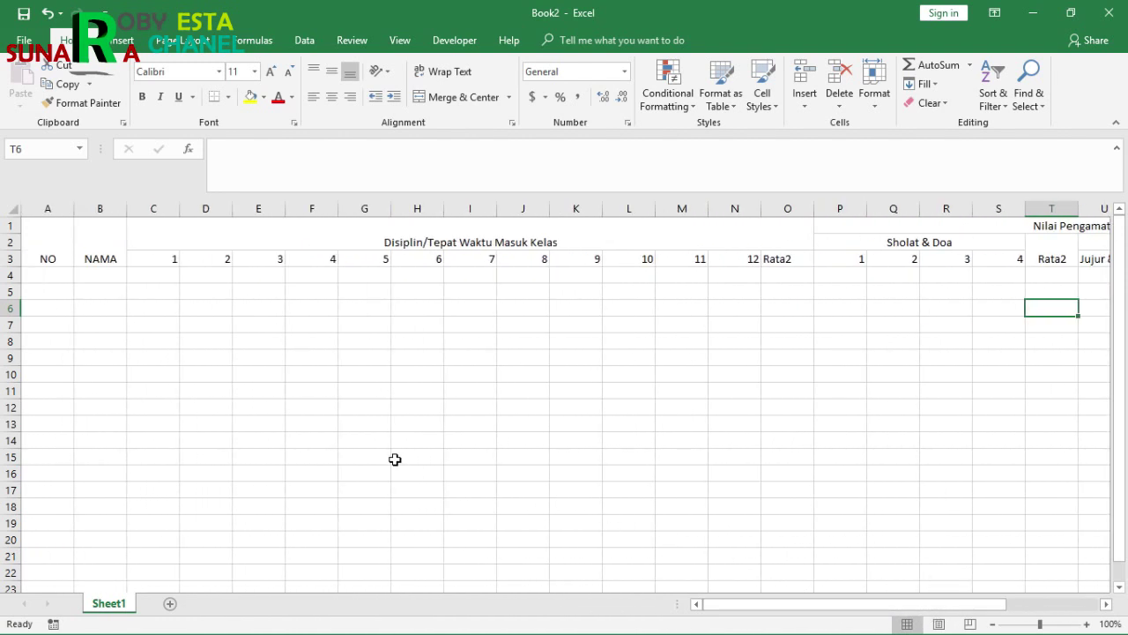
left_click(62, 247)
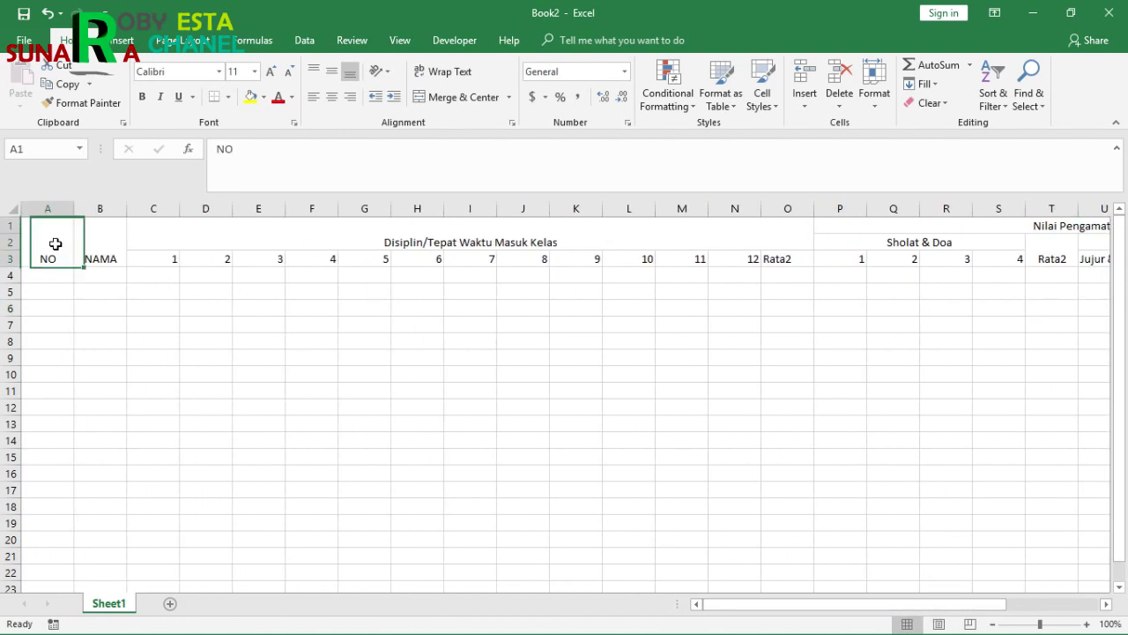
left_click(332, 70)
left_click(103, 236)
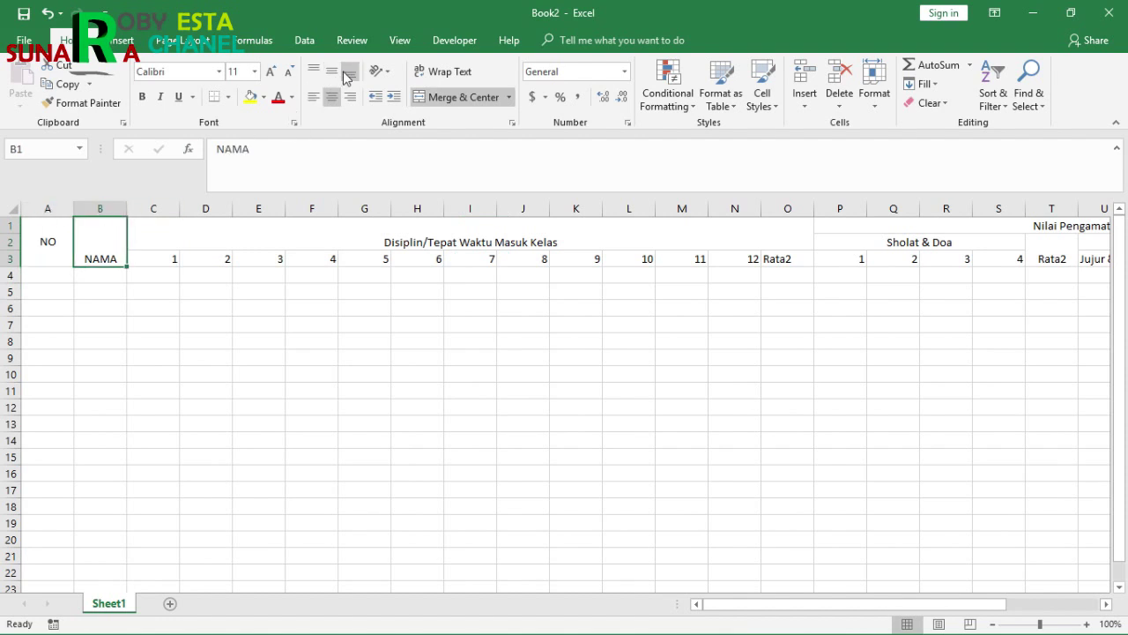
left_click(331, 71)
Vertically middle-align the meeting numbers 1 to 12 and the Rata2 heading in C3:O3.
left_click_drag(167, 256, 808, 258)
left_click(332, 71)
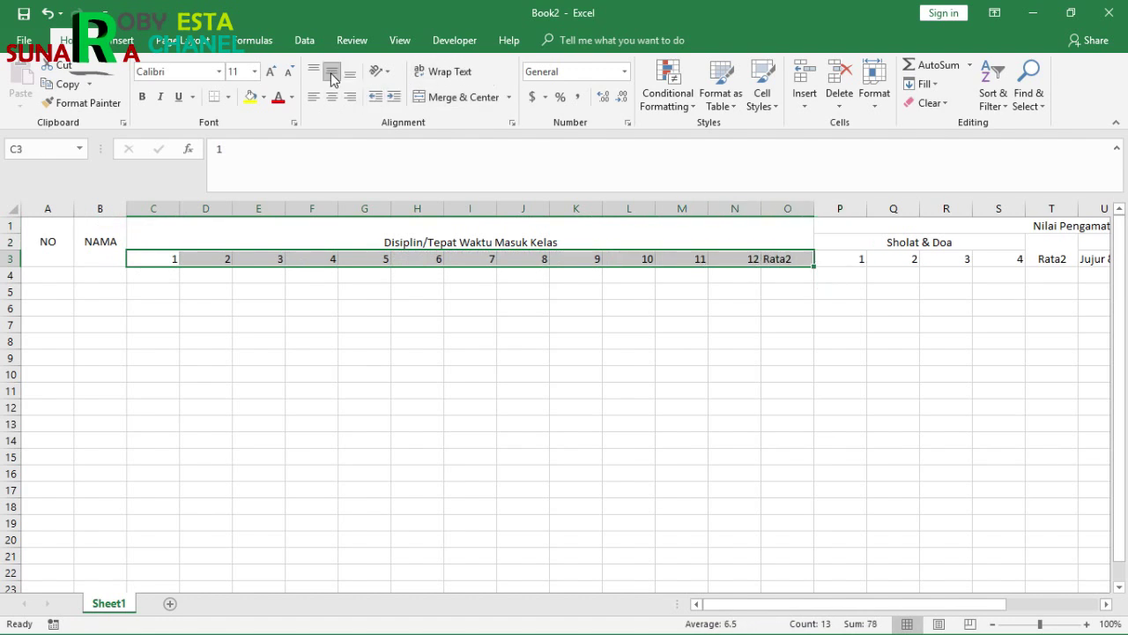
left_click(736, 338)
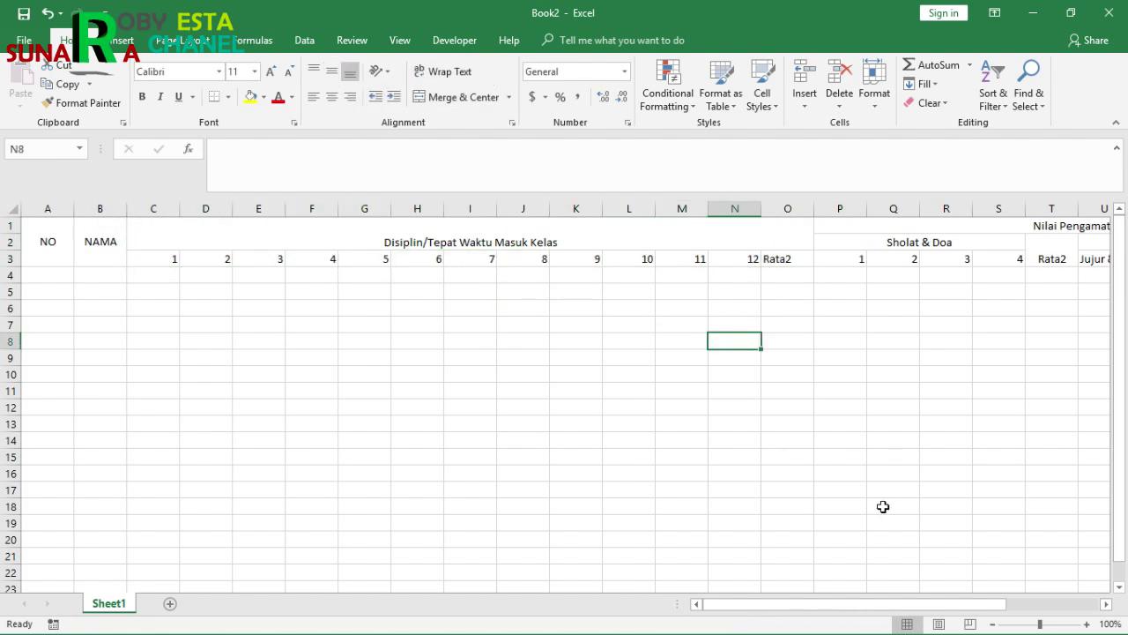
Vertically middle-align the Sholat & Doa, Rata2 and Karakter headings with their subheadings in P2:Y3.
left_click_drag(866, 600, 958, 605)
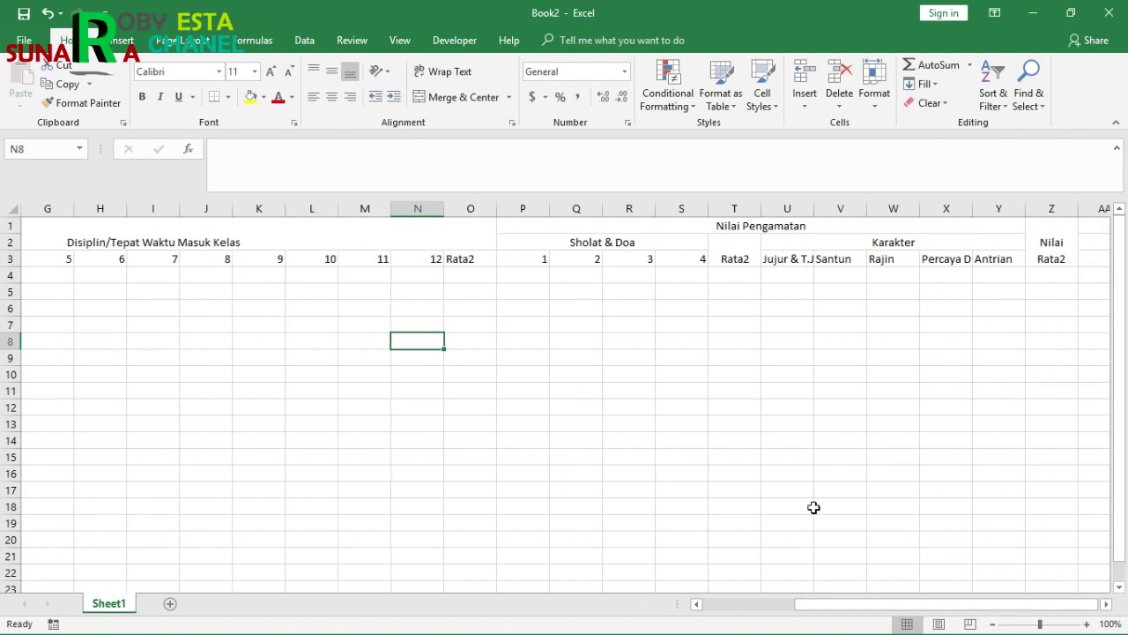
left_click_drag(519, 258, 992, 261)
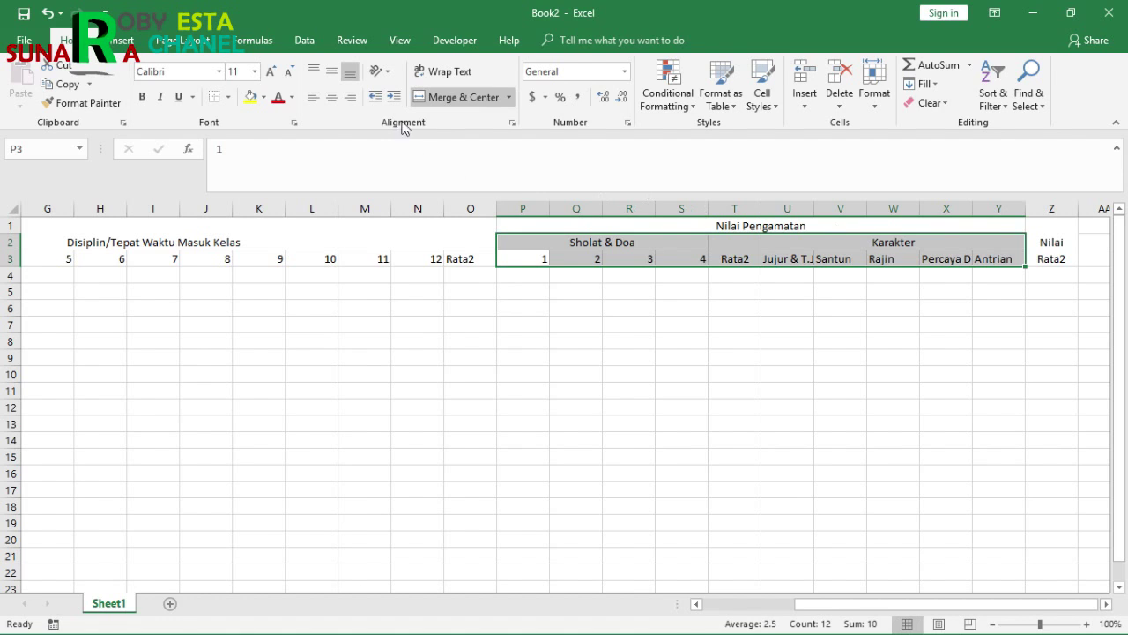
left_click(332, 71)
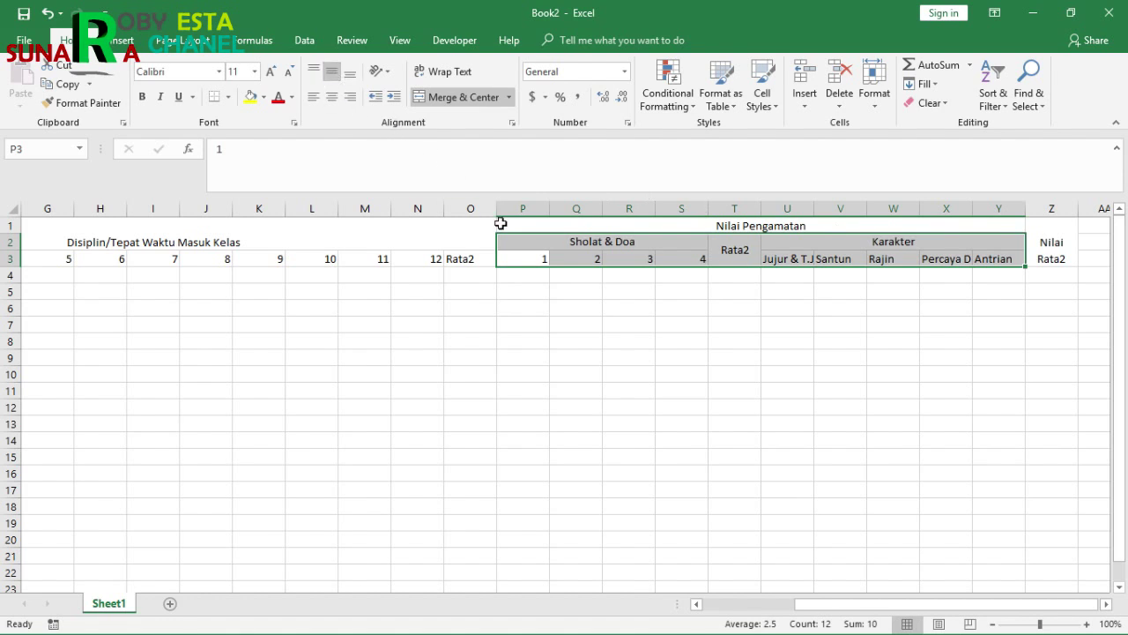
left_click(610, 249)
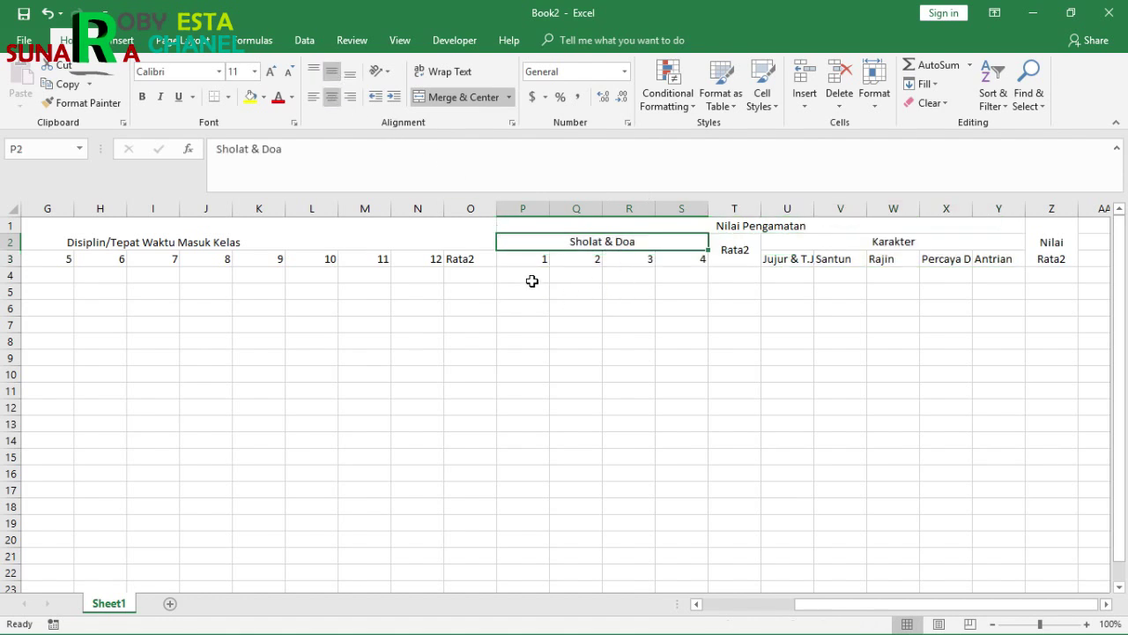
left_click(527, 260)
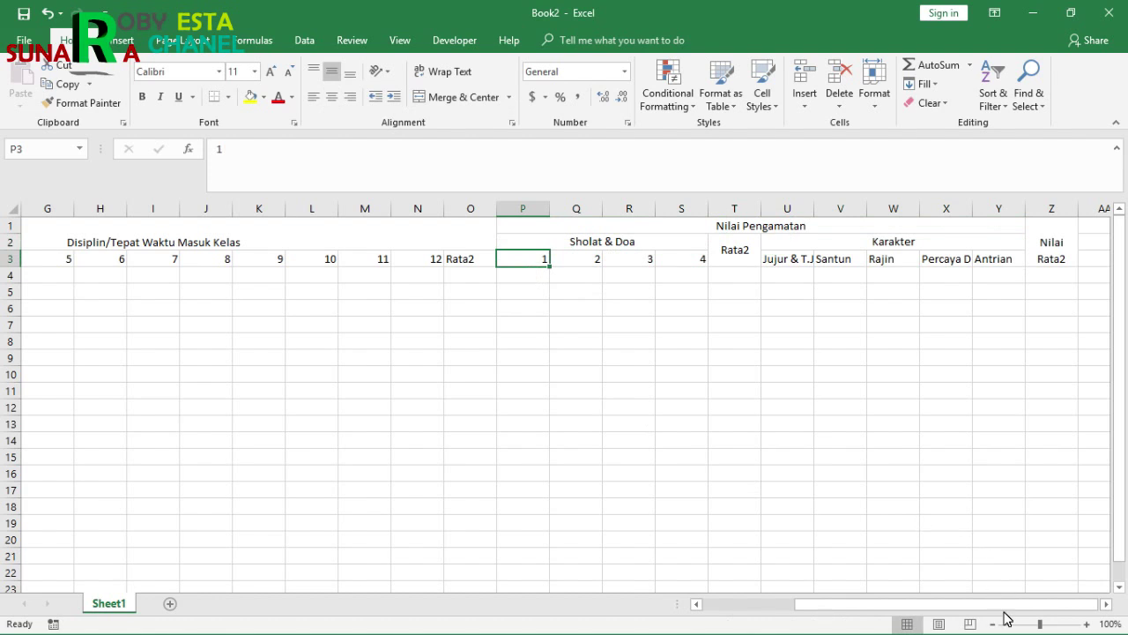
Rotate the Rata2 heading in O3 upward to match the orientation in the reference photo of the printed form.
left_click_drag(969, 604, 836, 604)
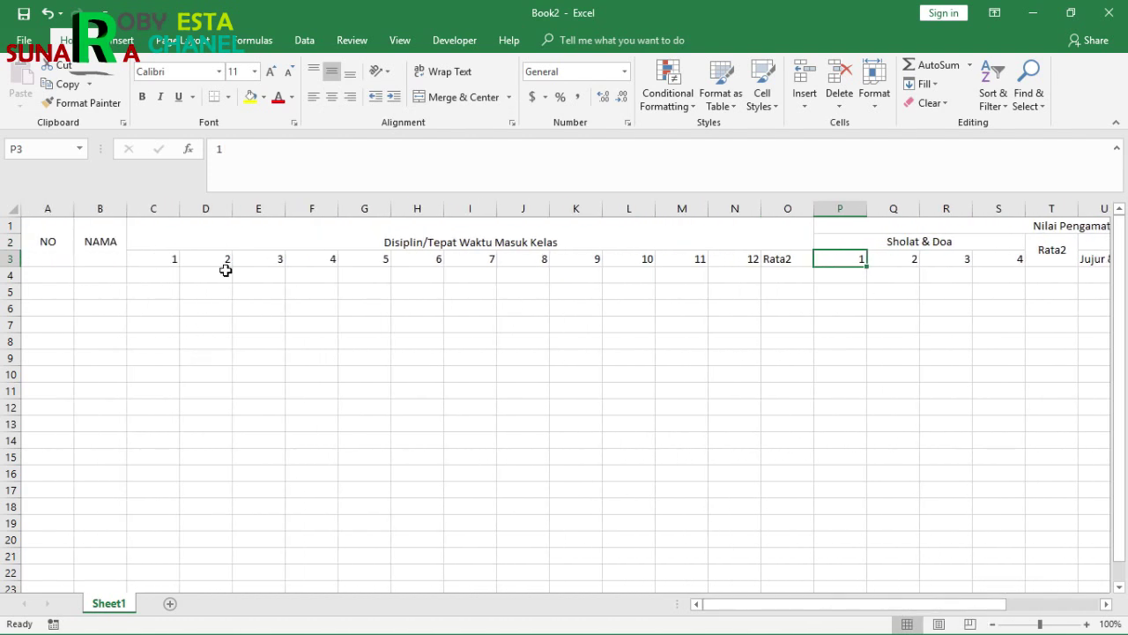
left_click(775, 262)
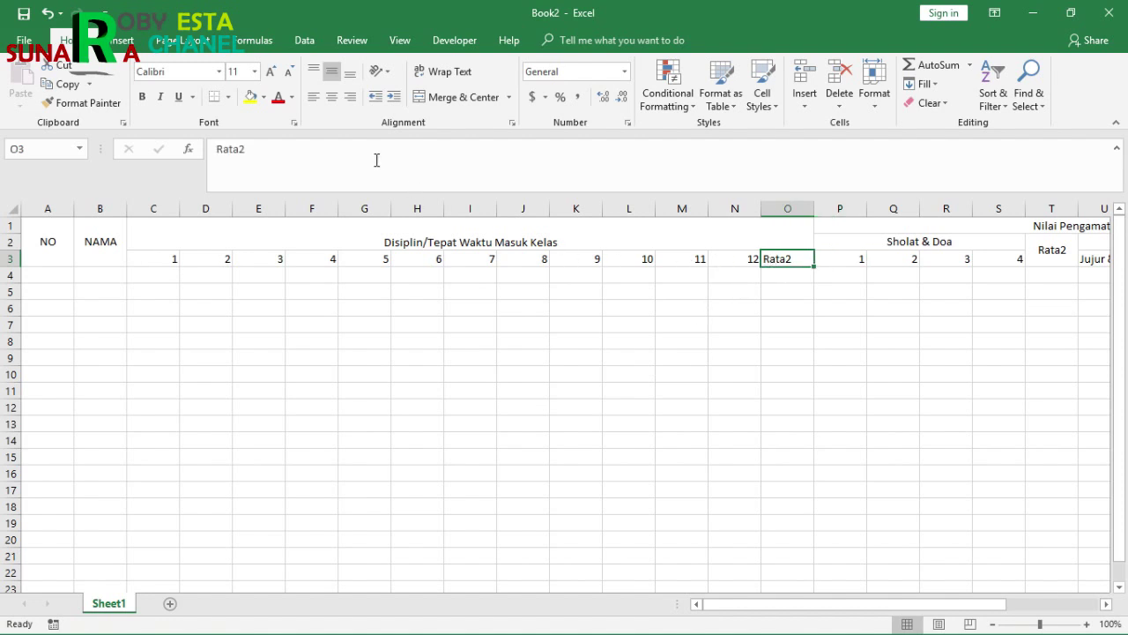
left_click(378, 72)
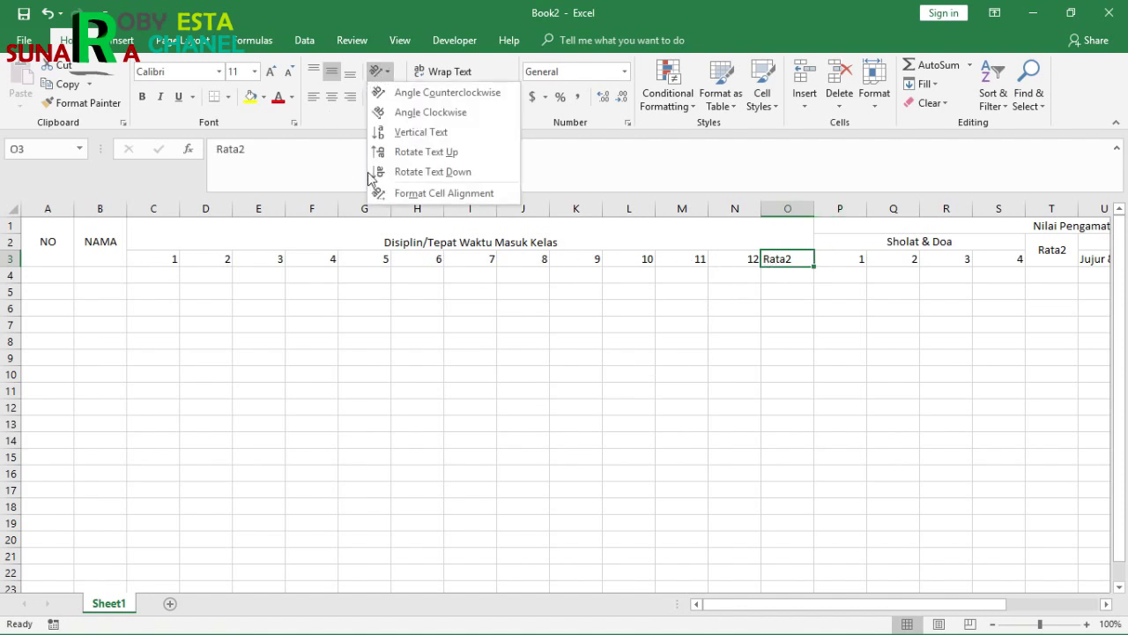
left_click(423, 171)
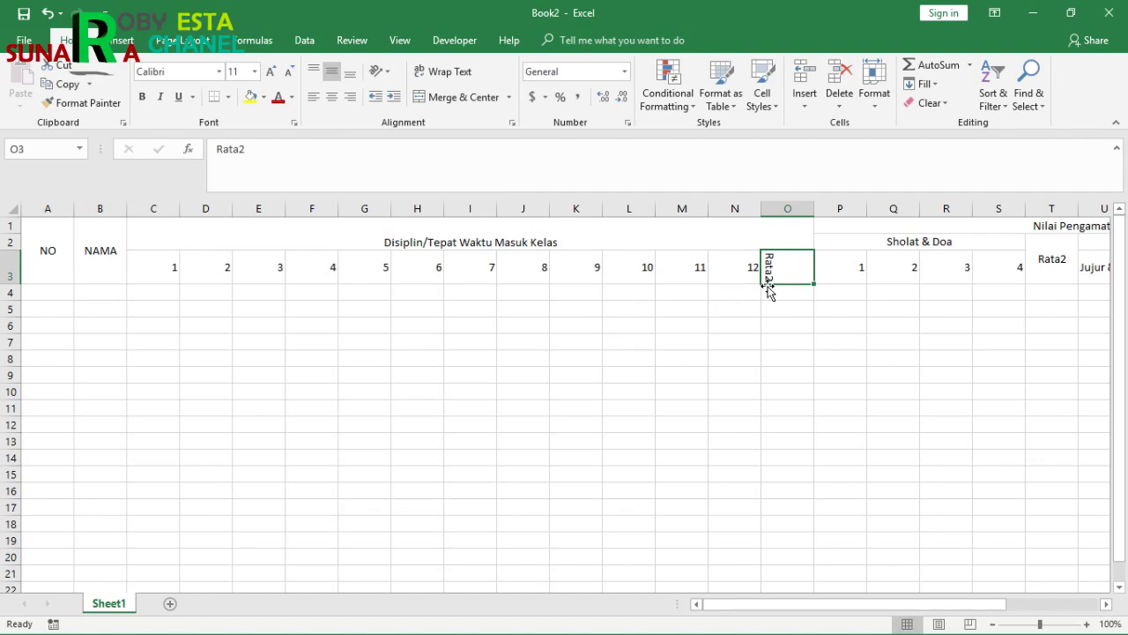
key("alt+Tab")
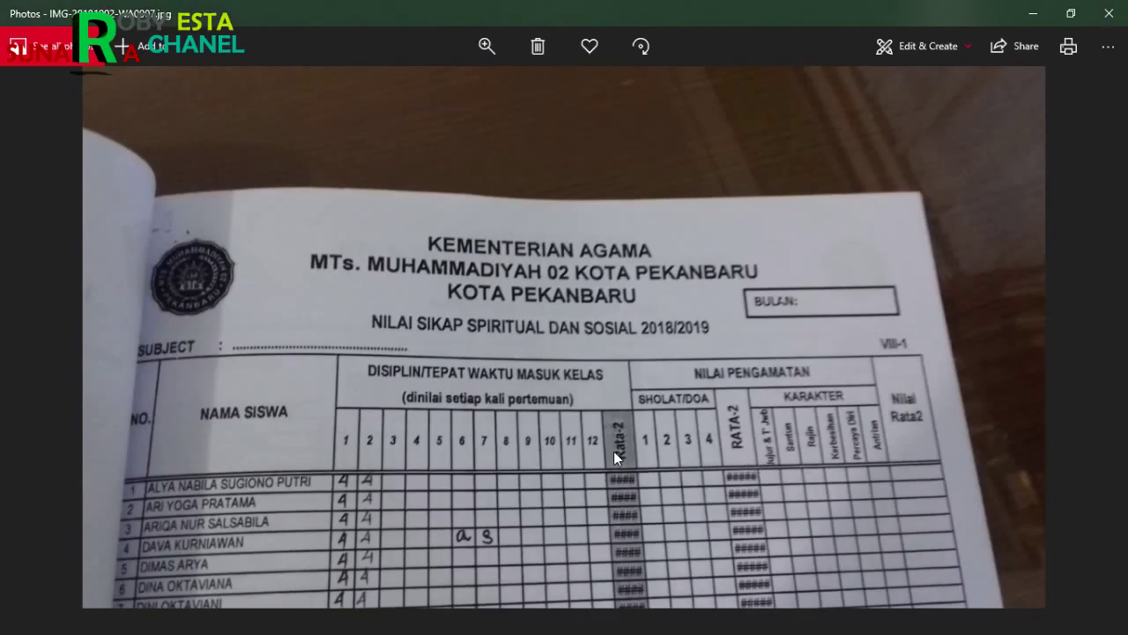
key("alt+Tab")
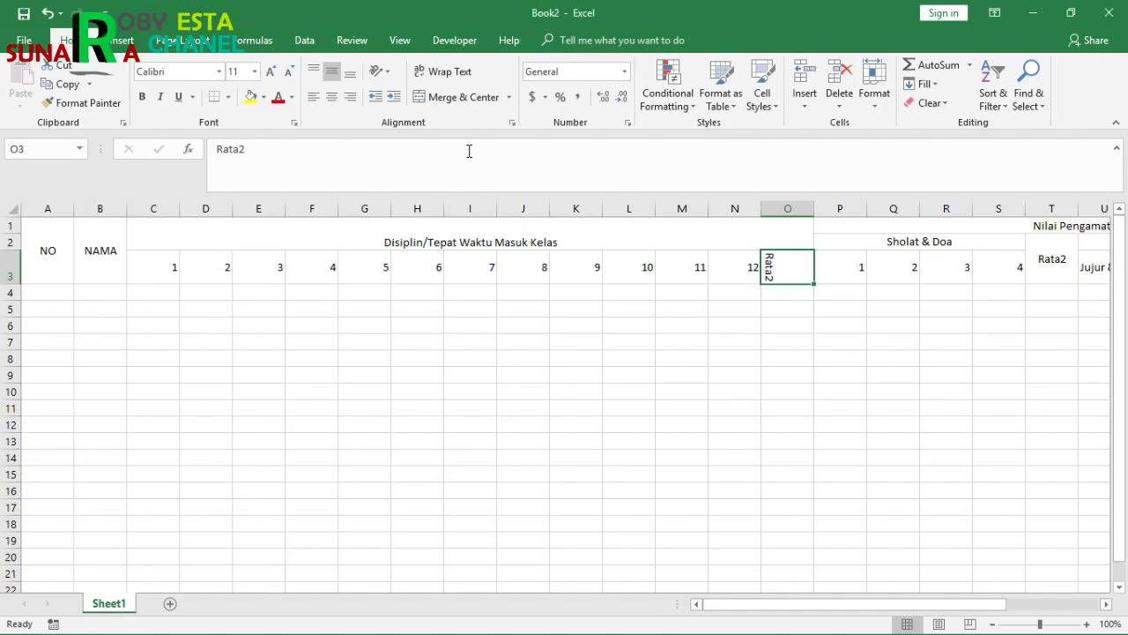
left_click(389, 74)
left_click(392, 155)
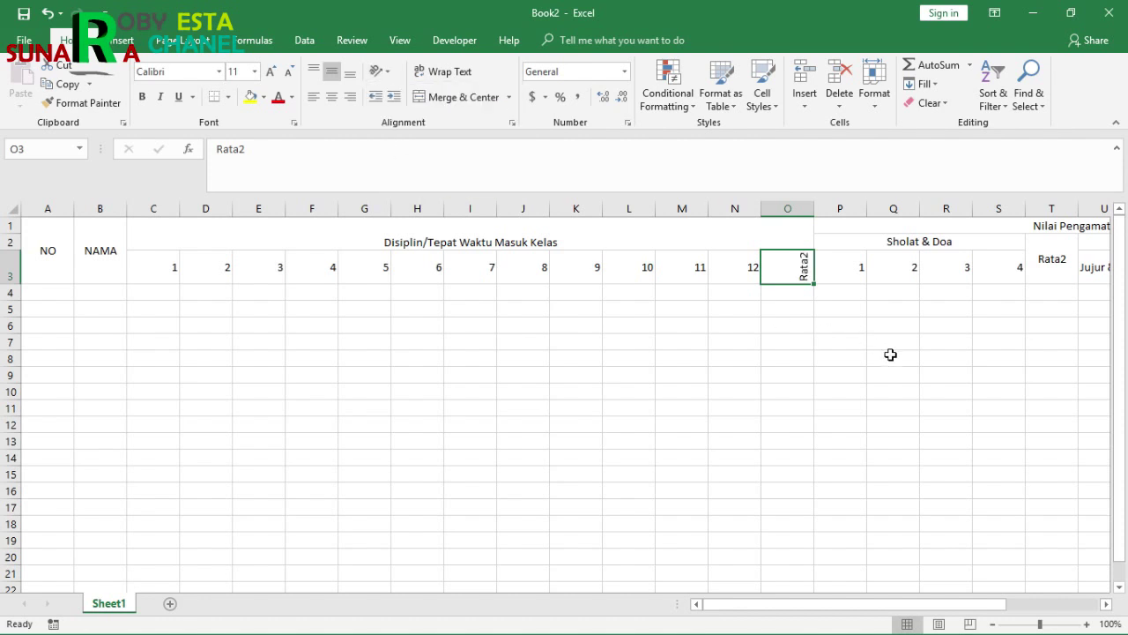
Center the rotated Rata2 heading in O3 horizontally, keeping it vertically middle-aligned.
left_click(316, 77)
left_click(334, 75)
left_click(333, 99)
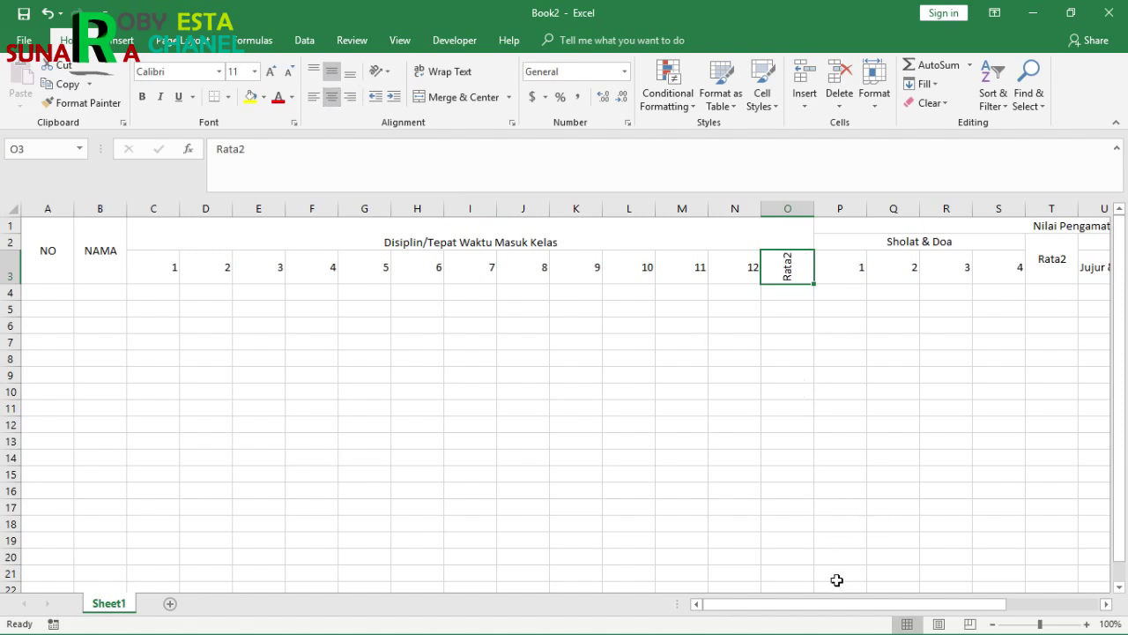
Rotate the merged Rata2 heading in T2:T3 upward.
left_click_drag(844, 603, 936, 610)
left_click(731, 261)
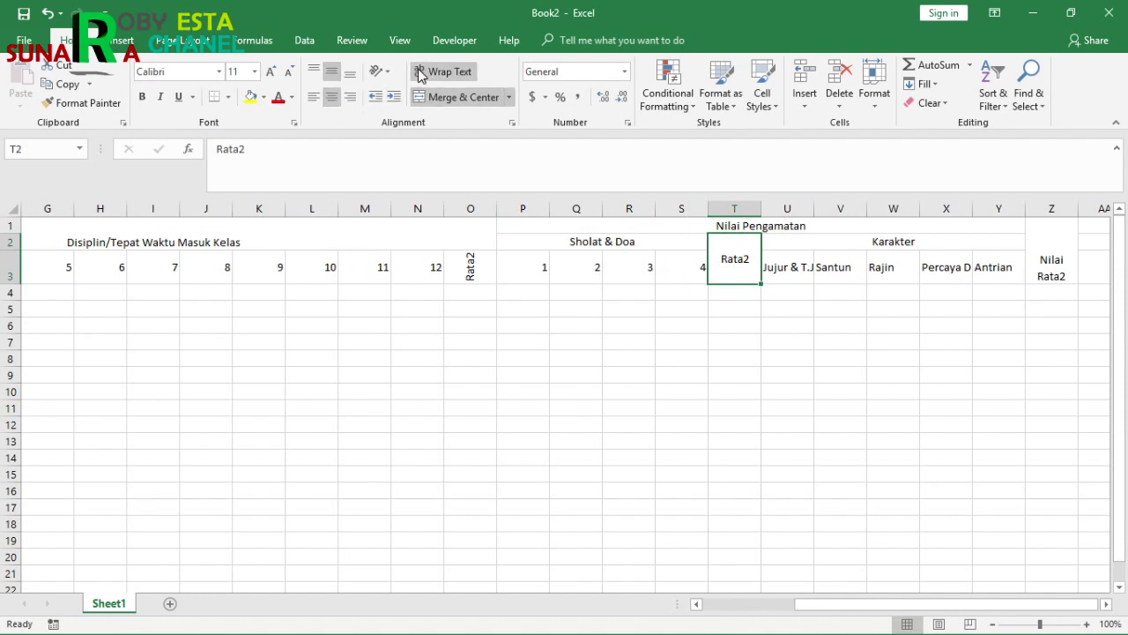
left_click(381, 74)
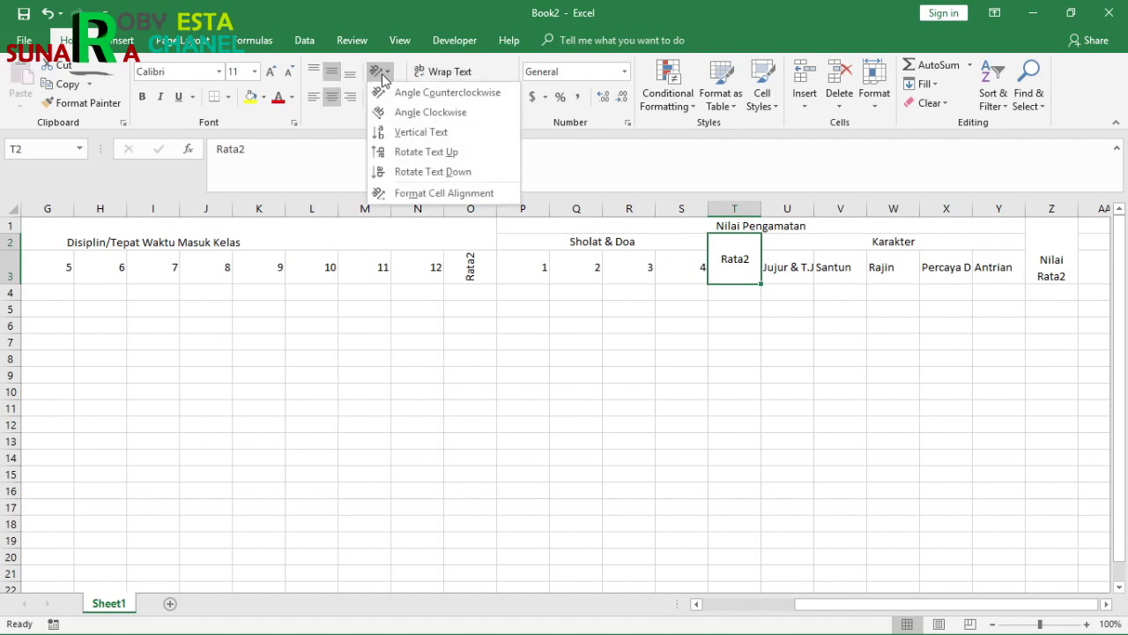
left_click(411, 171)
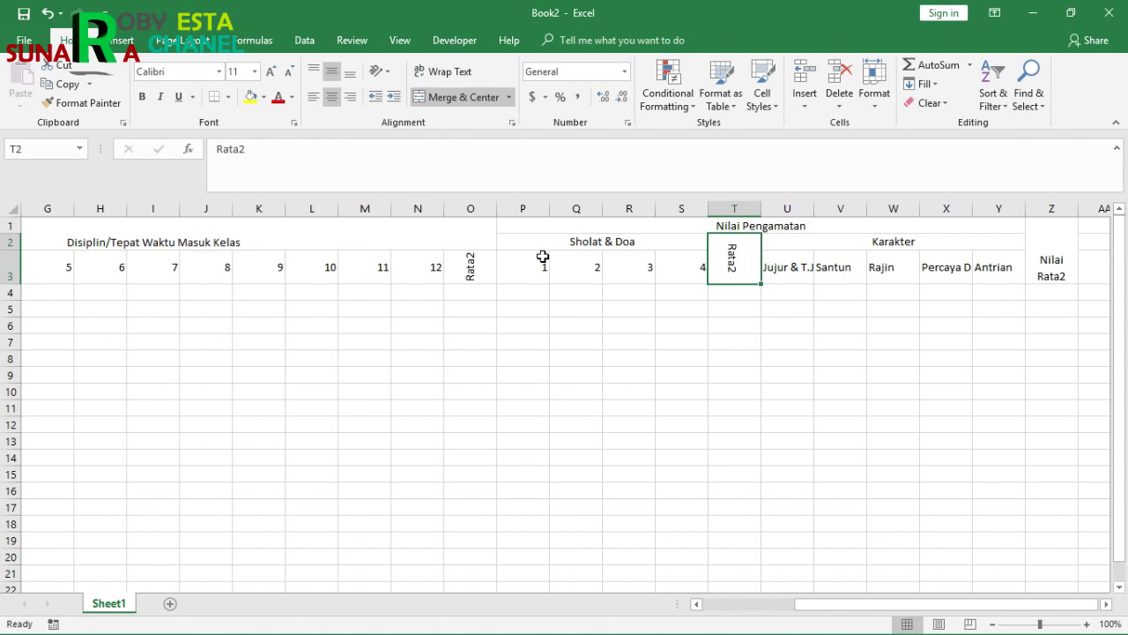
left_click(381, 72)
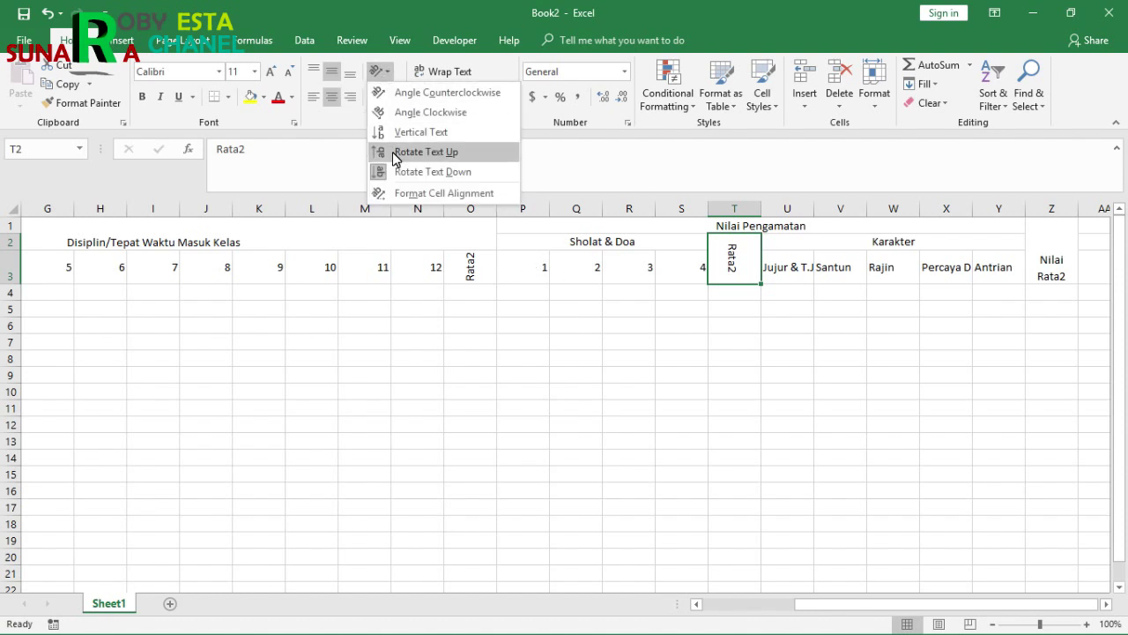
left_click(426, 152)
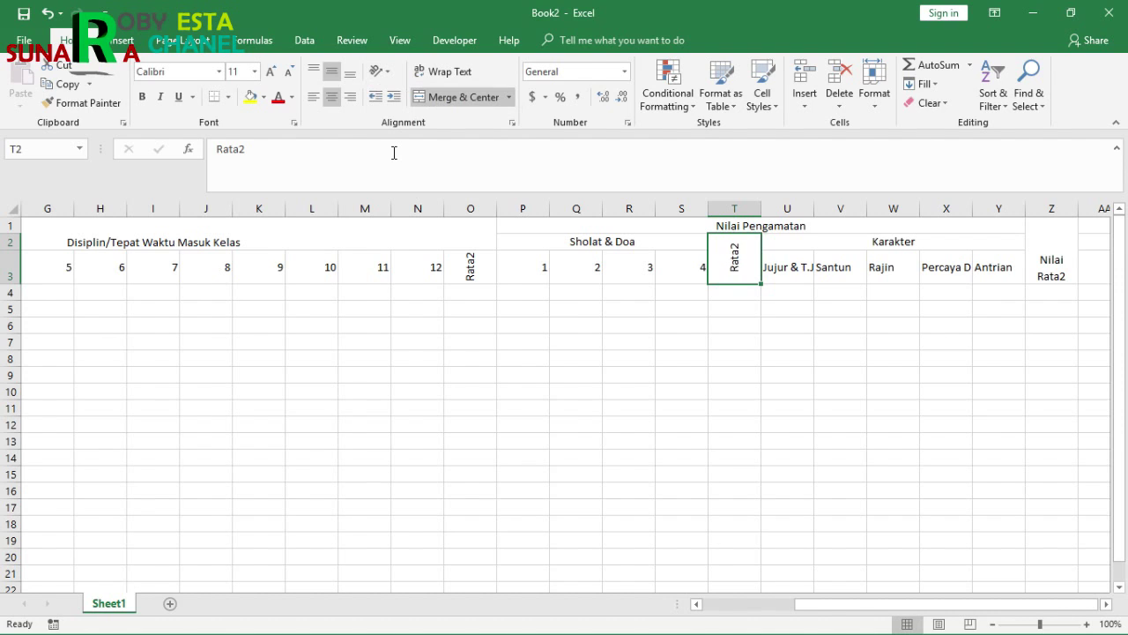
Rotate the Jujur & T.Jawab and Santun subheadings in U3 and V3 upward.
left_click(788, 267)
left_click(386, 72)
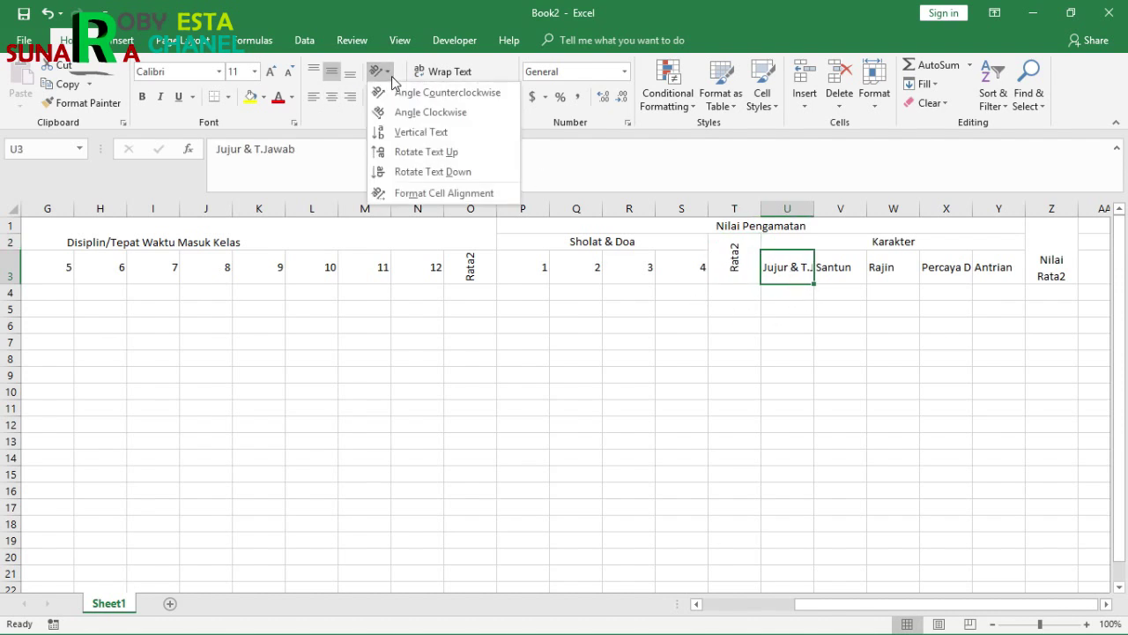
left_click(416, 159)
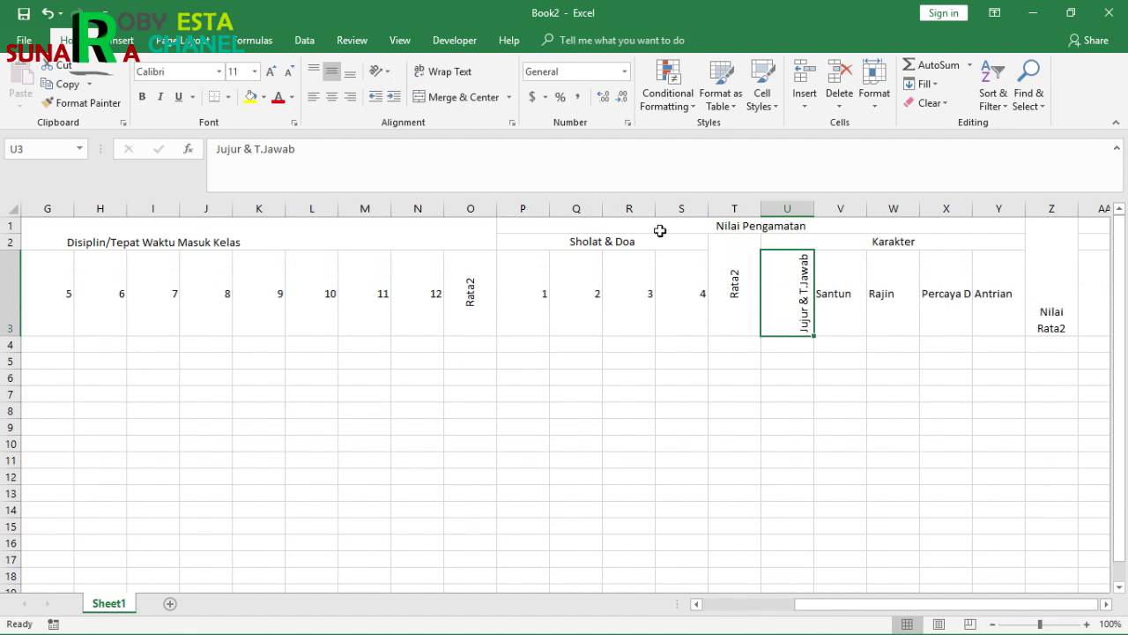
left_click(826, 294)
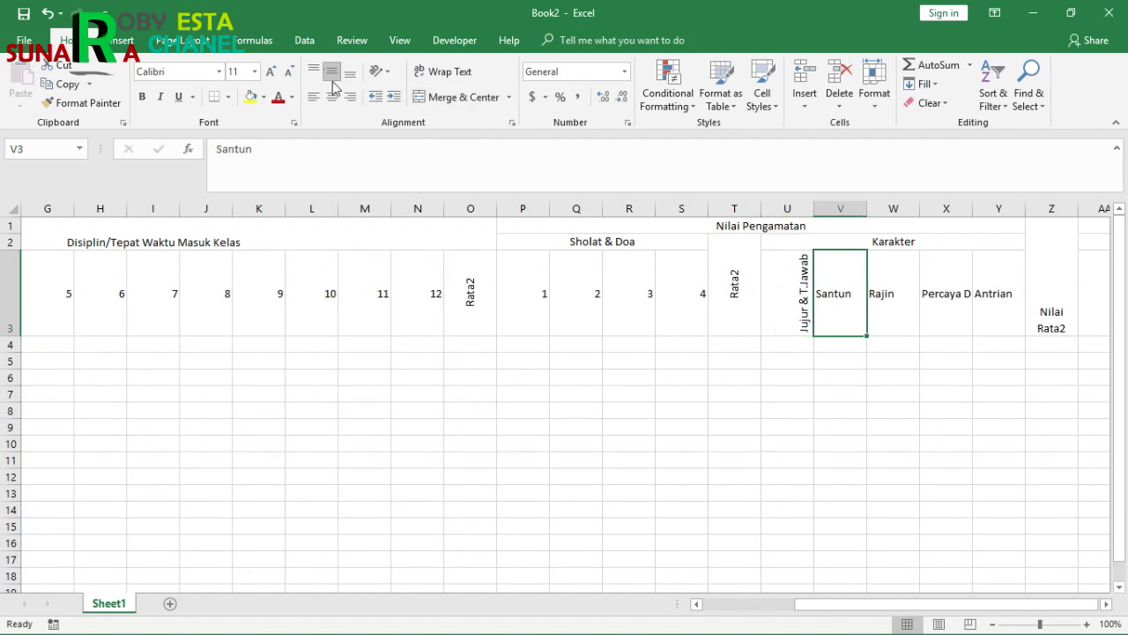
left_click(796, 289)
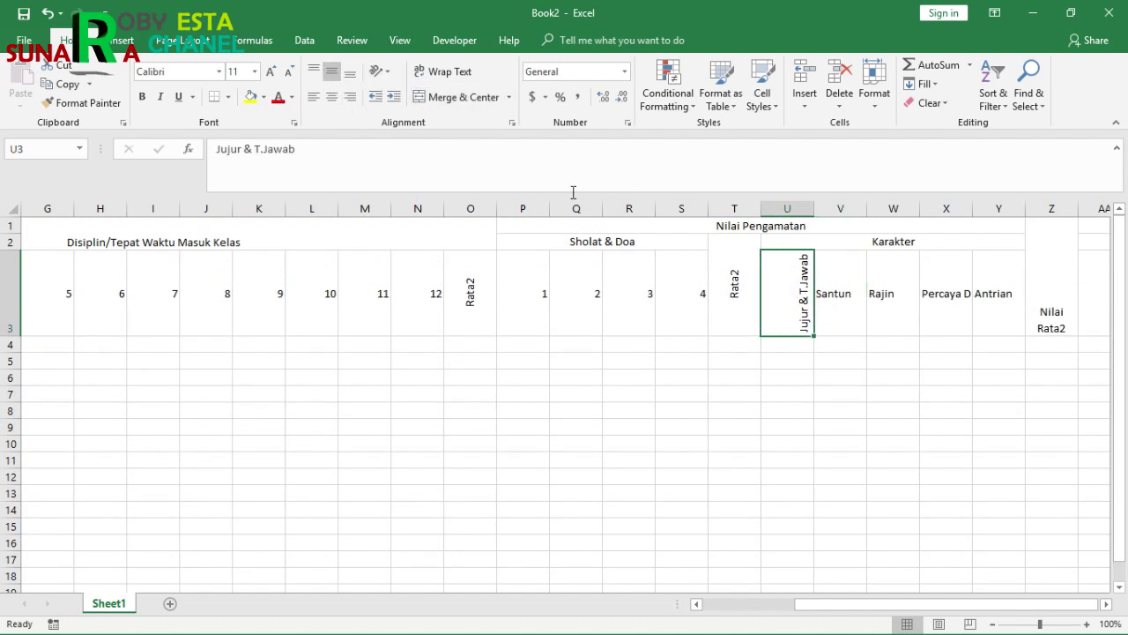
left_click(828, 280)
left_click(380, 72)
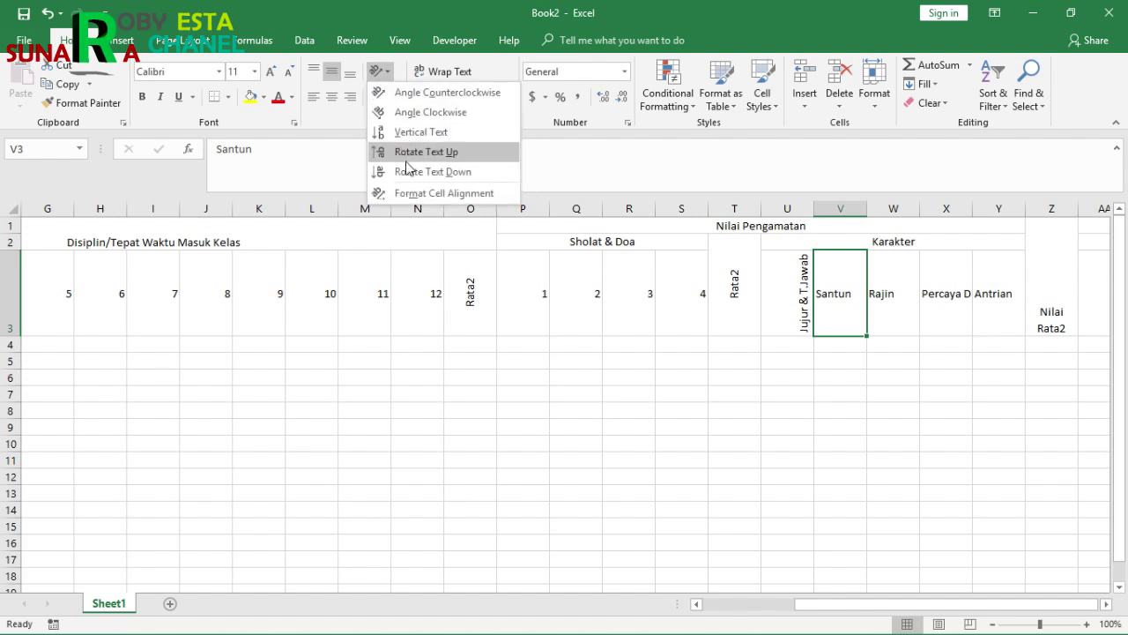
left_click(410, 153)
Rotate the Rajin, Percaya Diri and Antrian subheadings in W3:Y3 upward.
left_click(876, 295)
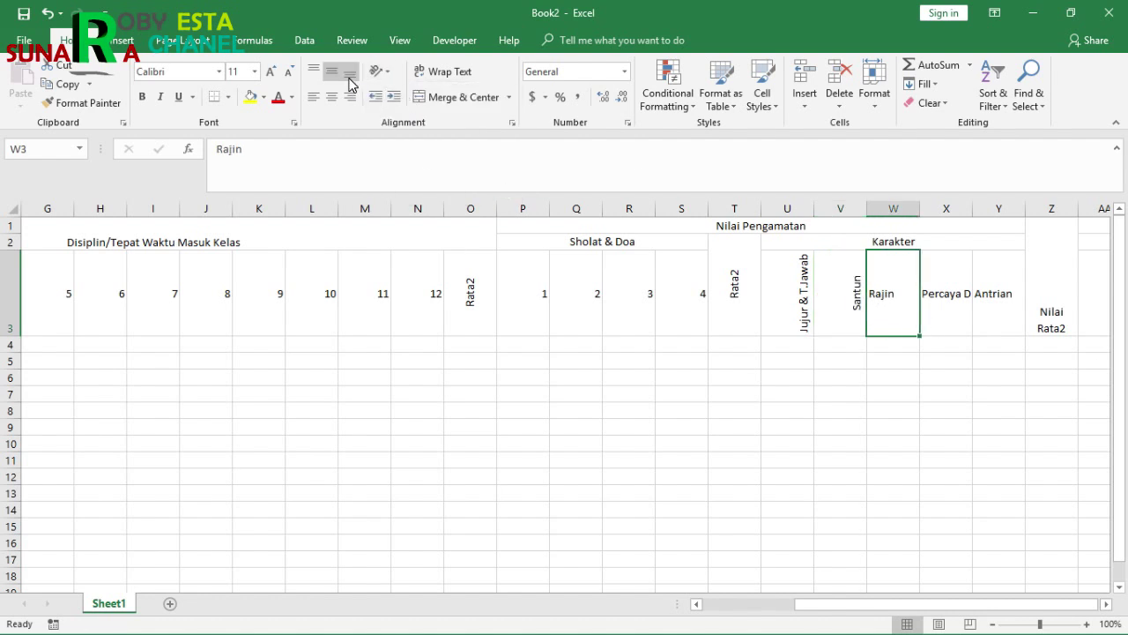
left_click(380, 71)
left_click(407, 152)
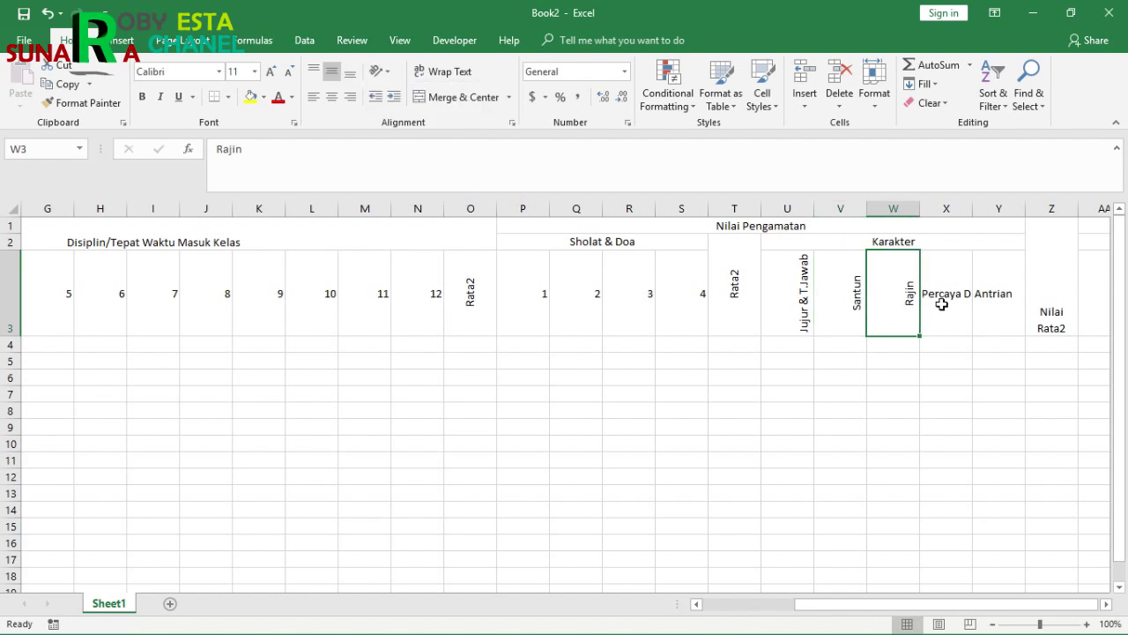
left_click(937, 302)
left_click_drag(935, 312, 999, 312)
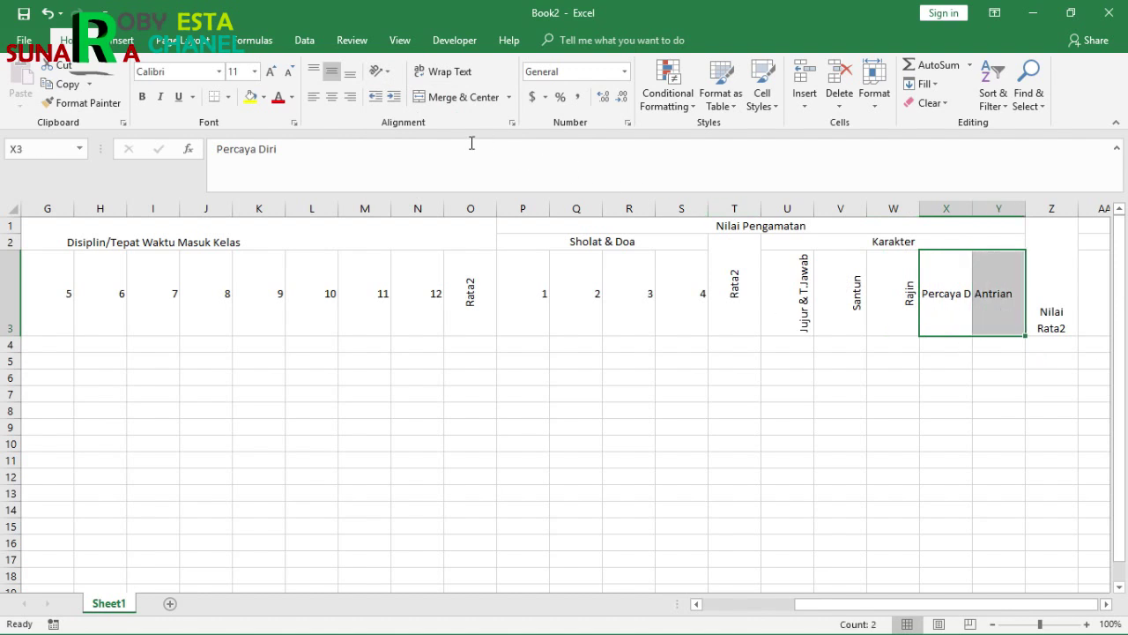
left_click(380, 71)
left_click(407, 150)
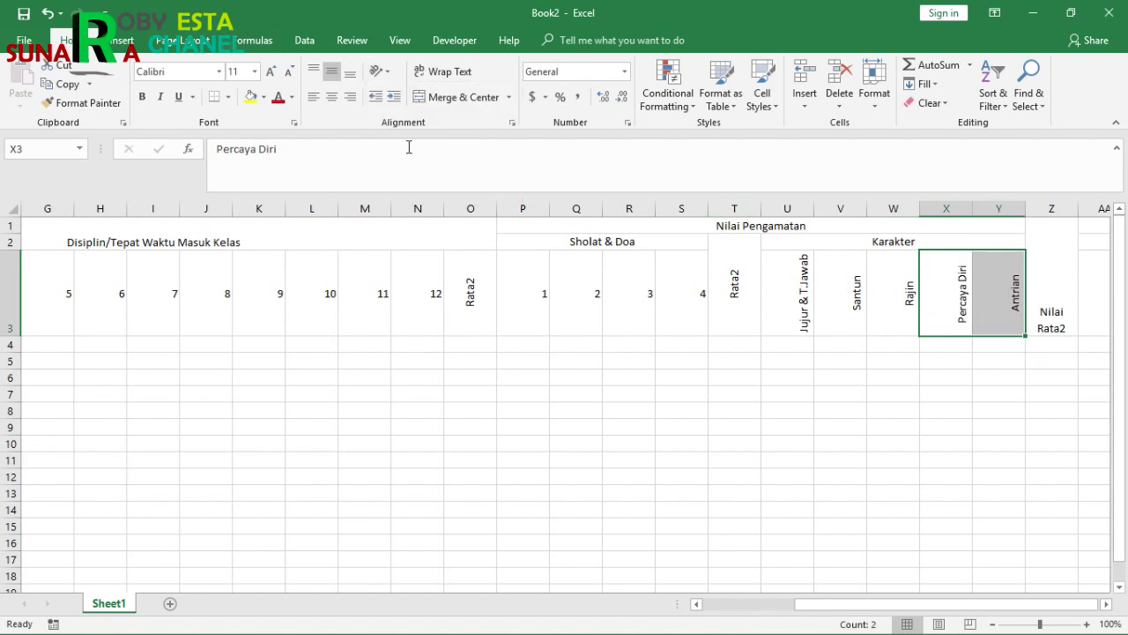
Center the Karakter subheadings in U3:Y3 horizontally and vertically middle-align the merged Nilai Rata2 heading in column Z.
left_click_drag(800, 300, 1000, 299)
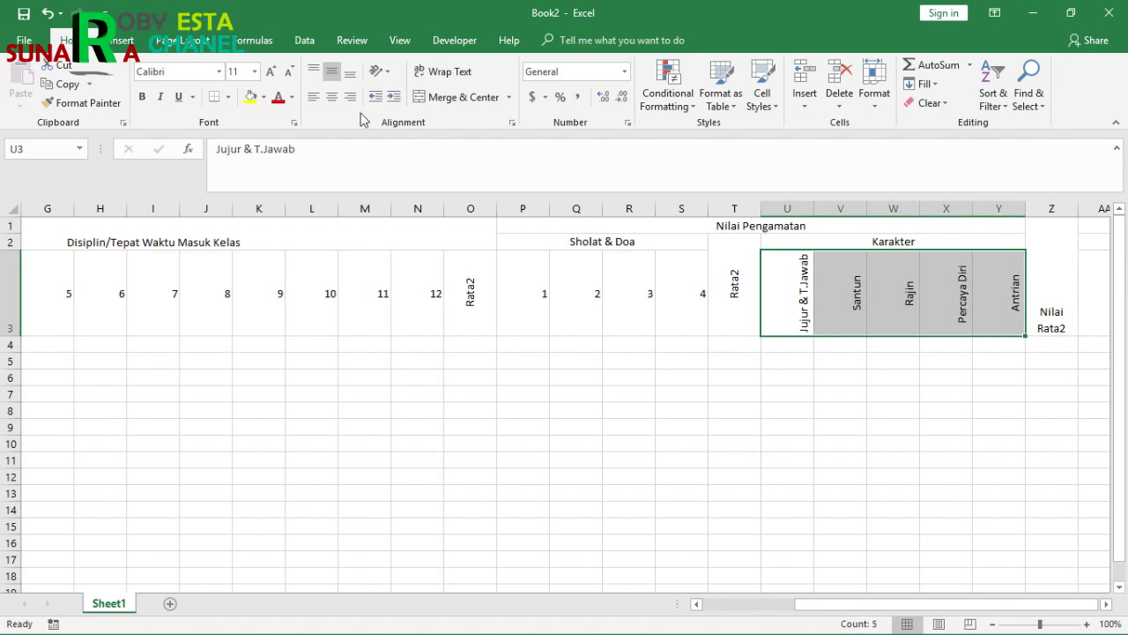
left_click(332, 98)
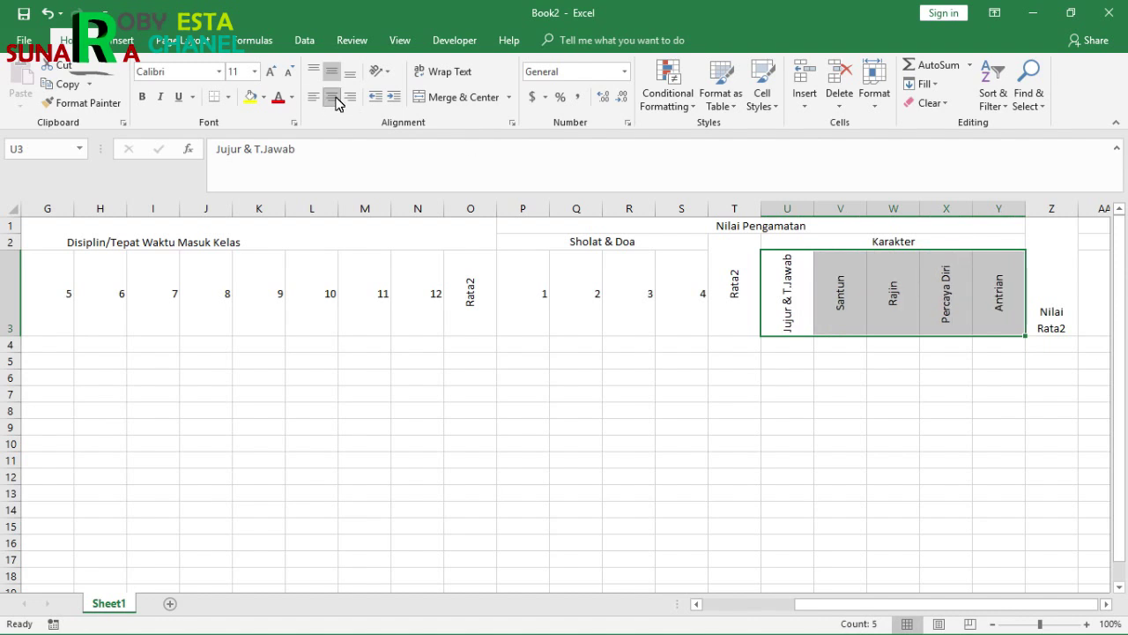
left_click(1057, 268)
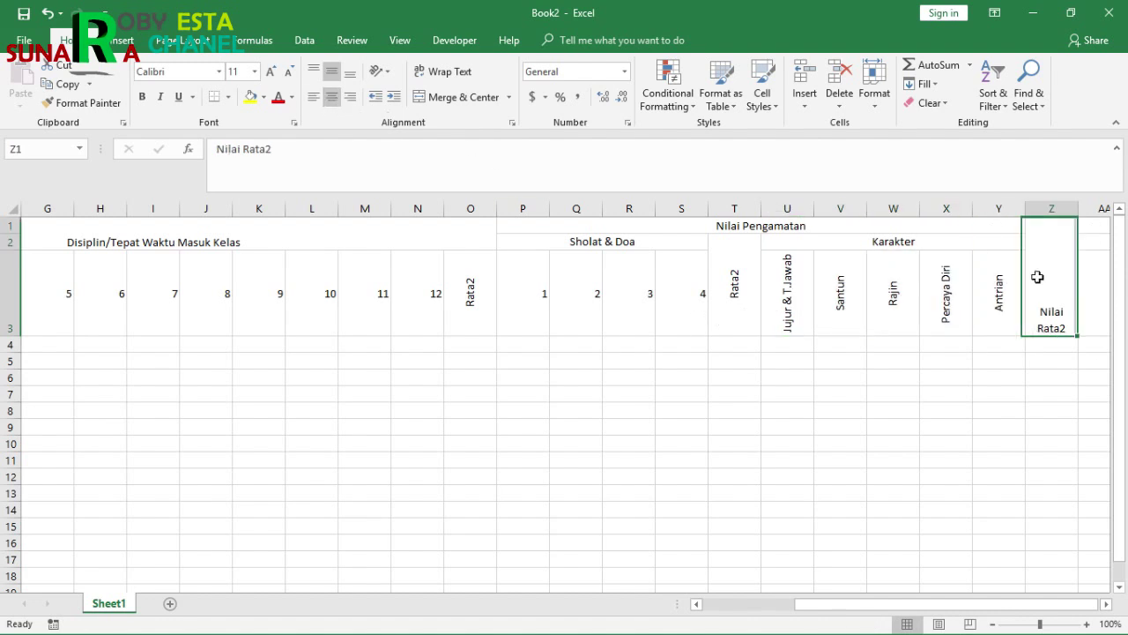
left_click(335, 74)
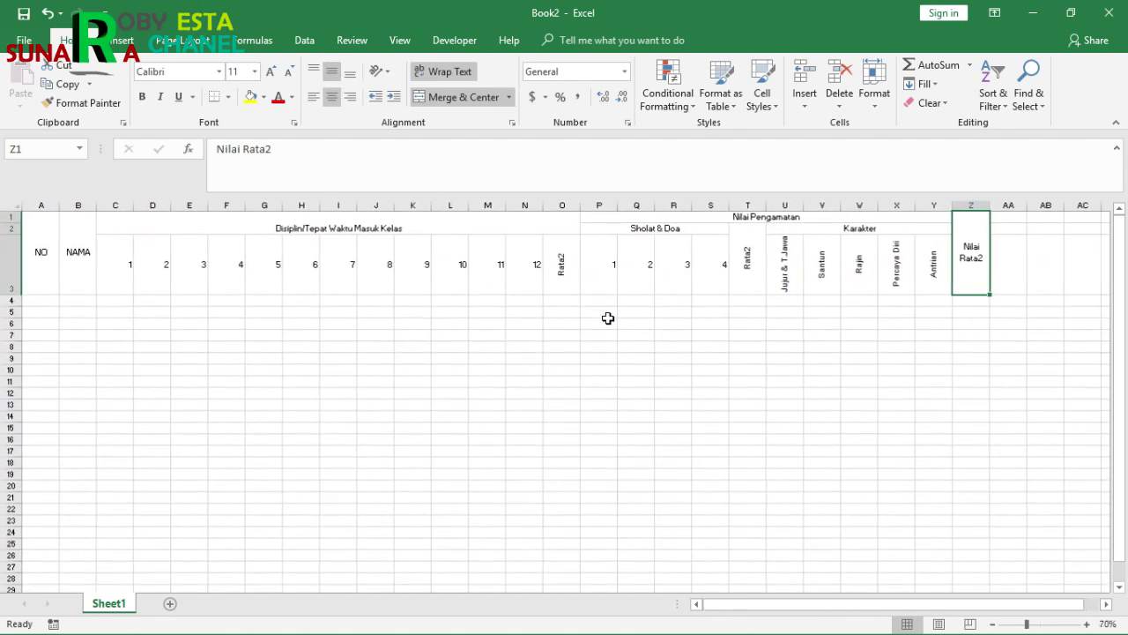
Set the font size of the meeting numbers 1 to 12 in C3:N3 to 8.
scroll(608, 318, "up", 1)
left_click(160, 280)
left_click_drag(161, 282, 397, 297)
left_click(255, 71)
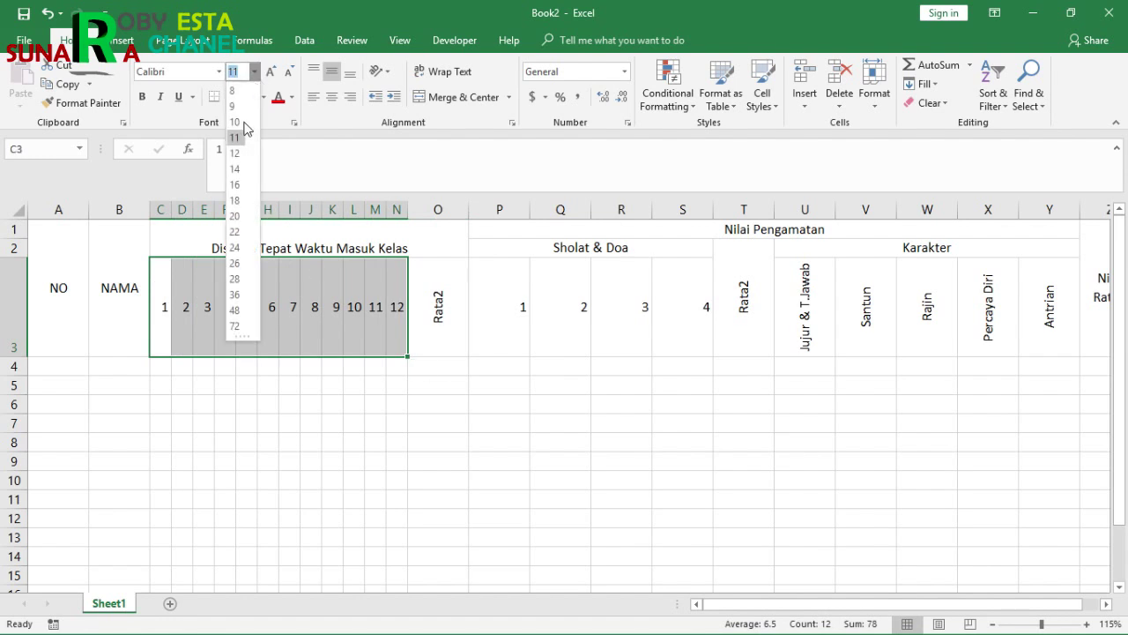
left_click(235, 89)
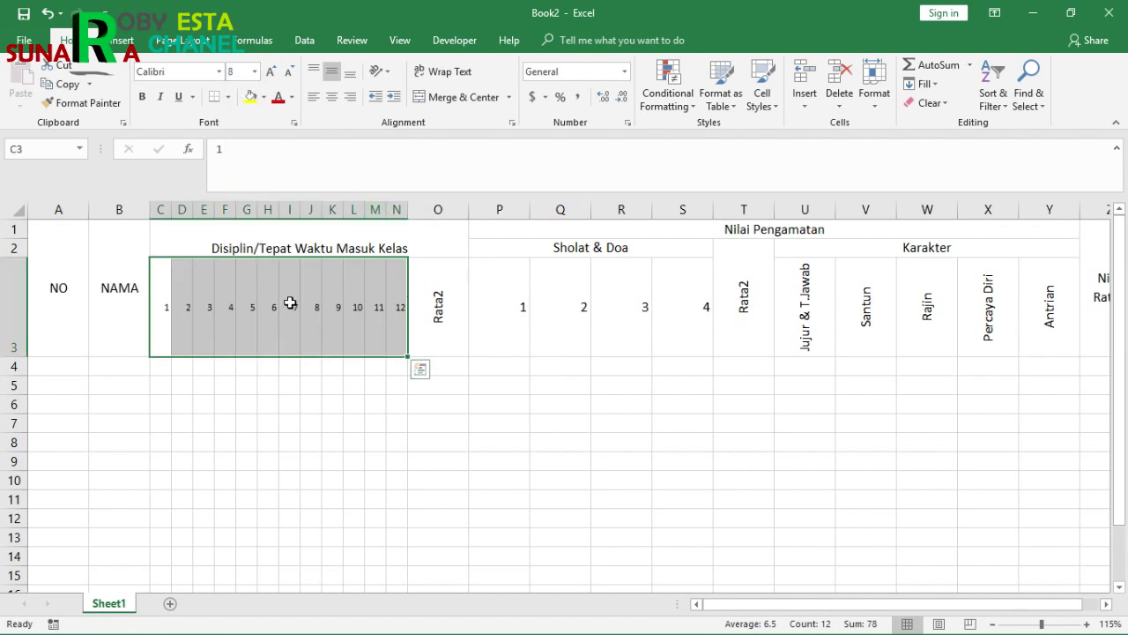
Set the width of columns C to N to 2.
left_click(873, 93)
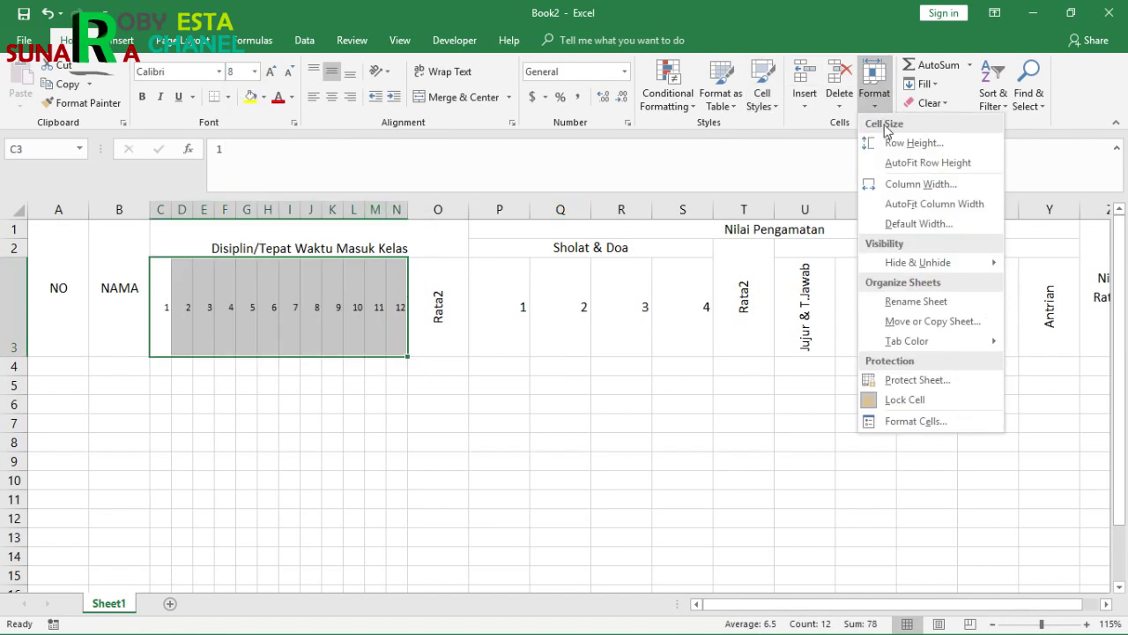
left_click(901, 184)
type("2")
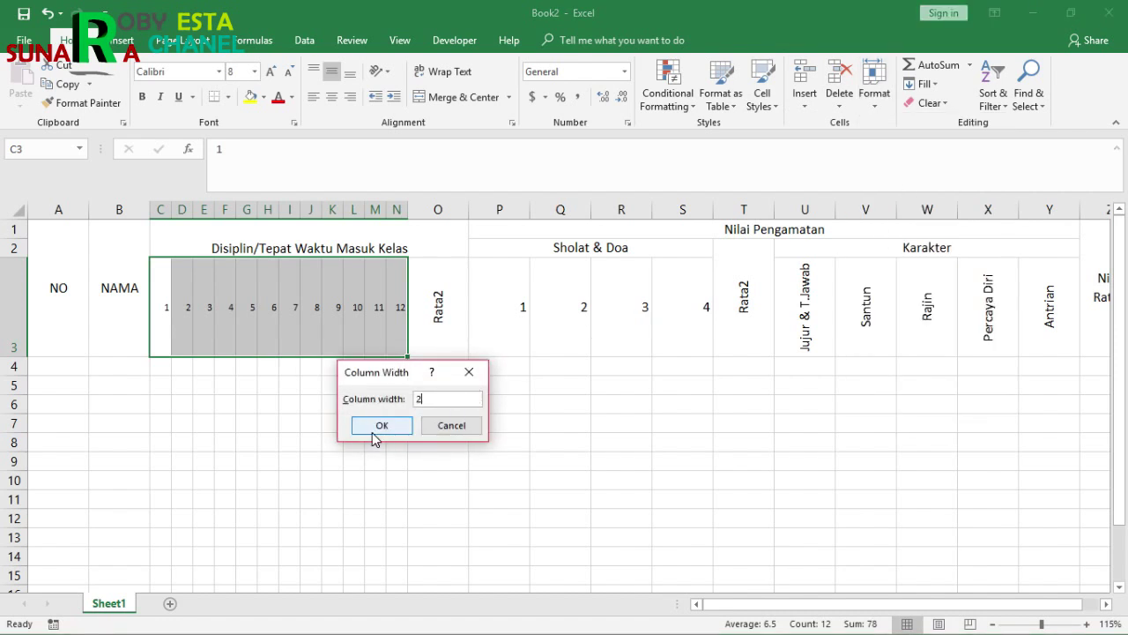
left_click(372, 427)
Set the font size of the Rata2 heading and the Sholat & Doa numbers 1 to 4 in O3:S3 to 8.
left_click(384, 315)
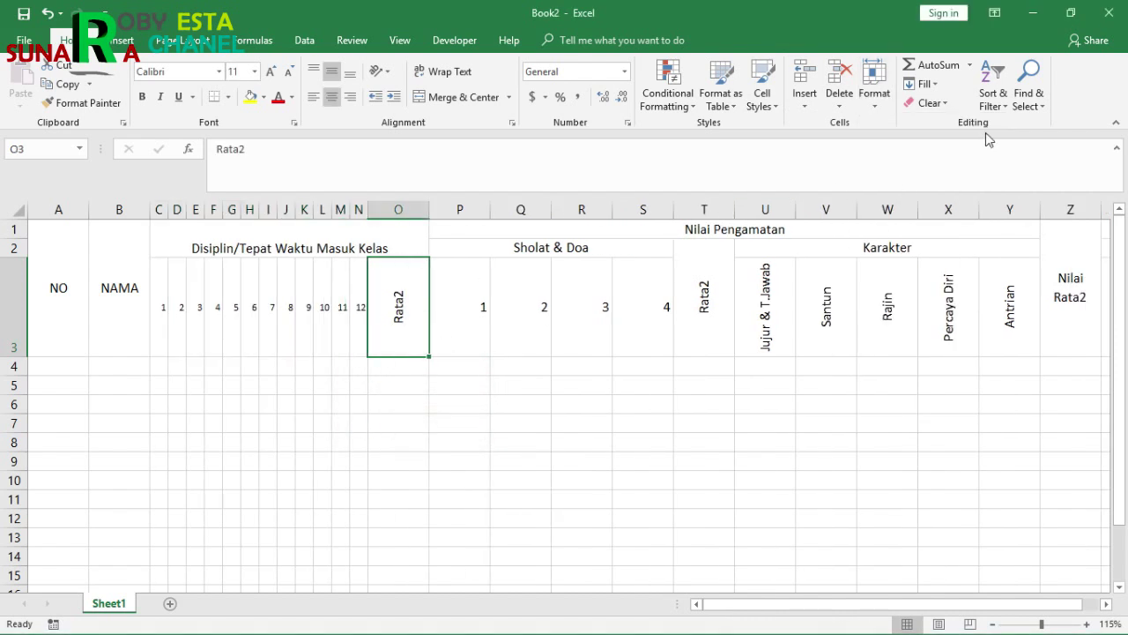
left_click(254, 71)
left_click_drag(390, 310, 657, 324)
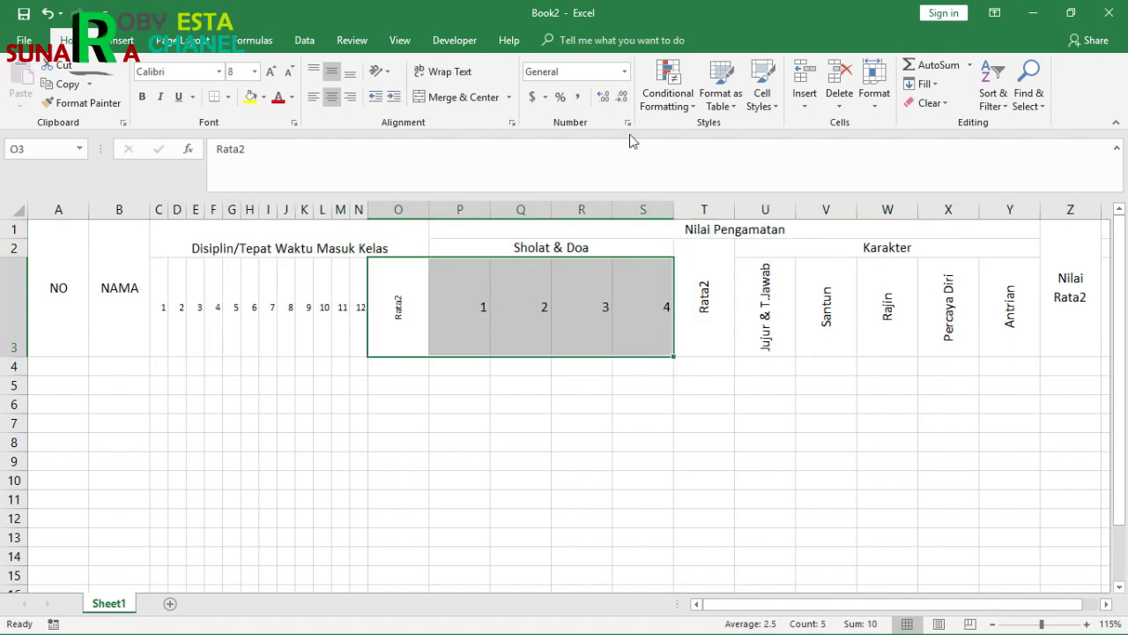
left_click(255, 72)
left_click(247, 89)
left_click(254, 71)
left_click(234, 137)
left_click(255, 74)
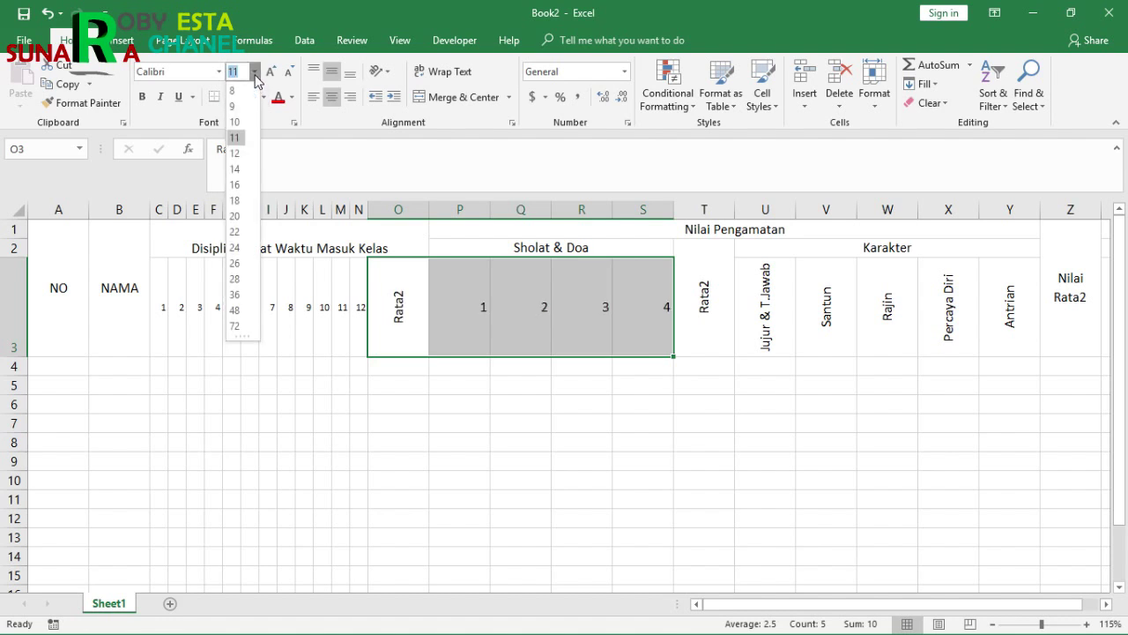
left_click(232, 90)
Set the font size of the Karakter subheadings in U3:Y3 to 8.
left_click(592, 324)
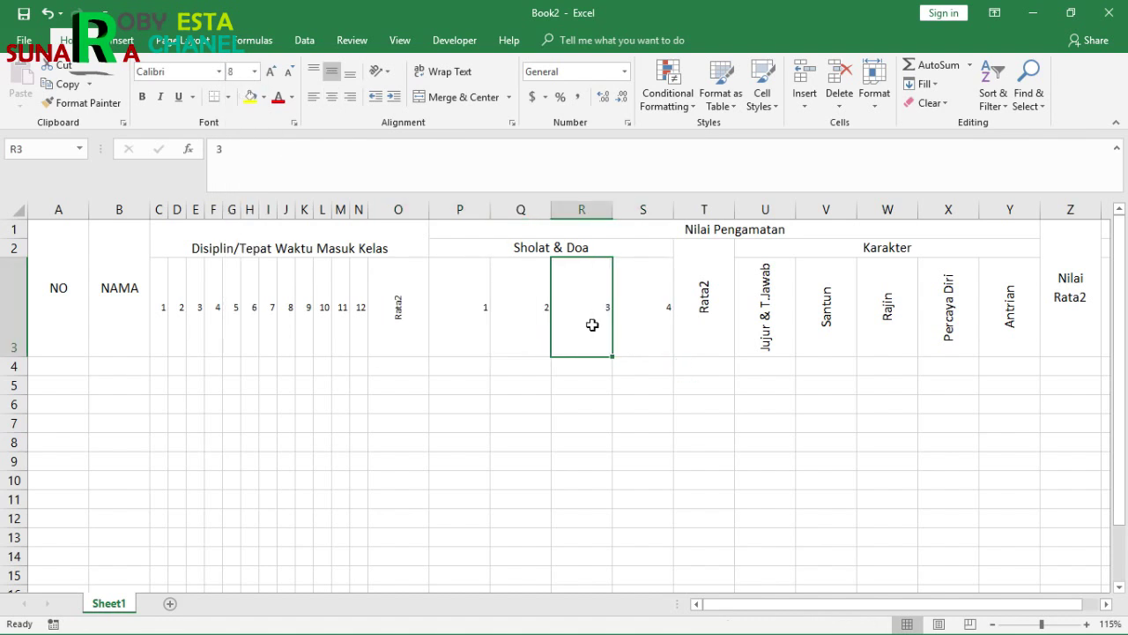
left_click(706, 315)
left_click(759, 316)
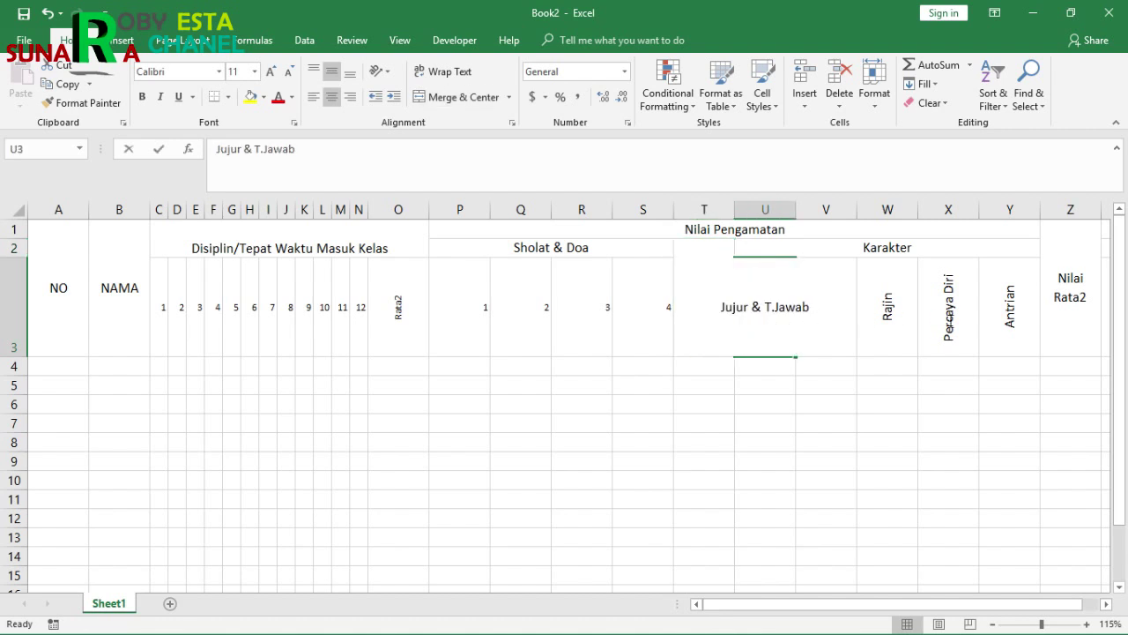
left_click(819, 420)
left_click_drag(768, 306, 990, 308)
left_click(255, 72)
left_click(233, 90)
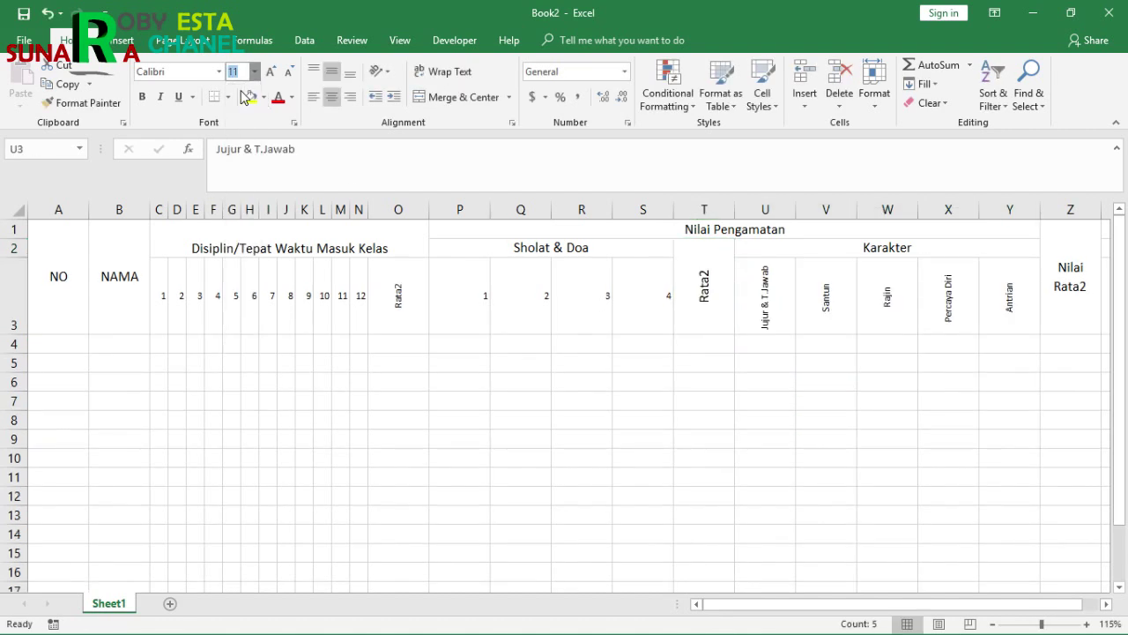
Set the font size of the merged Rata2 heading in T2 to 8.
left_click(390, 296)
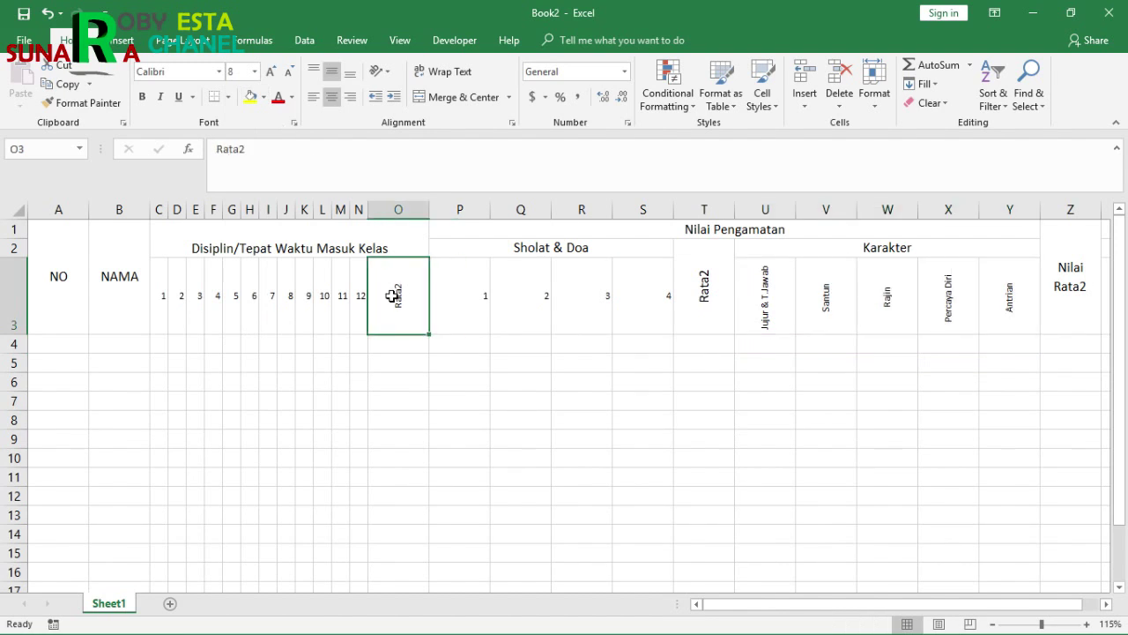
left_click(712, 300)
left_click(255, 72)
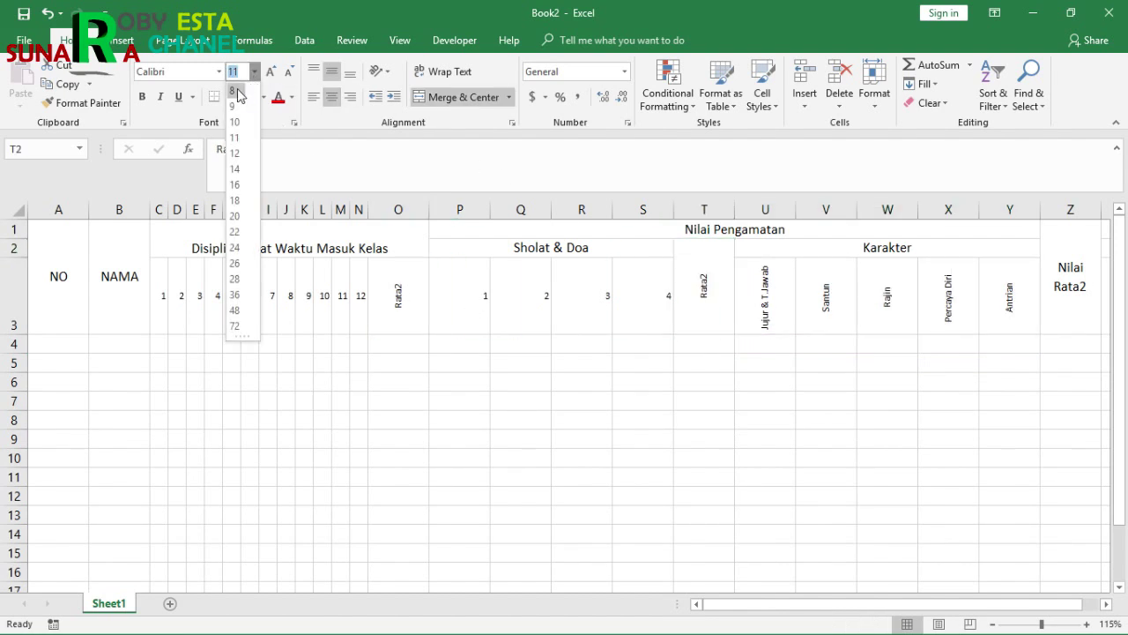
left_click(237, 92)
left_click(566, 351)
Reapply font size 8 to both Rata2 headings, in O3 and T2, together.
left_click(460, 295)
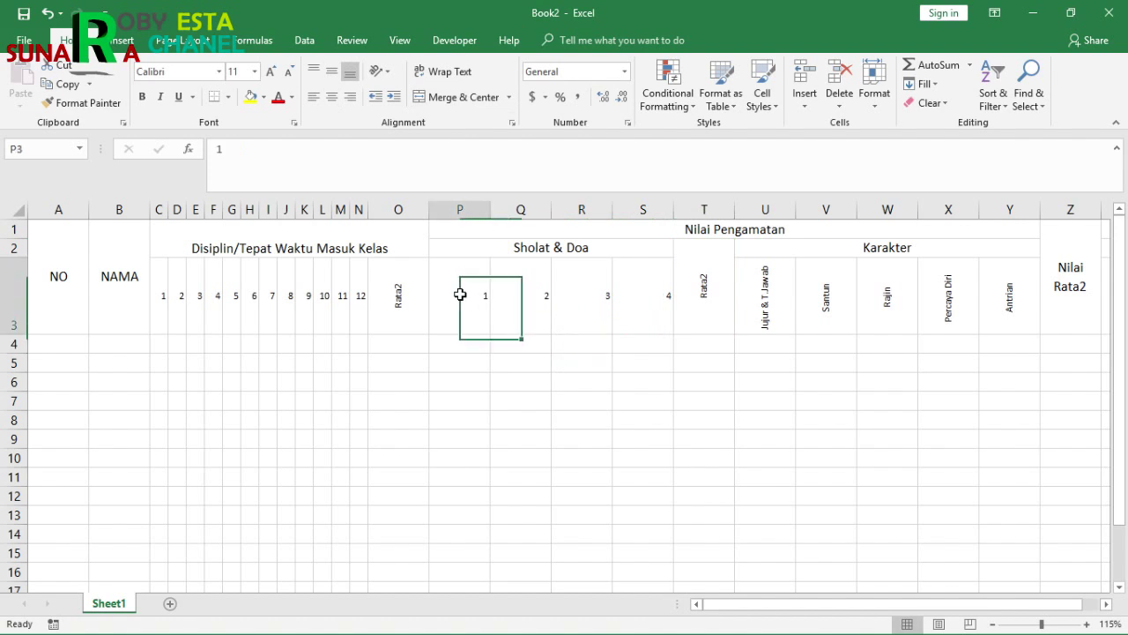
left_click(398, 295)
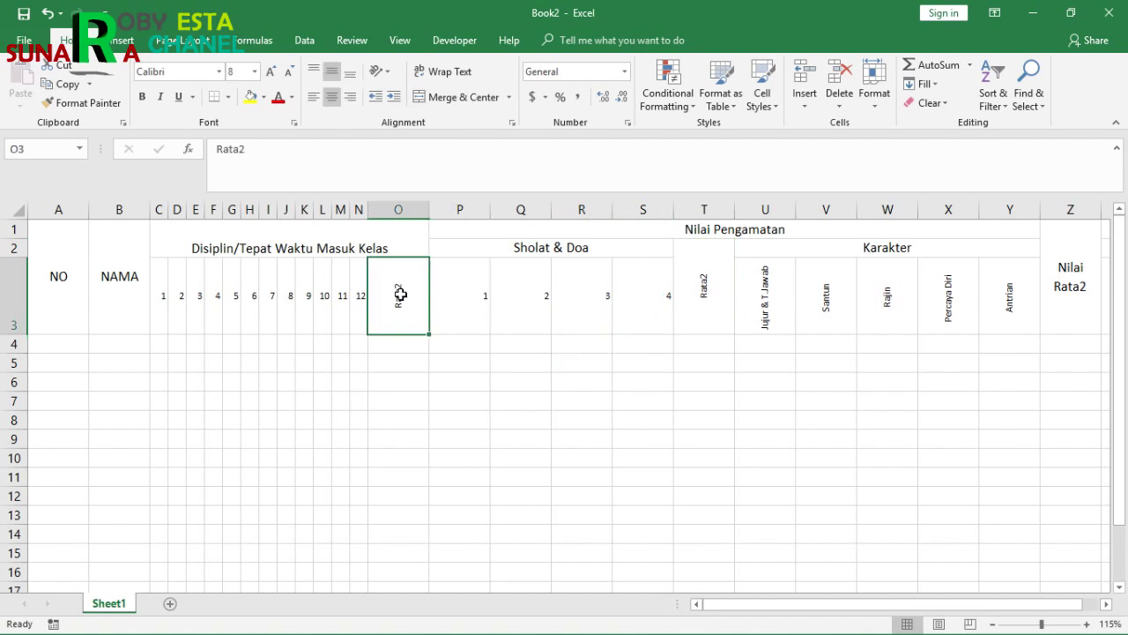
left_click(722, 285, "ctrl")
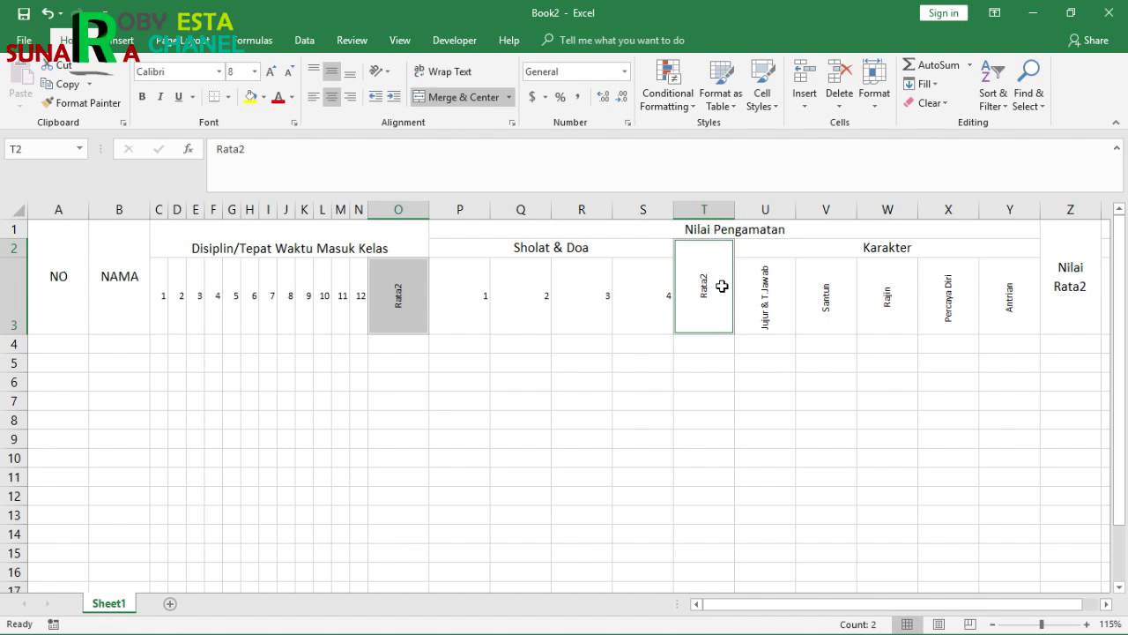
left_click(555, 363)
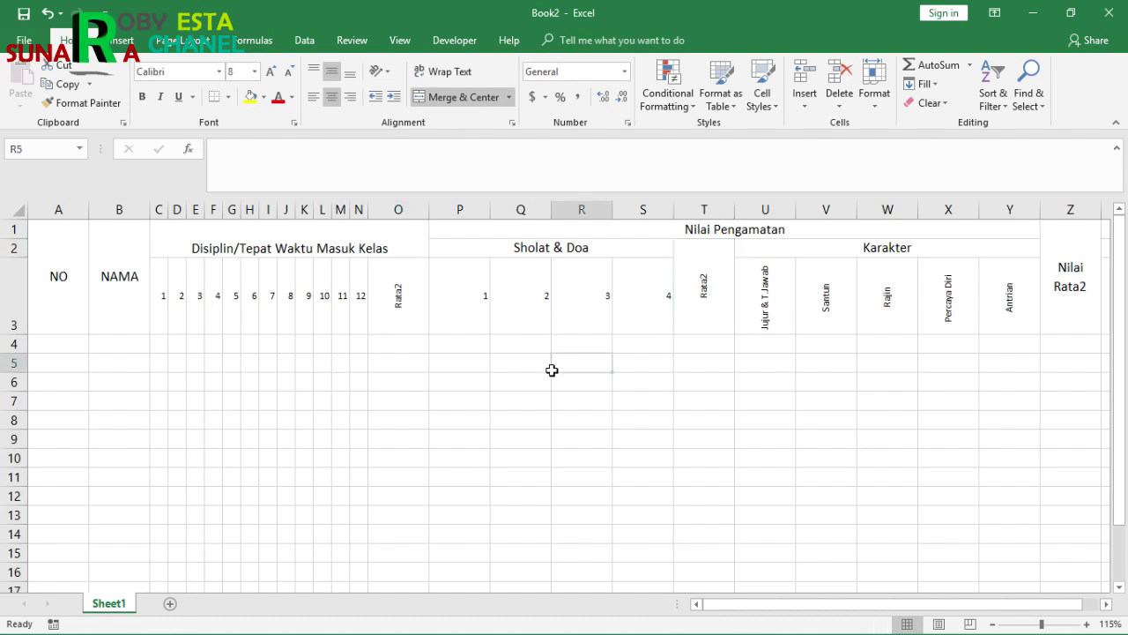
left_click(388, 299)
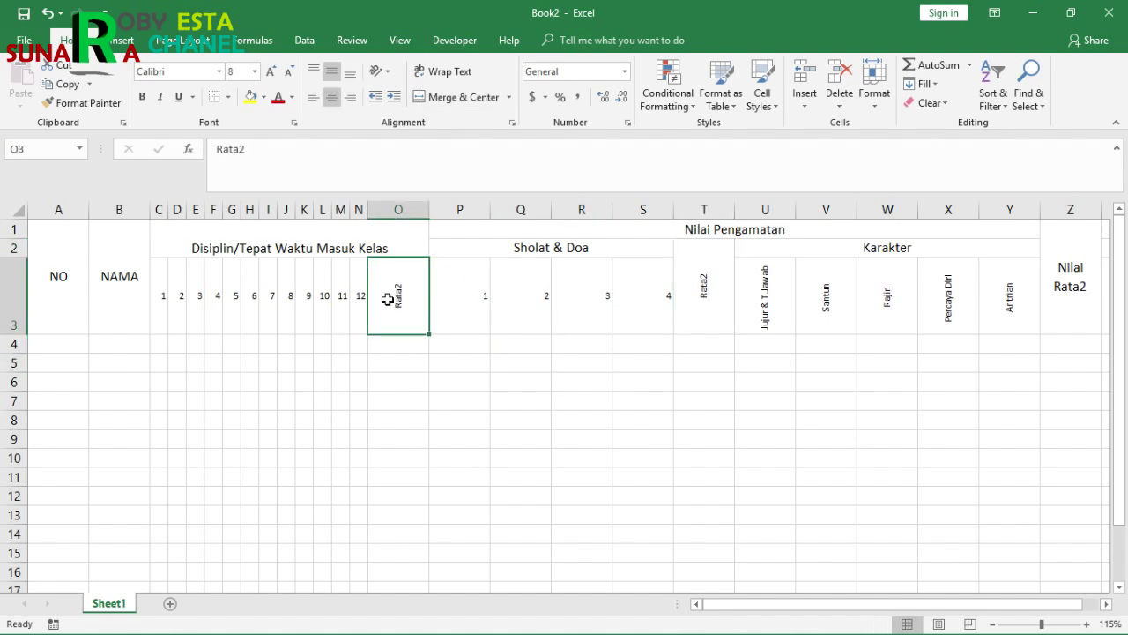
left_click(702, 303, "ctrl")
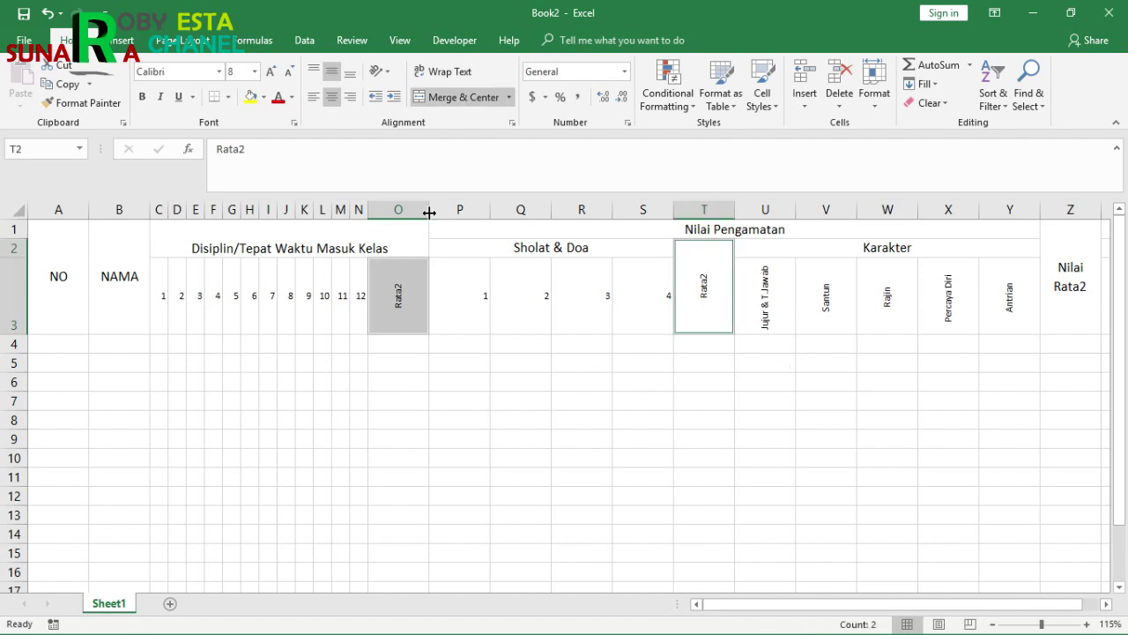
left_click(254, 72)
left_click(254, 71)
left_click(254, 74)
left_click(254, 74)
left_click(254, 74)
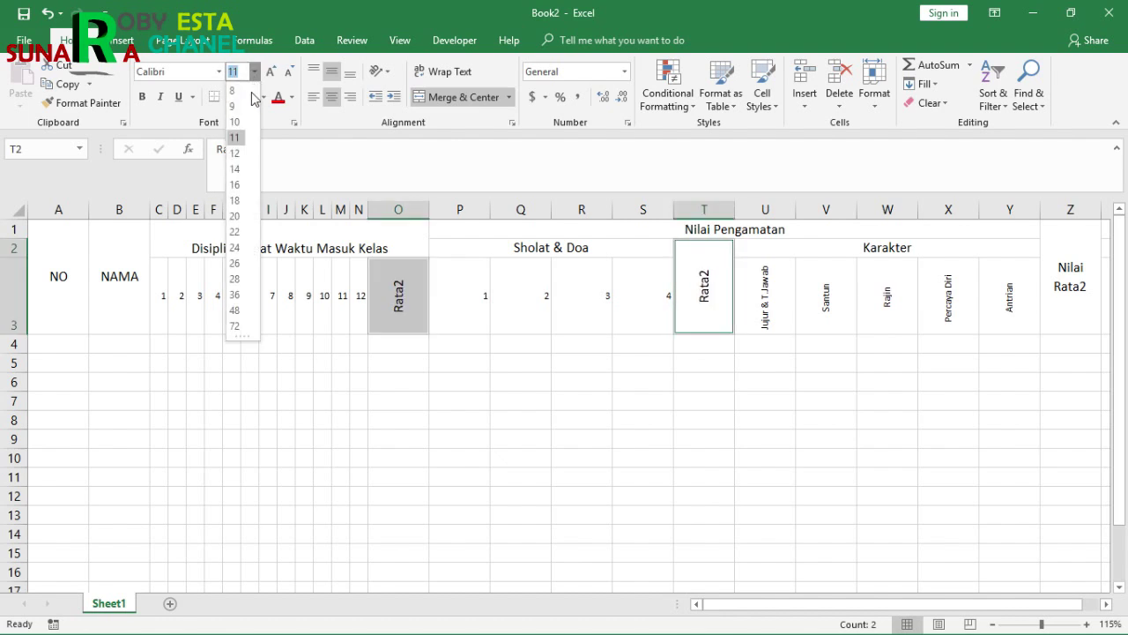
left_click(235, 91)
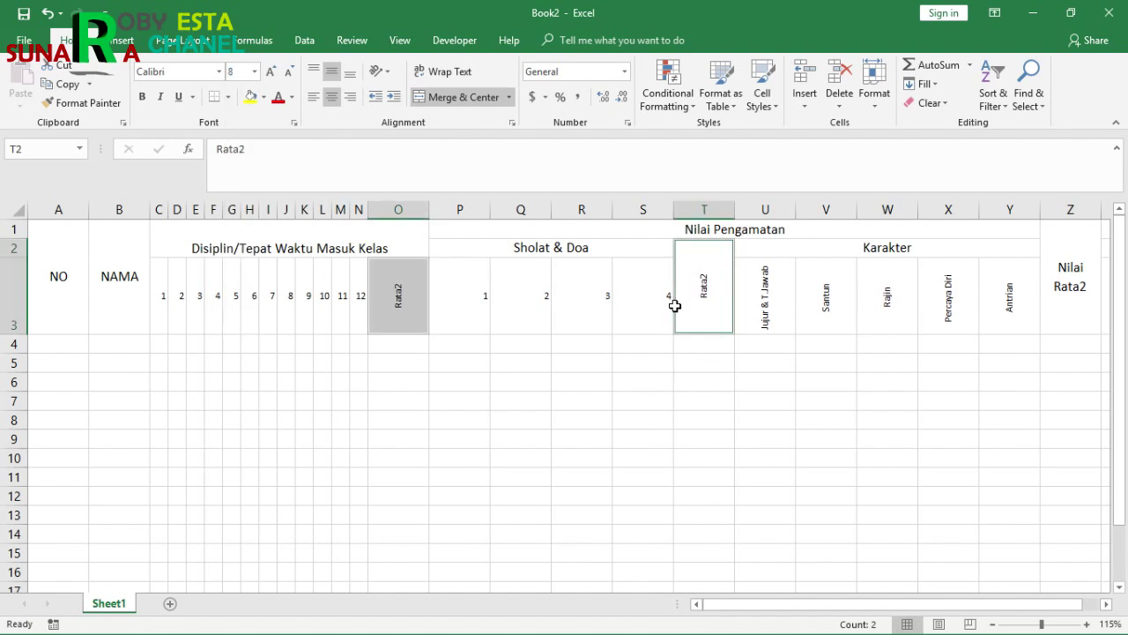
left_click(720, 388)
Narrow both Rata2 columns, O and T, to one shared column width slightly wider than the numbered columns.
left_click(443, 297)
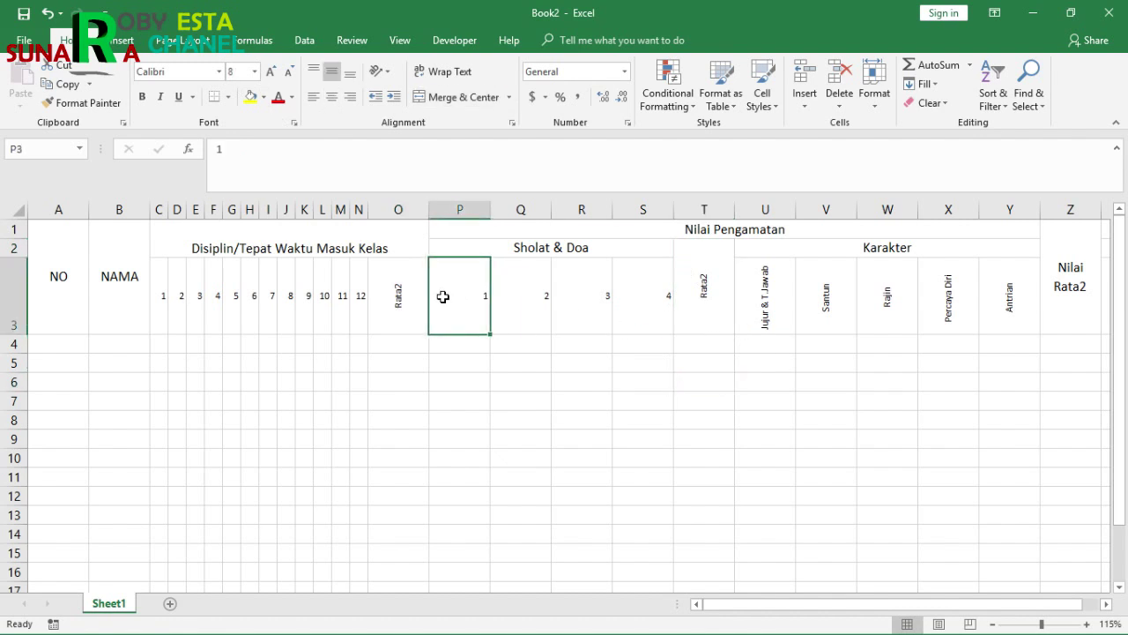
left_click(395, 296)
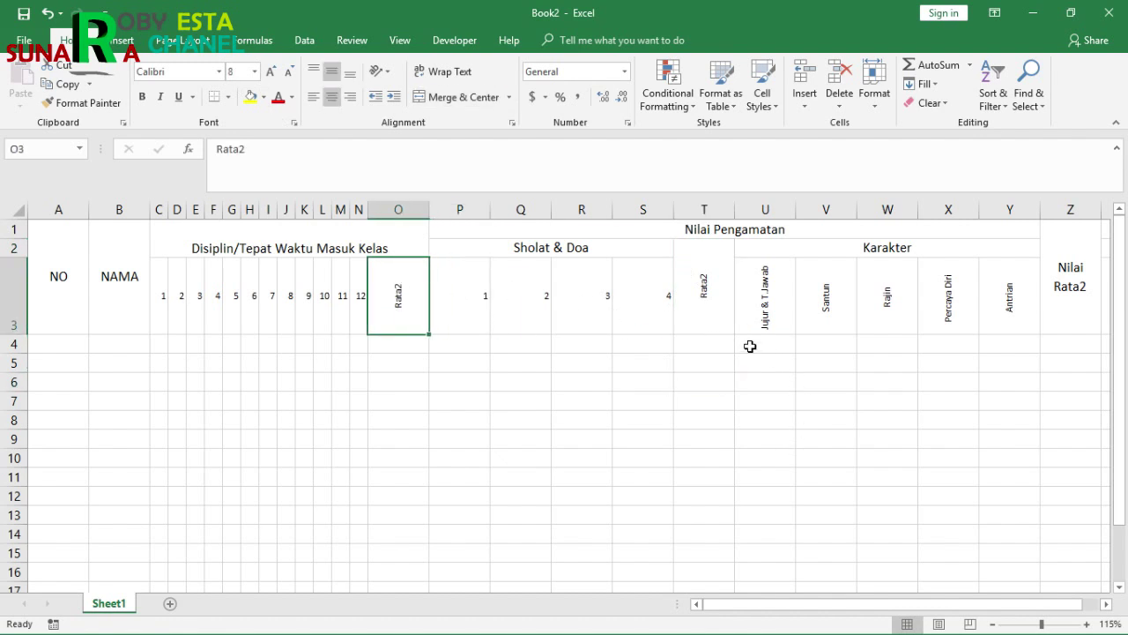
left_click(703, 287, "ctrl")
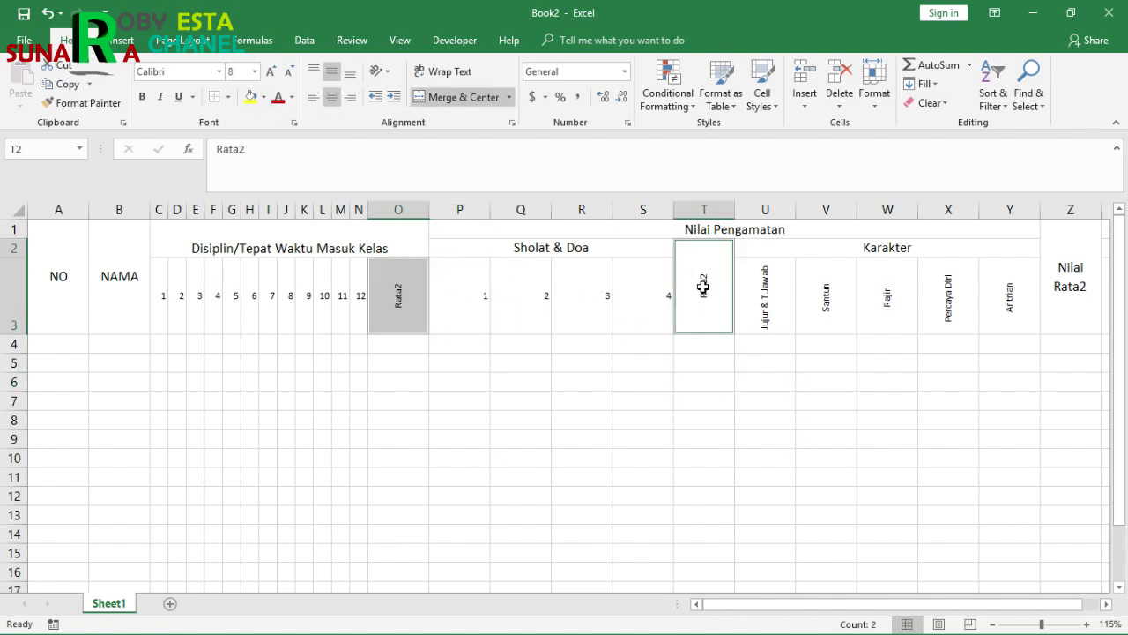
left_click(883, 104)
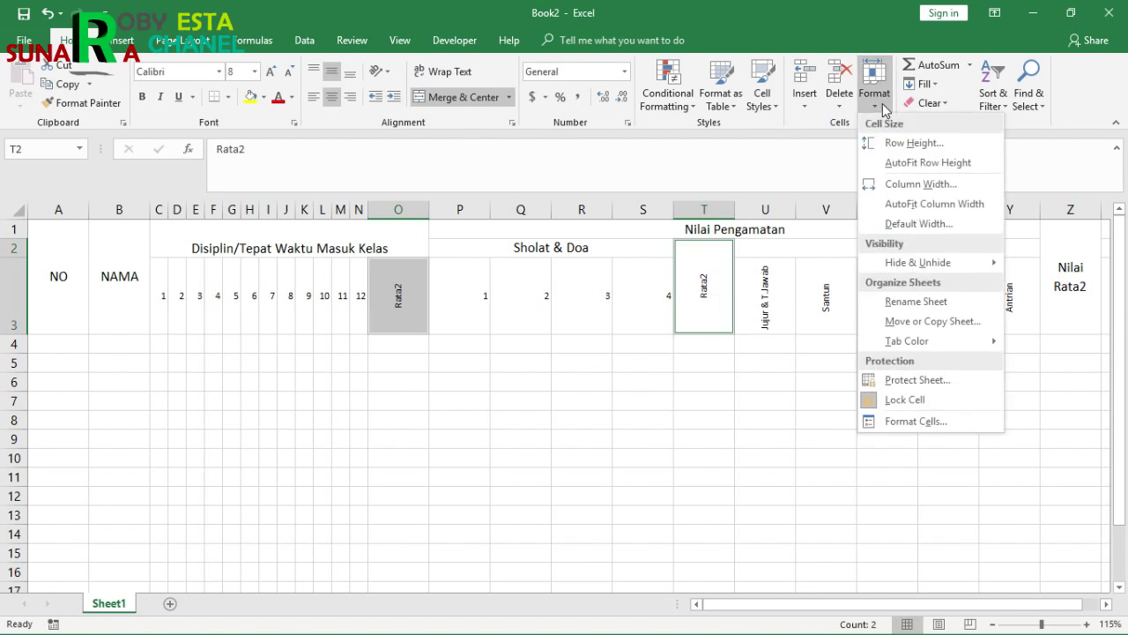
left_click(897, 183)
type("4")
left_click(396, 427)
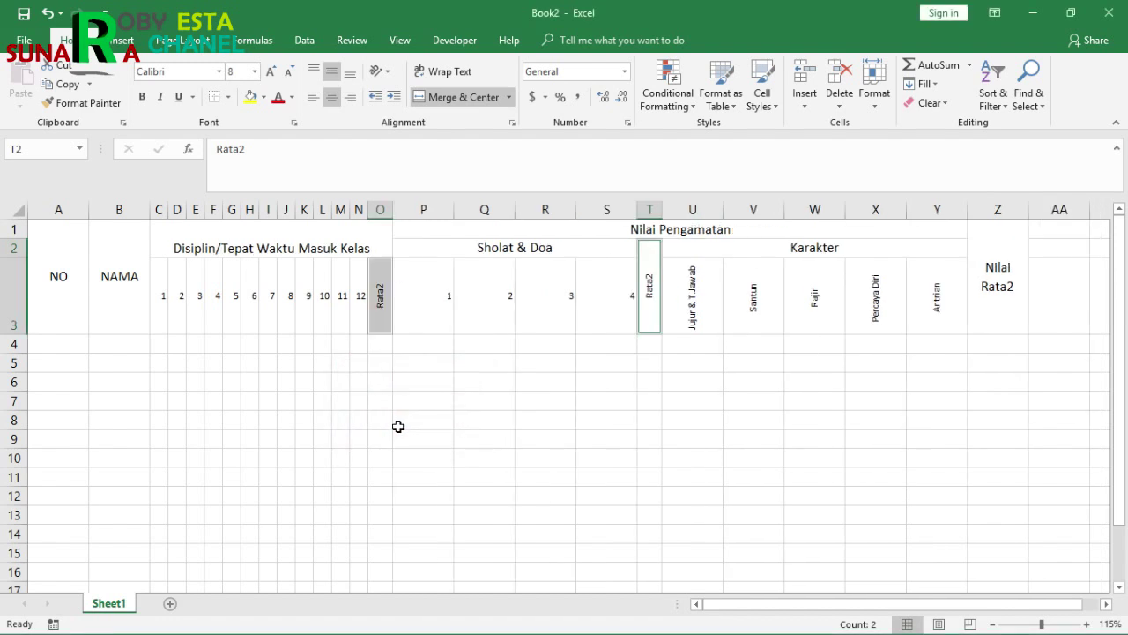
Set the width of the Sholat & Doa columns P to S to 2.
left_click_drag(413, 312, 608, 309)
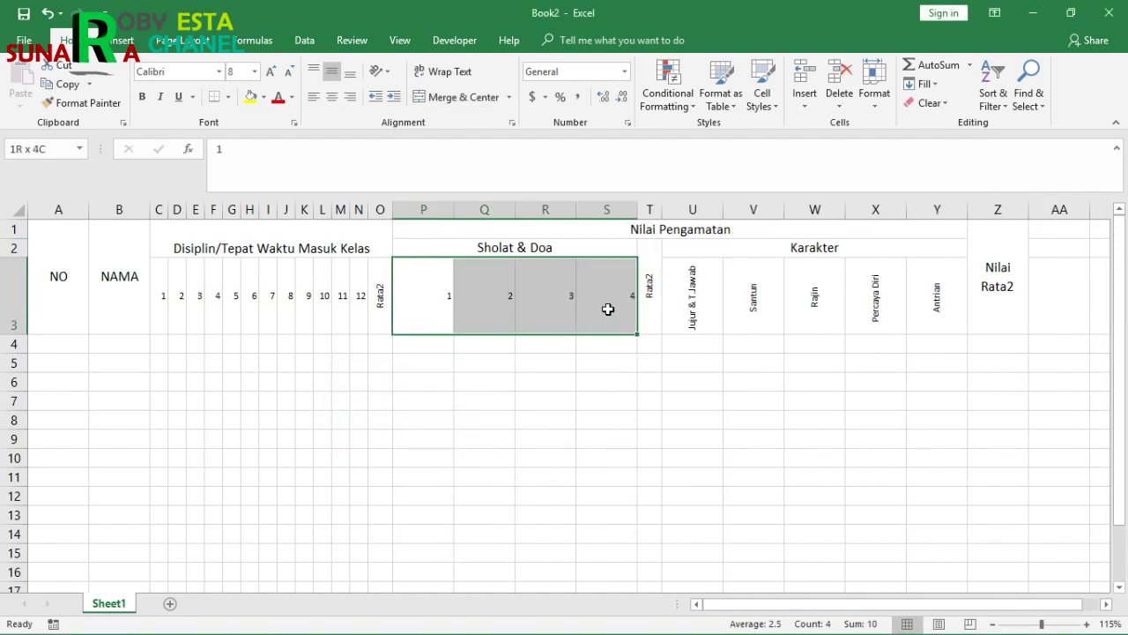
left_click(876, 95)
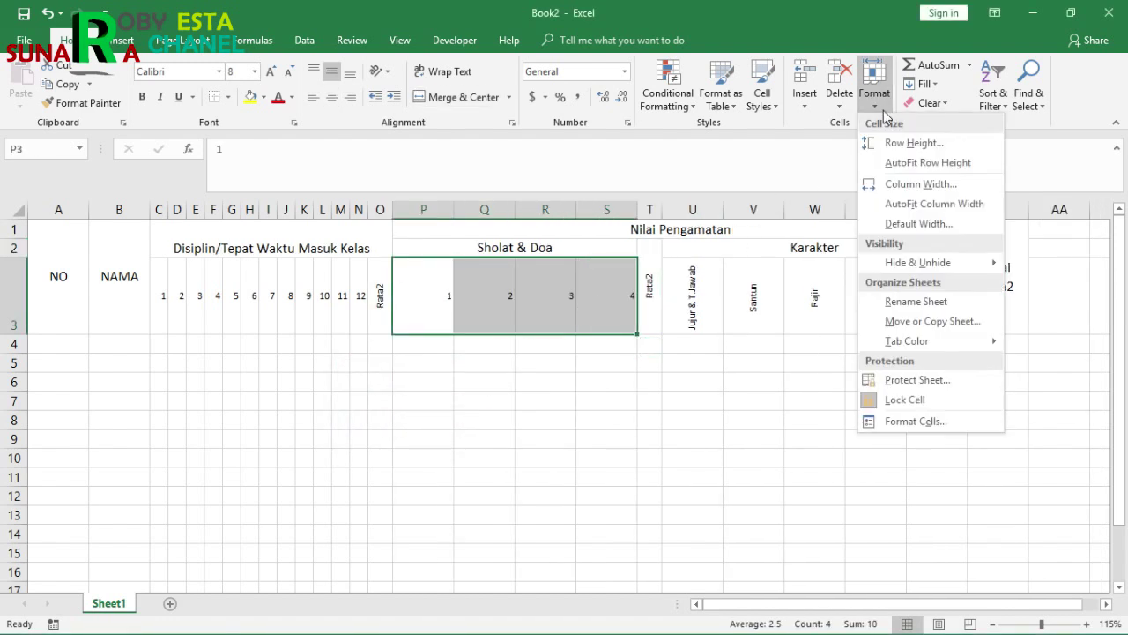
left_click(897, 183)
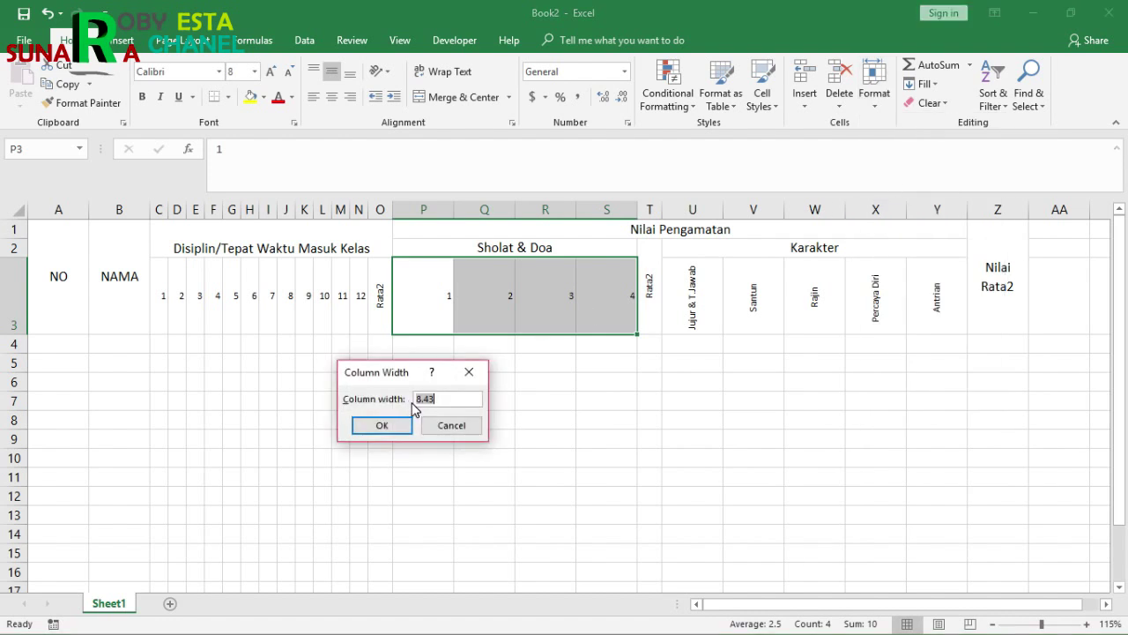
type("2")
left_click(381, 424)
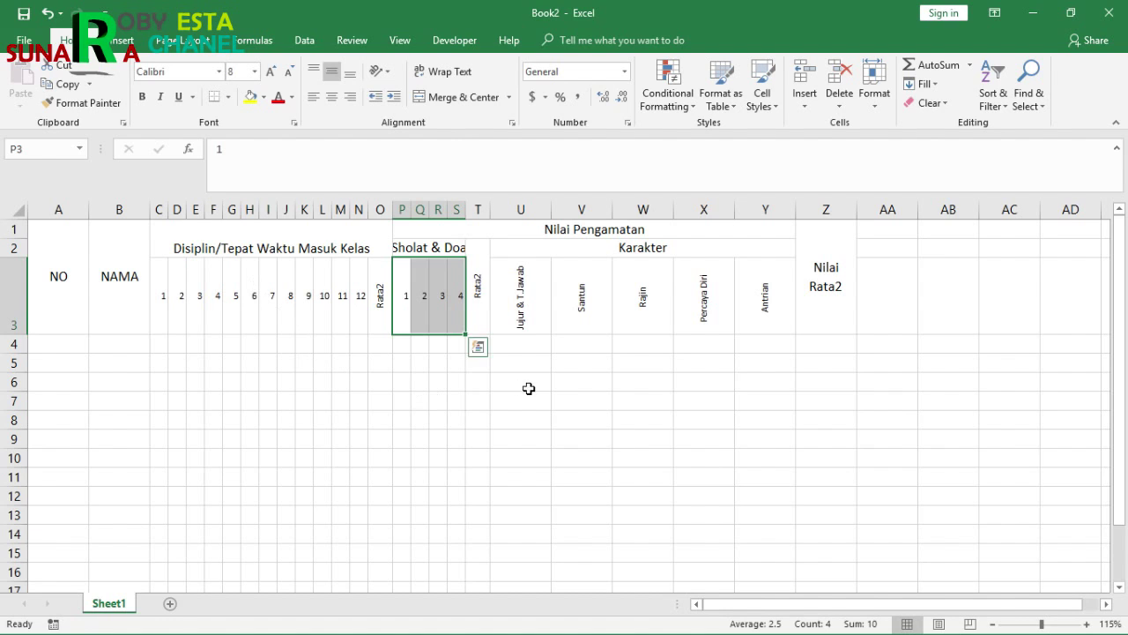
Set the width of the Karakter columns U to Y to 2.
left_click(517, 358)
left_click(517, 297)
left_click_drag(517, 297, 765, 296)
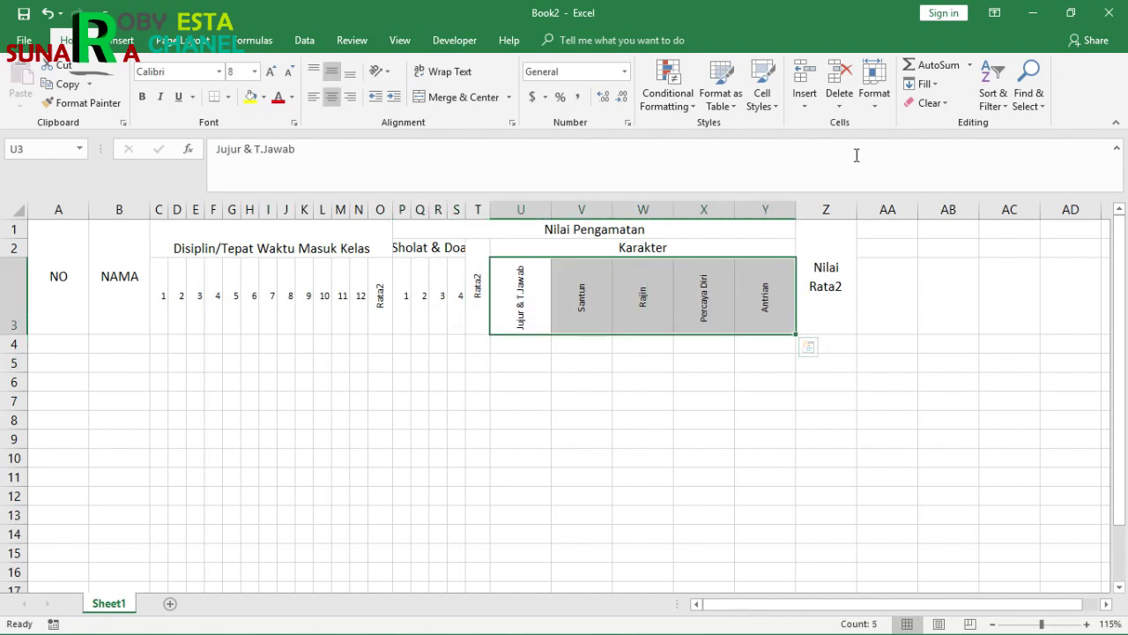
left_click(874, 97)
left_click(908, 183)
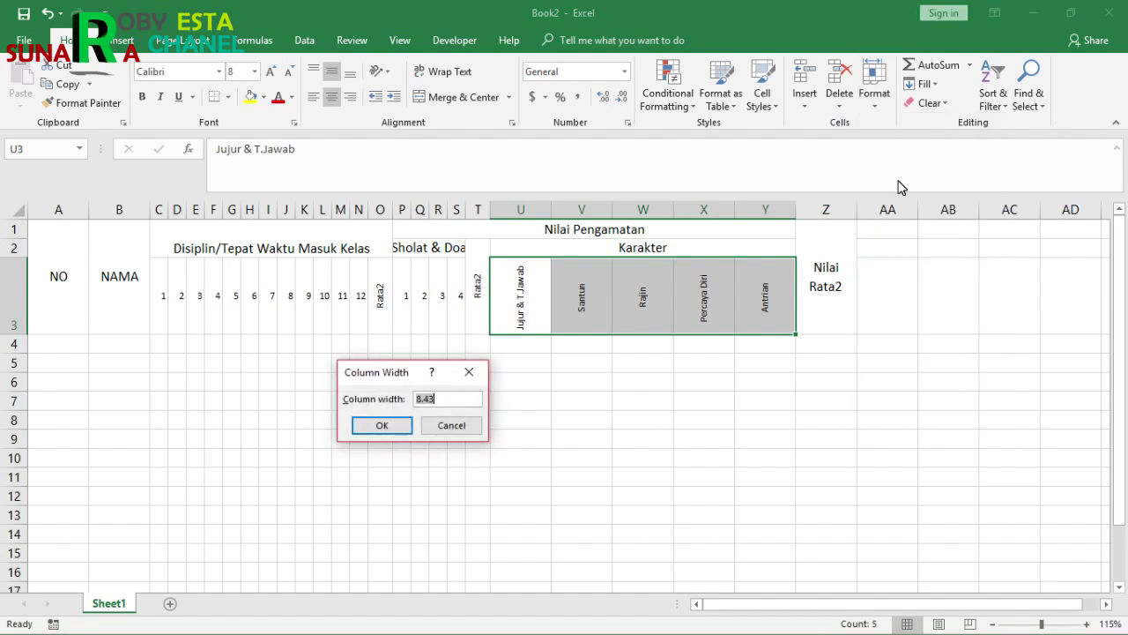
type("2")
left_click(382, 425)
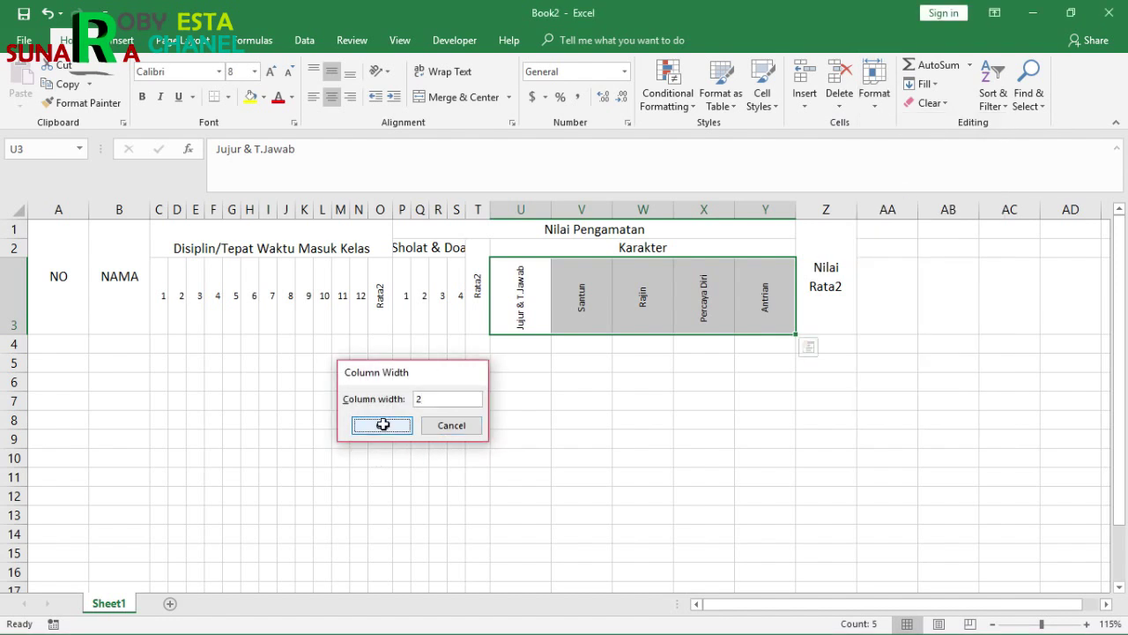
left_click(617, 276)
left_click(537, 304)
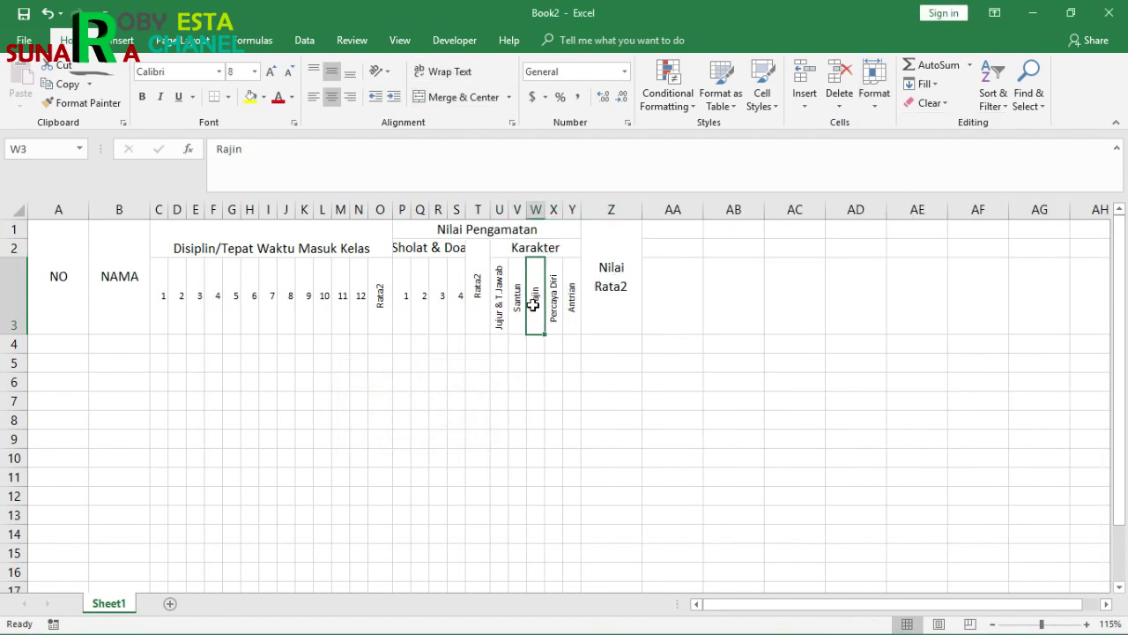
Set the font size of the merged Sholat & Doa and Karakter headings in row 2 to 8.
left_click(418, 247)
left_click(455, 74)
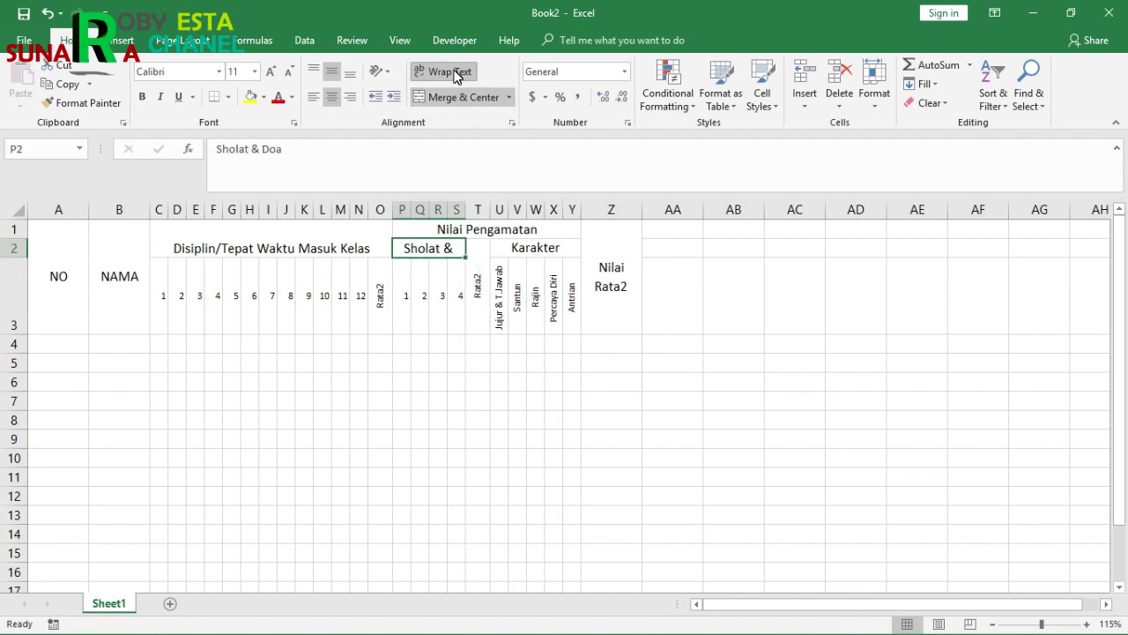
left_click(455, 74)
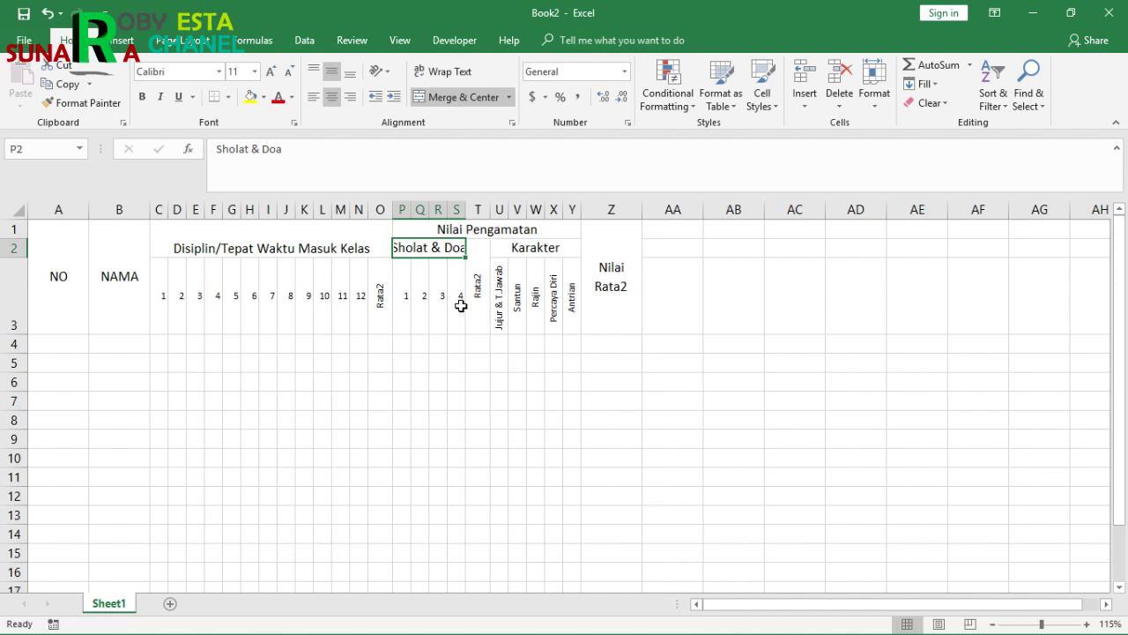
left_click(254, 71)
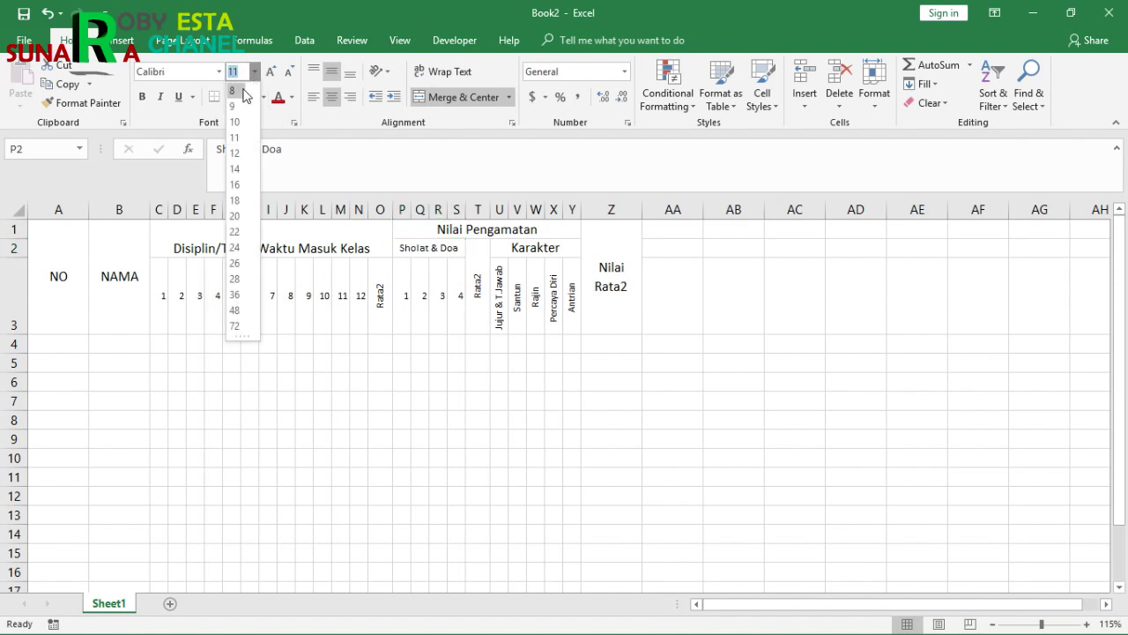
left_click(238, 82)
left_click(539, 247)
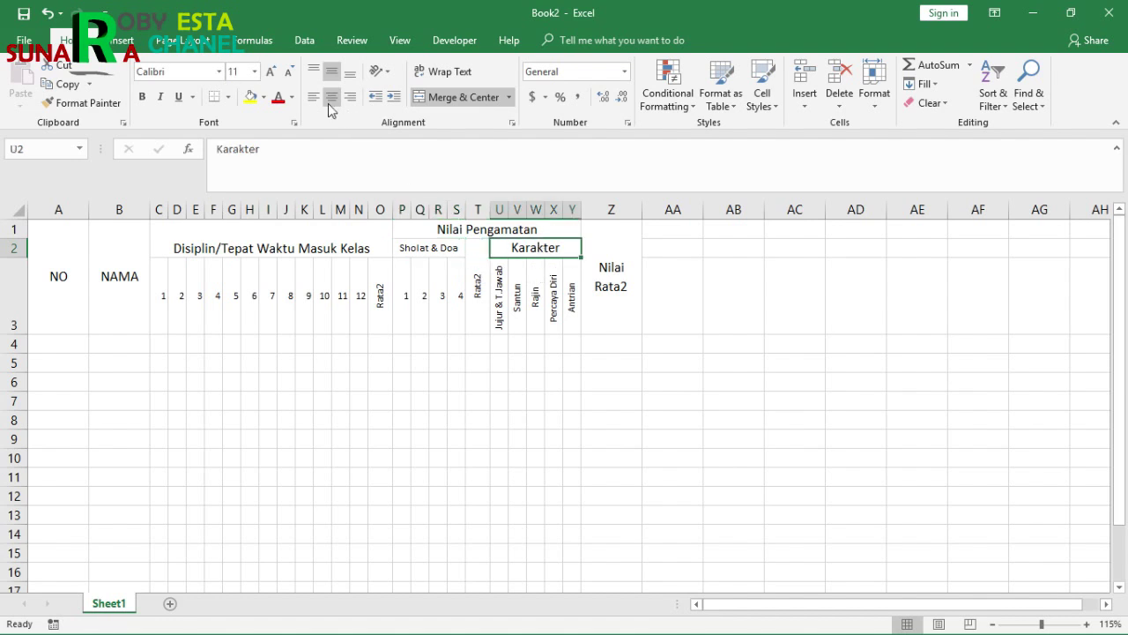
left_click(255, 72)
left_click(238, 82)
left_click(538, 301)
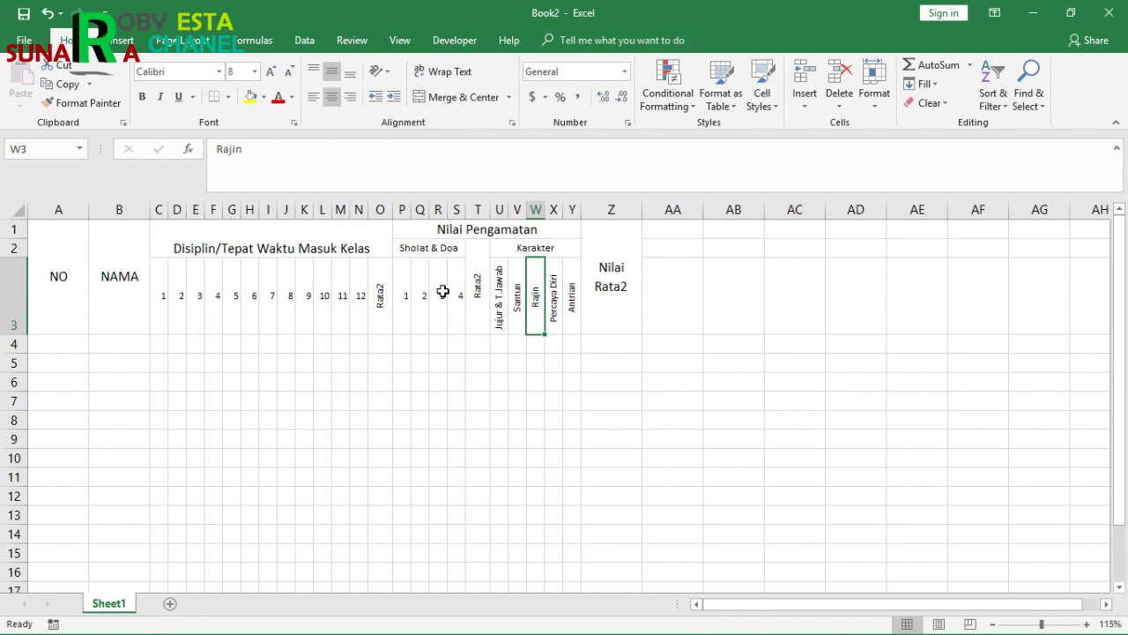
Compare the table's heading layout with the photographed printed form in Photos, return to Excel and select the NO heading.
key("alt+Tab")
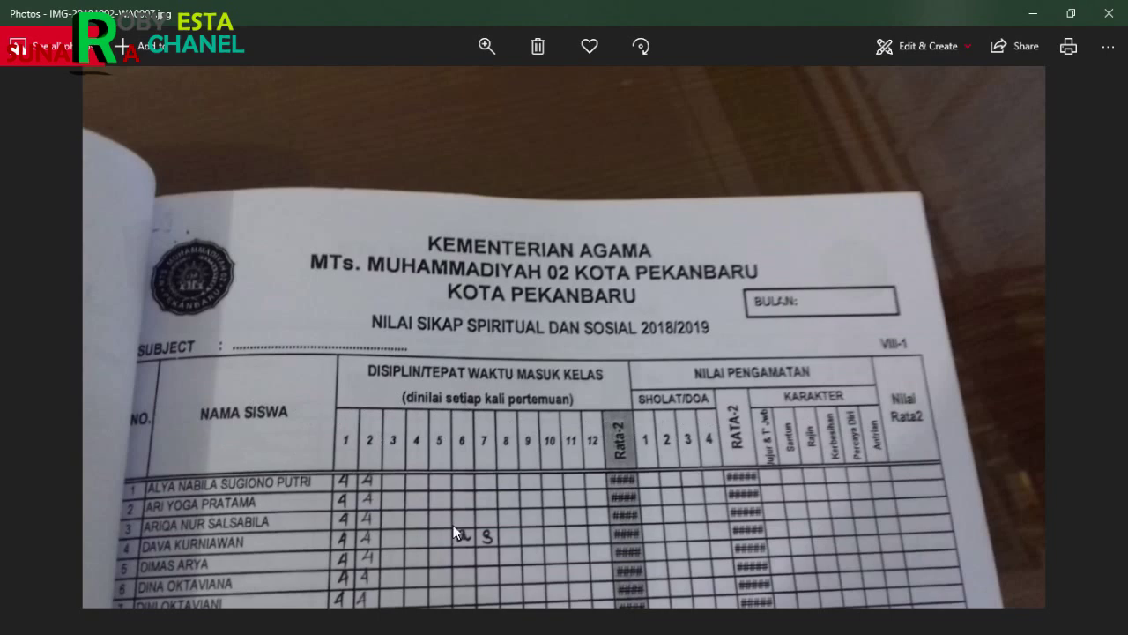
key("alt+Tab")
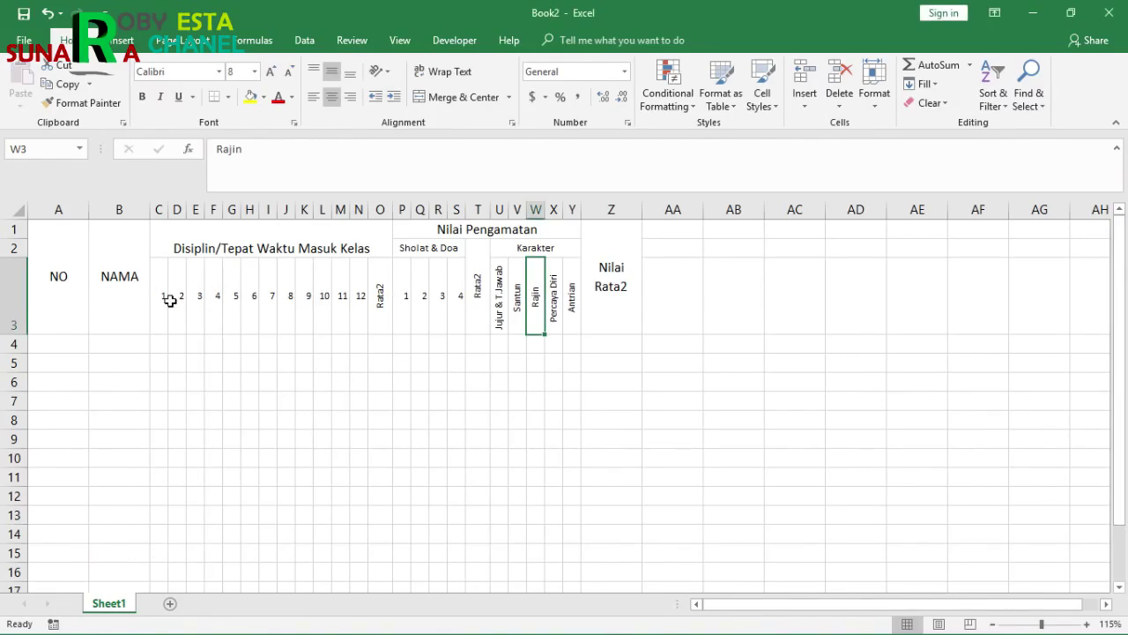
left_click(335, 305)
left_click(164, 293)
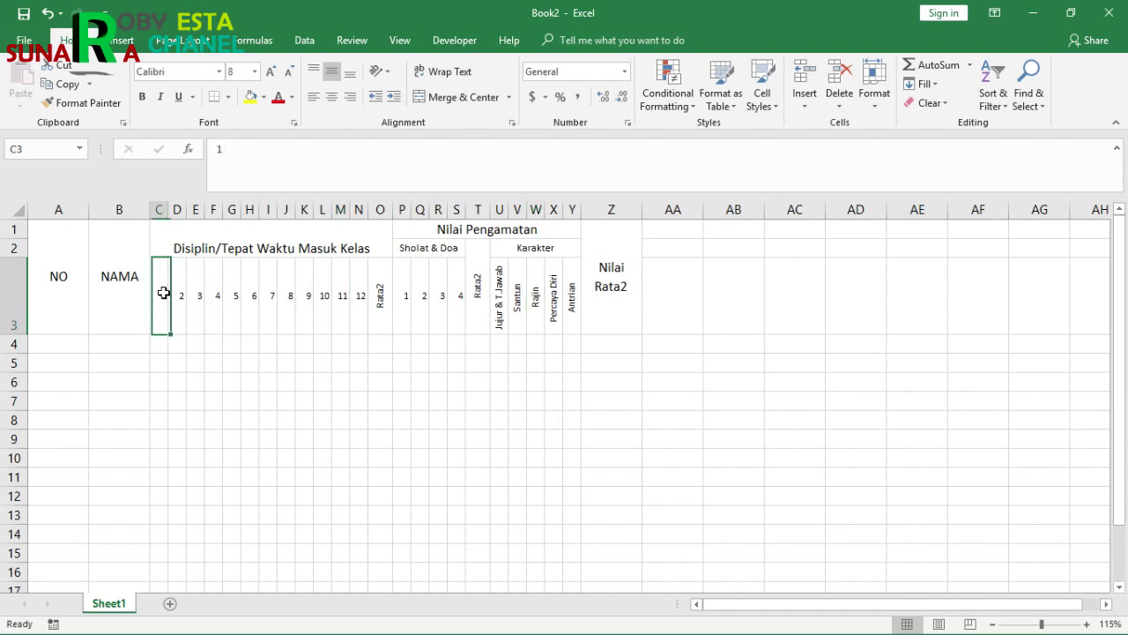
left_click(92, 289)
left_click(60, 280)
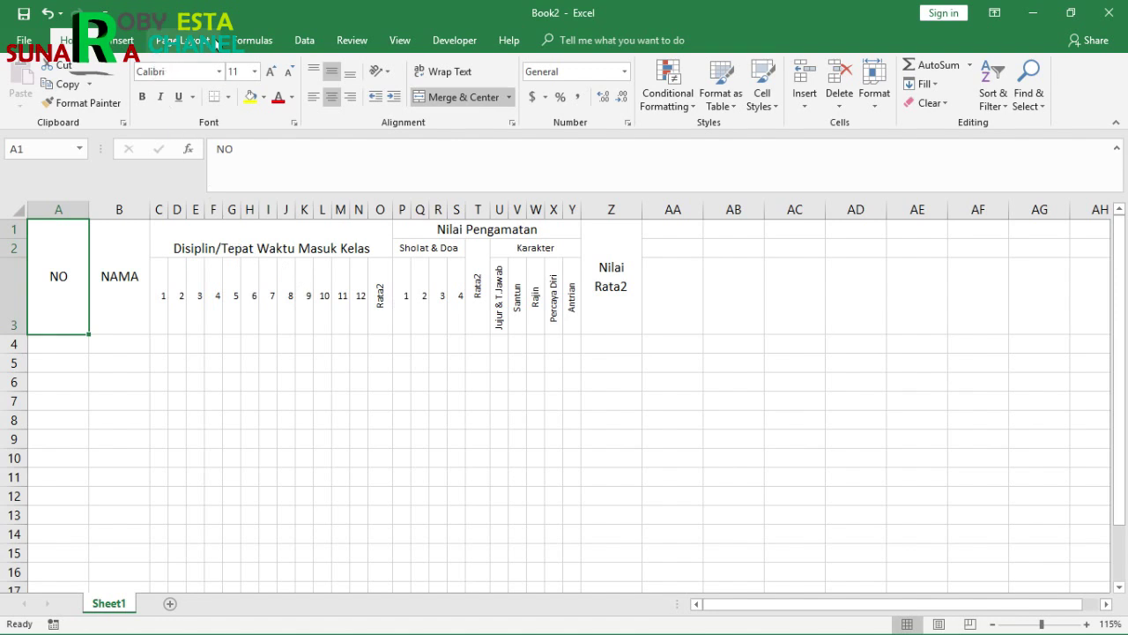
Set the sheet's paper size to Legal, 8.5" x 14".
left_click(185, 41)
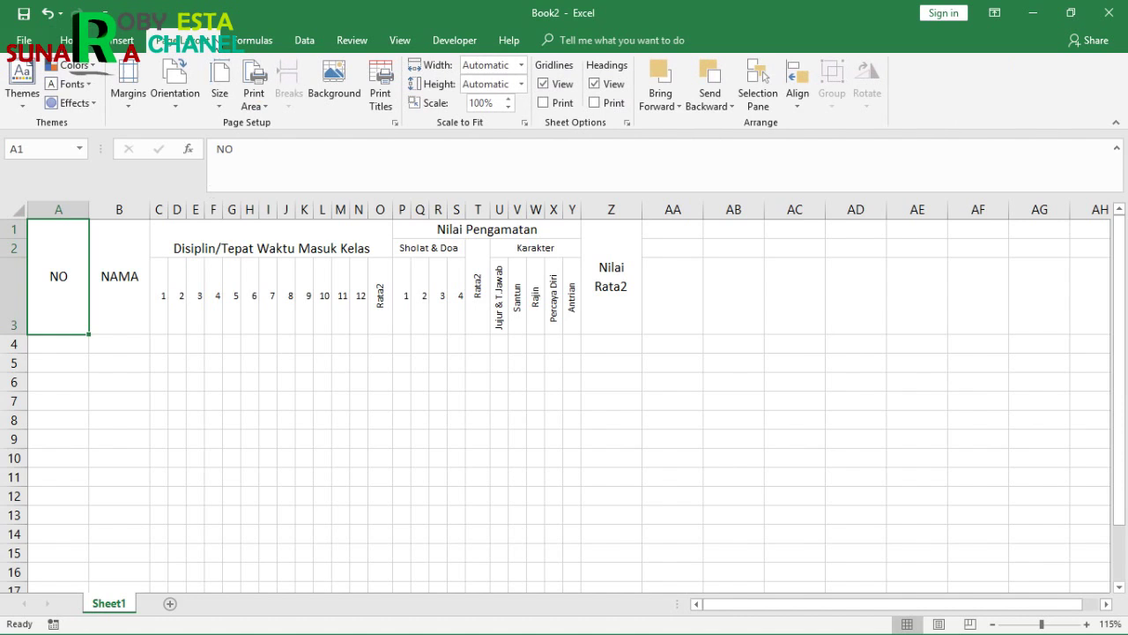
left_click(223, 82)
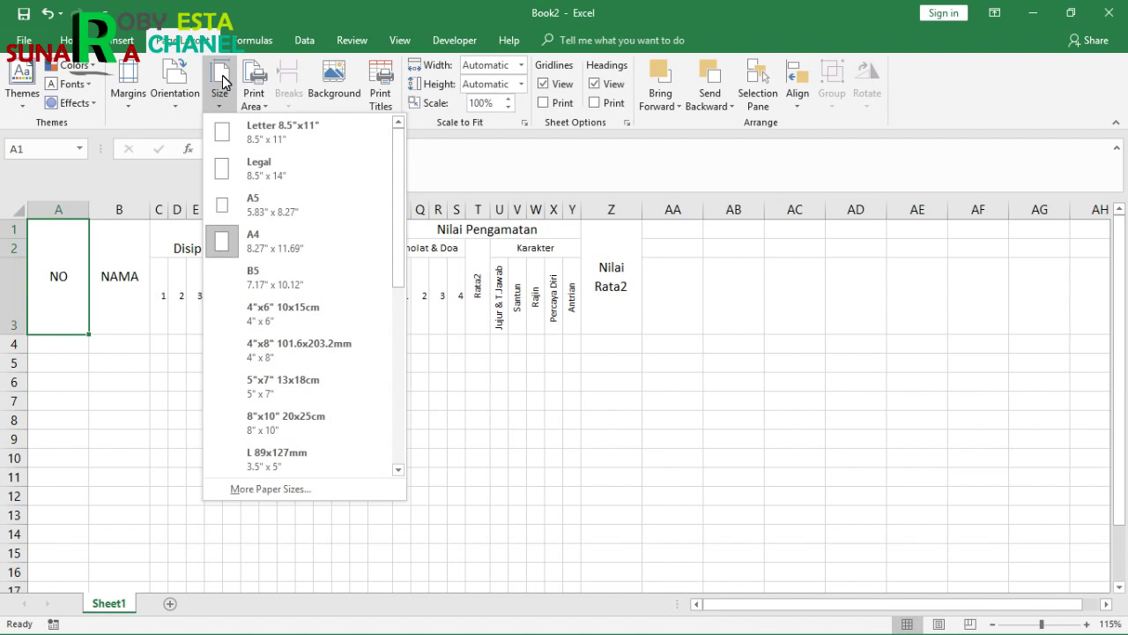
left_click(271, 175)
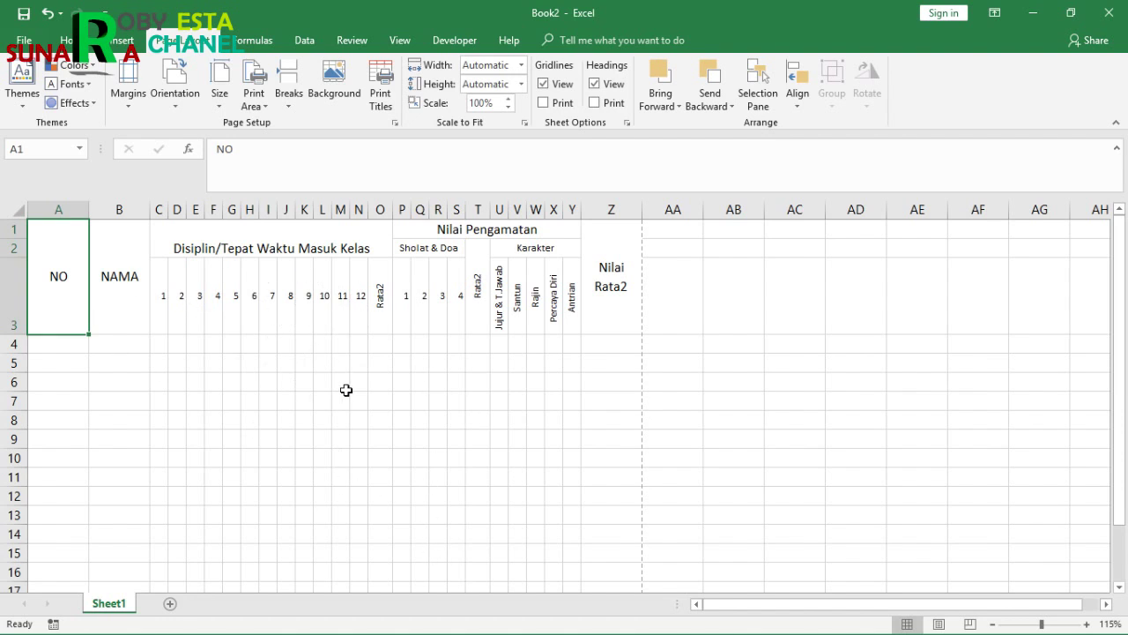
Copy the unbordered table range A1:Z10, switch to Word and paste it into the blank document.
left_click_drag(47, 268, 593, 463)
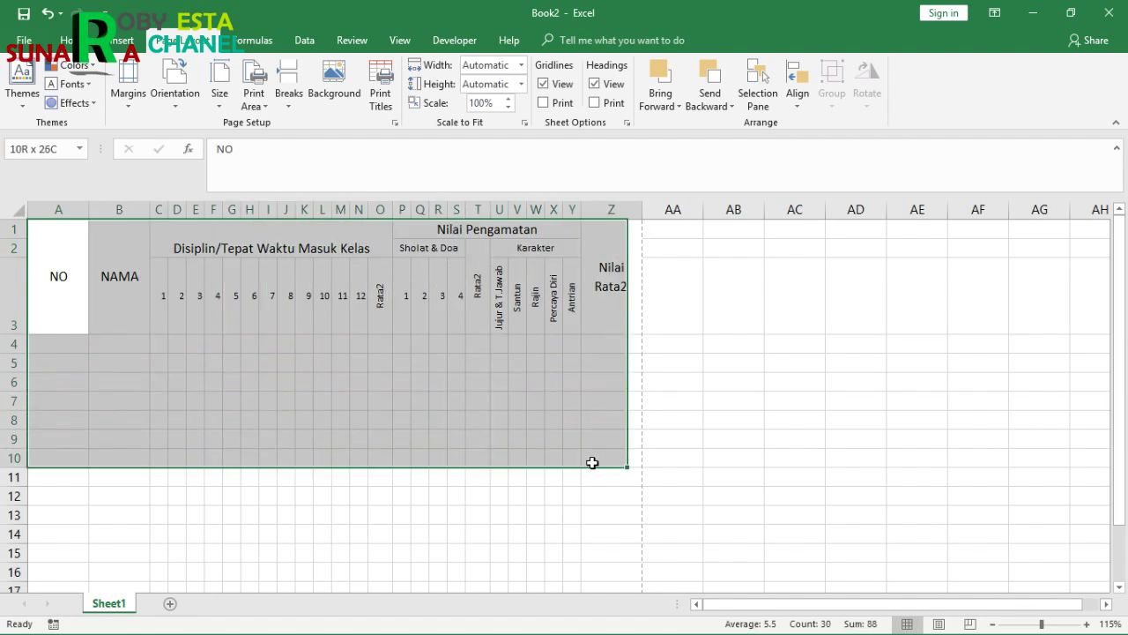
right_click(324, 304)
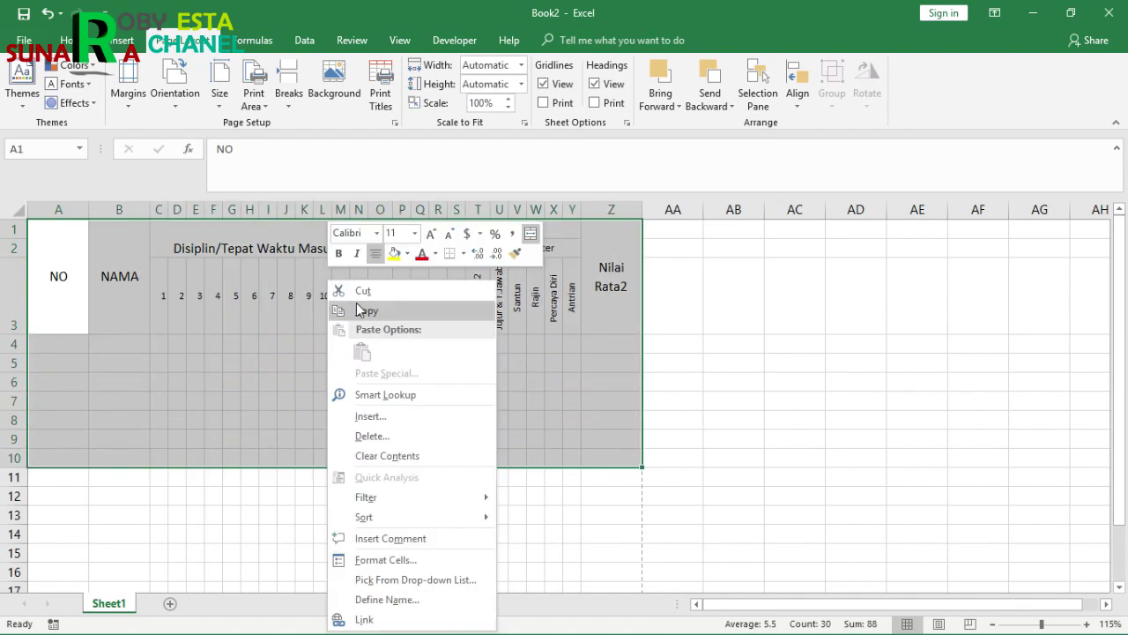
left_click(361, 311)
key("alt+Tab")
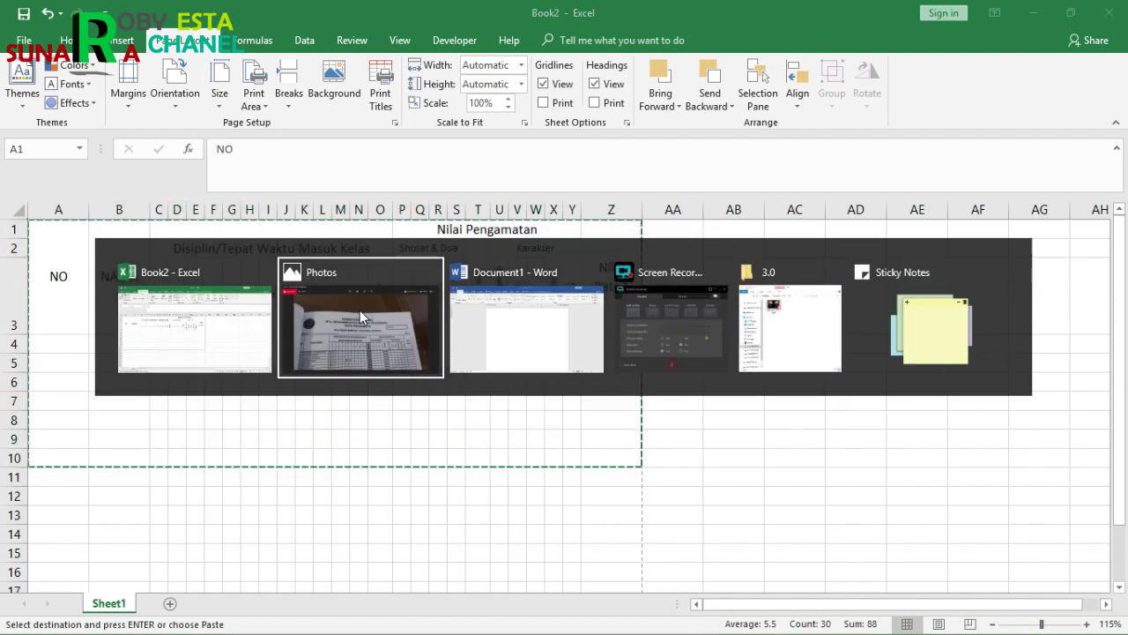
key("alt+Tab")
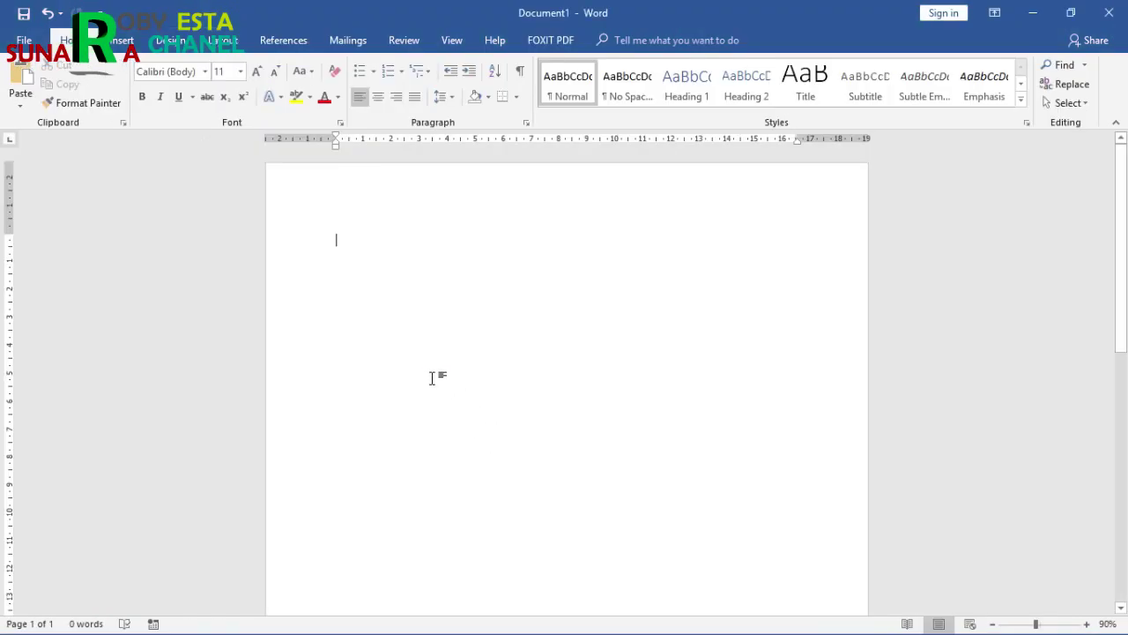
key("ctrl+v")
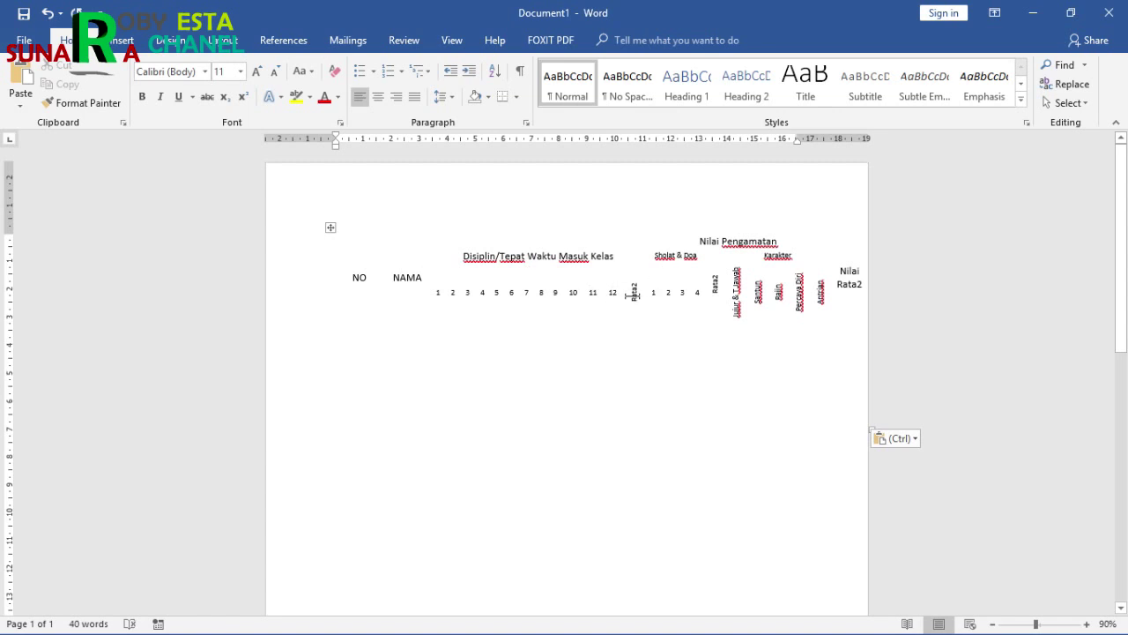
Delete the pasted table from the Word document and return to the Excel sheet.
left_click(328, 228)
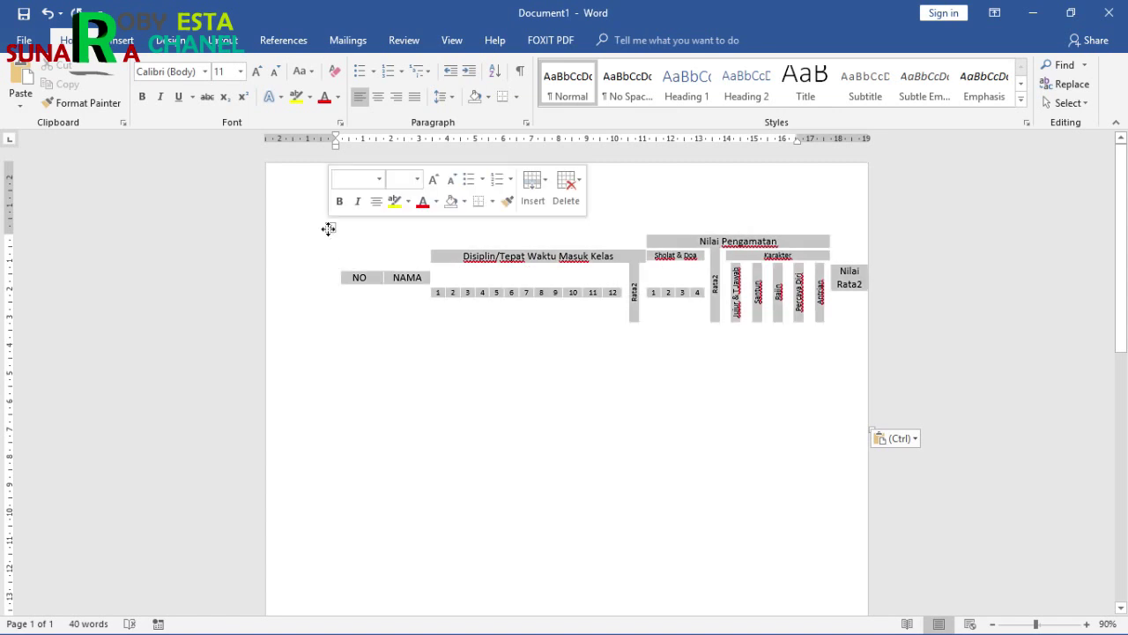
key("BackSpace")
key("alt+Tab")
left_click(163, 280)
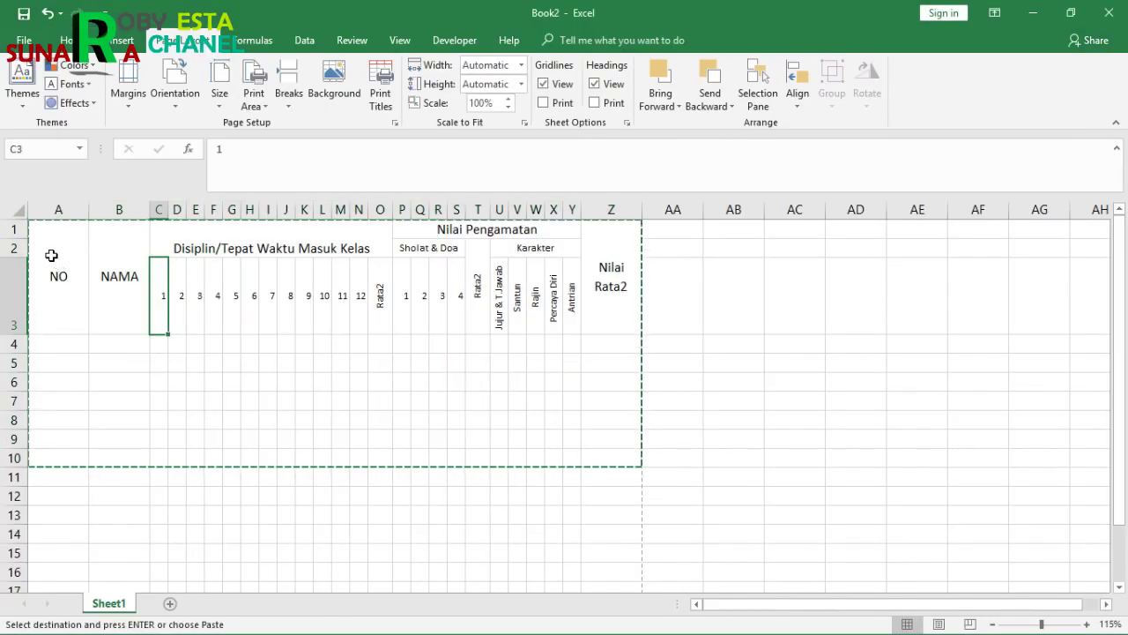
Apply all borders to the table range A1:Z15.
left_click_drag(49, 246, 568, 269)
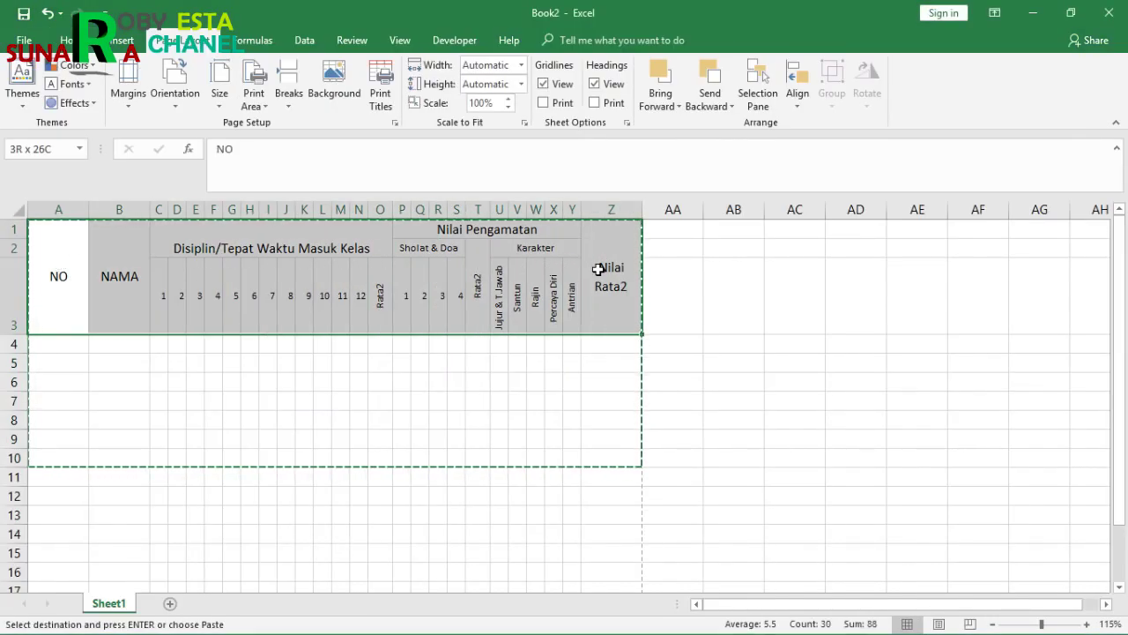
left_click_drag(593, 306, 600, 550)
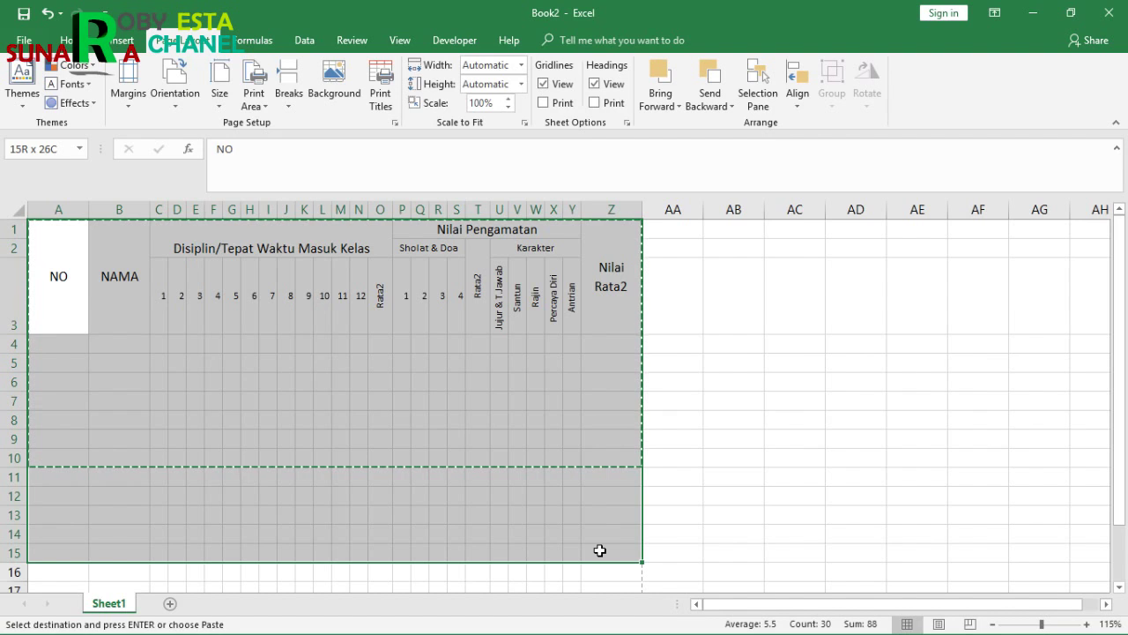
left_click_drag(599, 559, 599, 558)
left_click(67, 40)
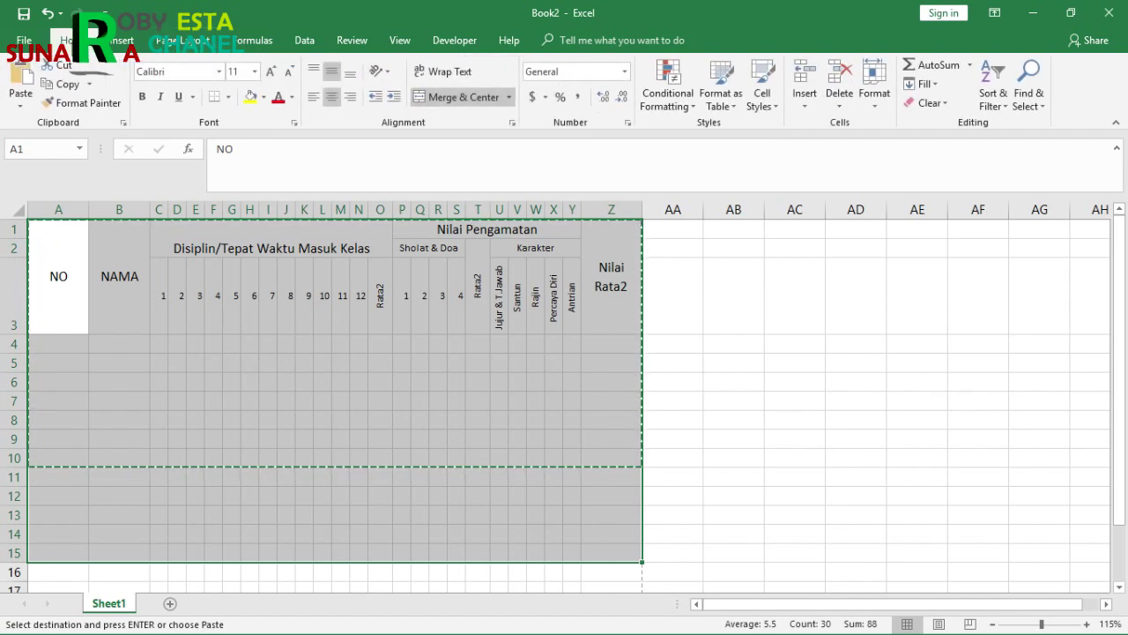
left_click(227, 97)
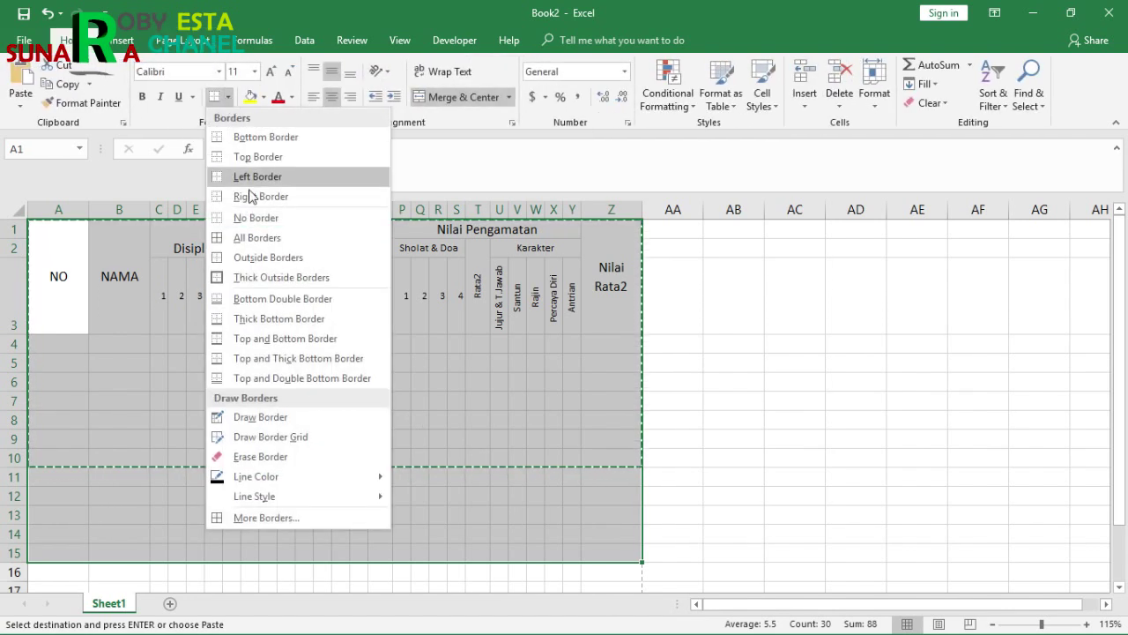
left_click(251, 237)
left_click(262, 425)
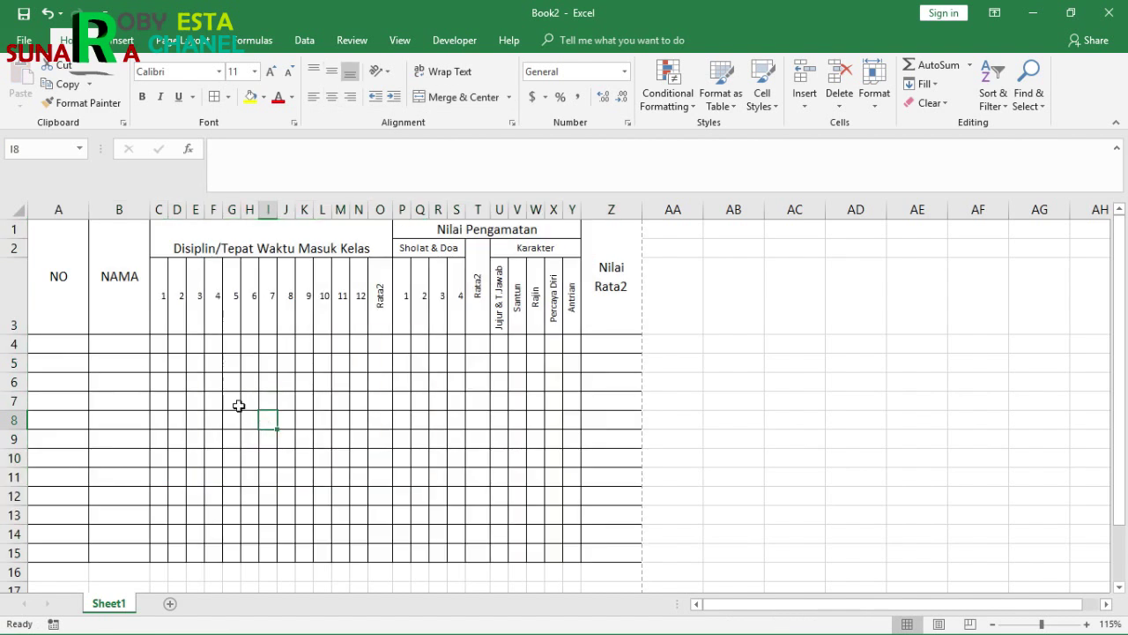
Add a bottom double border beneath the heading rows in A1:Z3.
left_click_drag(56, 269, 584, 295)
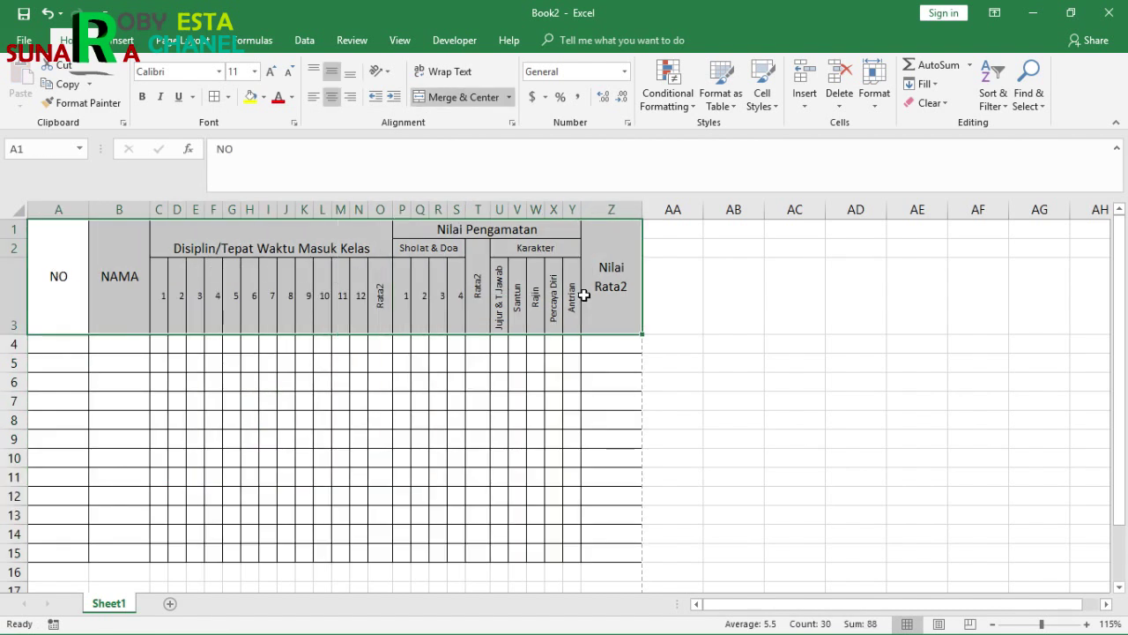
left_click(227, 97)
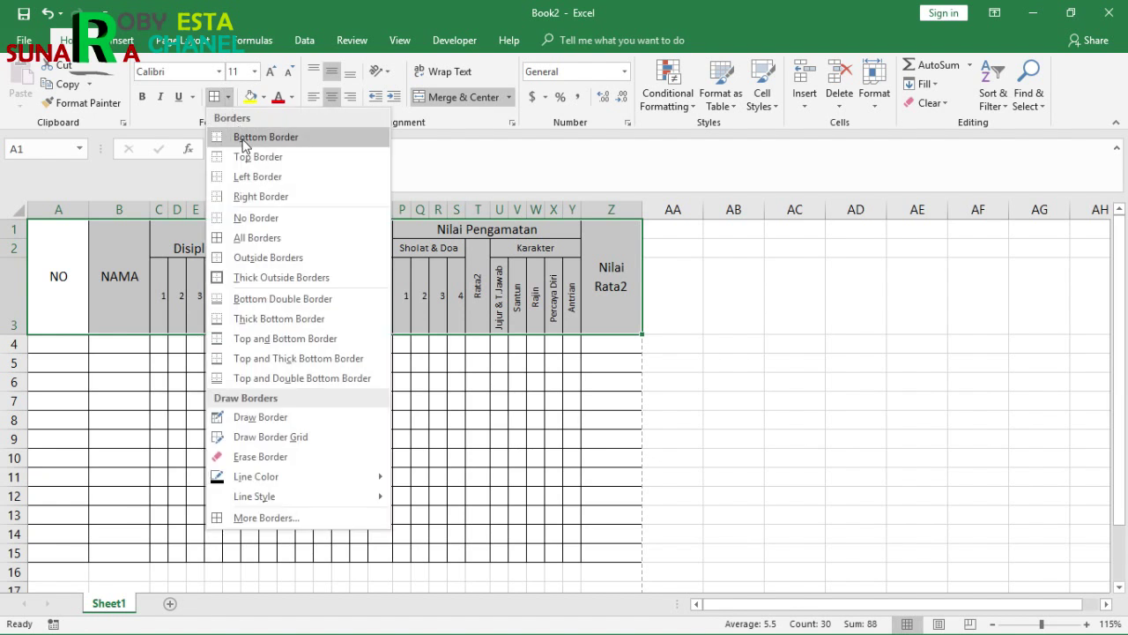
left_click(256, 304)
left_click(252, 357)
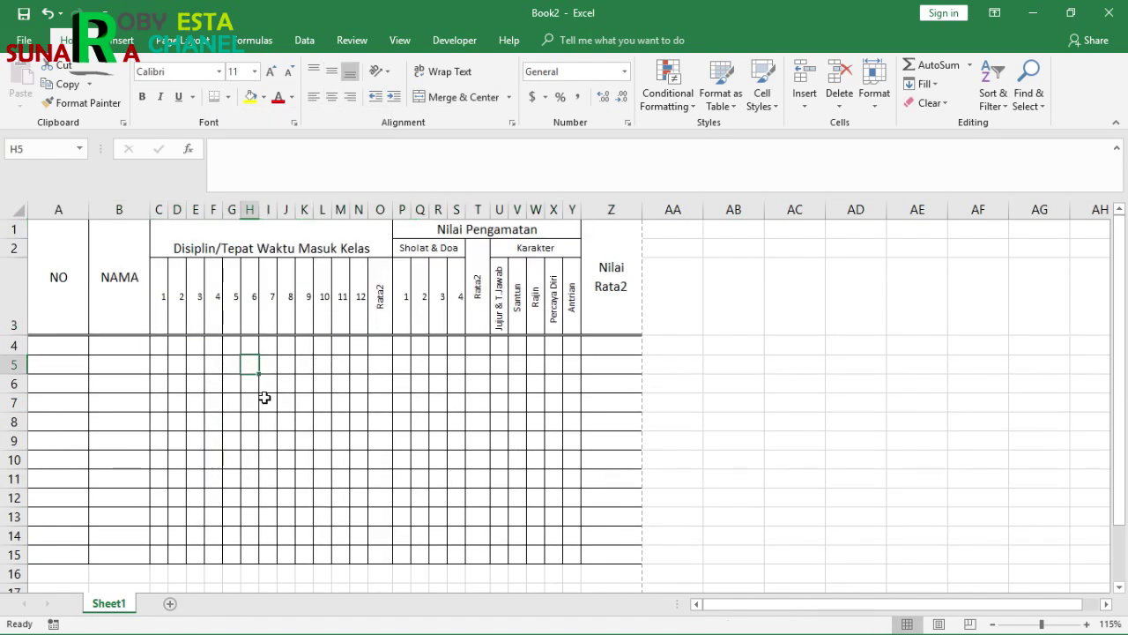
left_click(460, 328)
Middle-align the merged Disiplin/Tepat Waktu Masuk Kelas heading vertically.
left_click(229, 251)
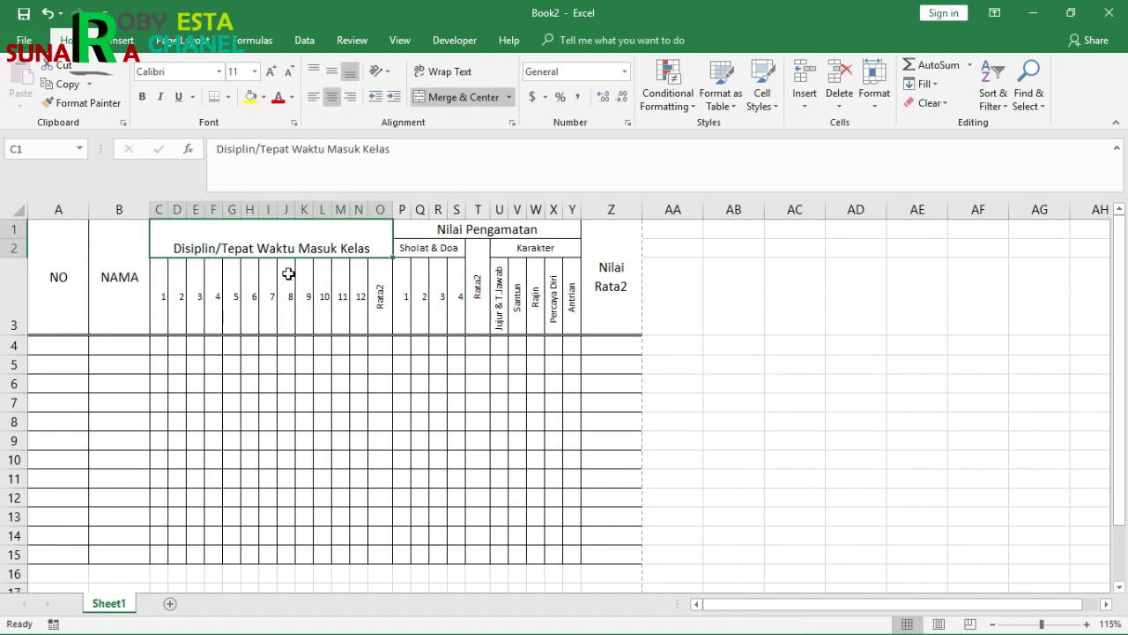
left_click(332, 71)
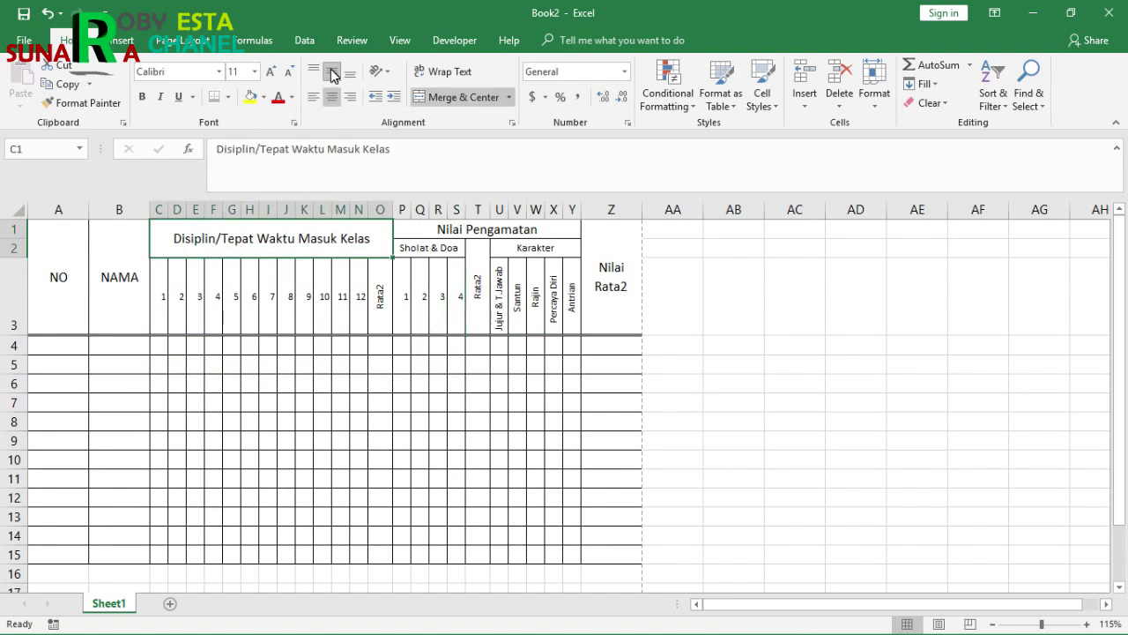
left_click(117, 301)
left_click(305, 405)
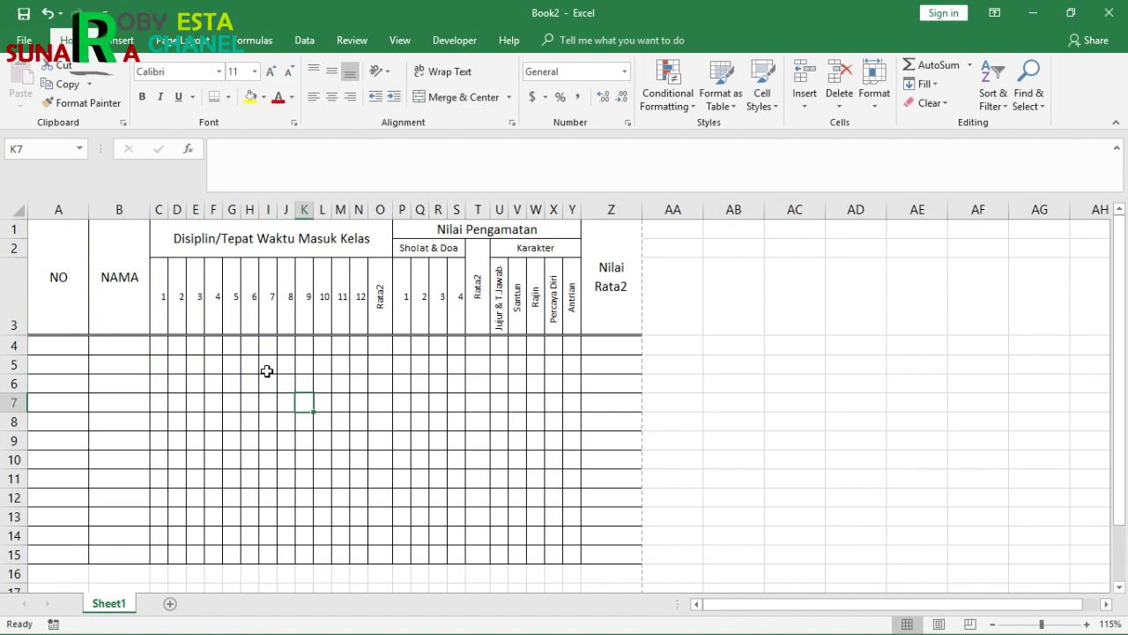
Copy the bordered table range A1:Z15 and switch to the blank Word document.
left_click(51, 235)
left_click_drag(50, 235, 627, 557)
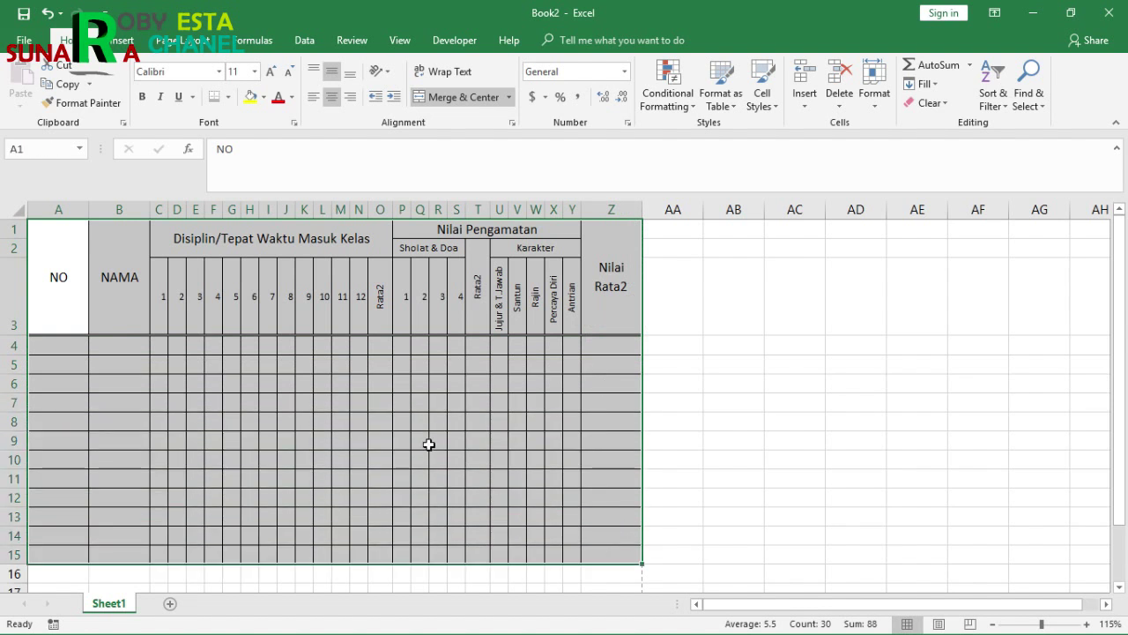
right_click(419, 428)
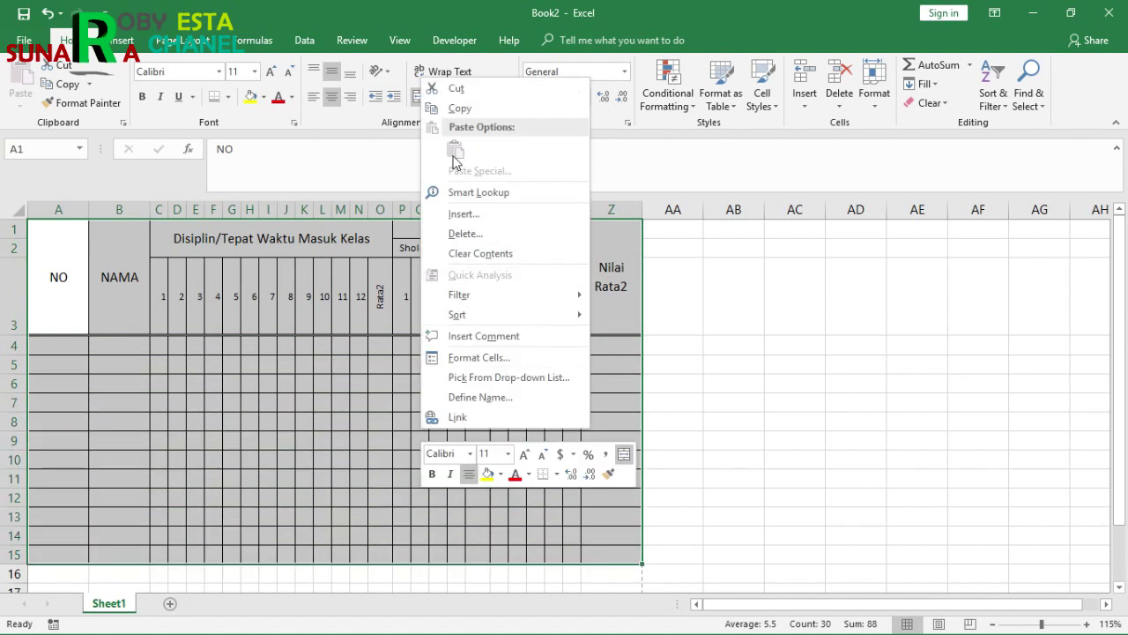
left_click(459, 110)
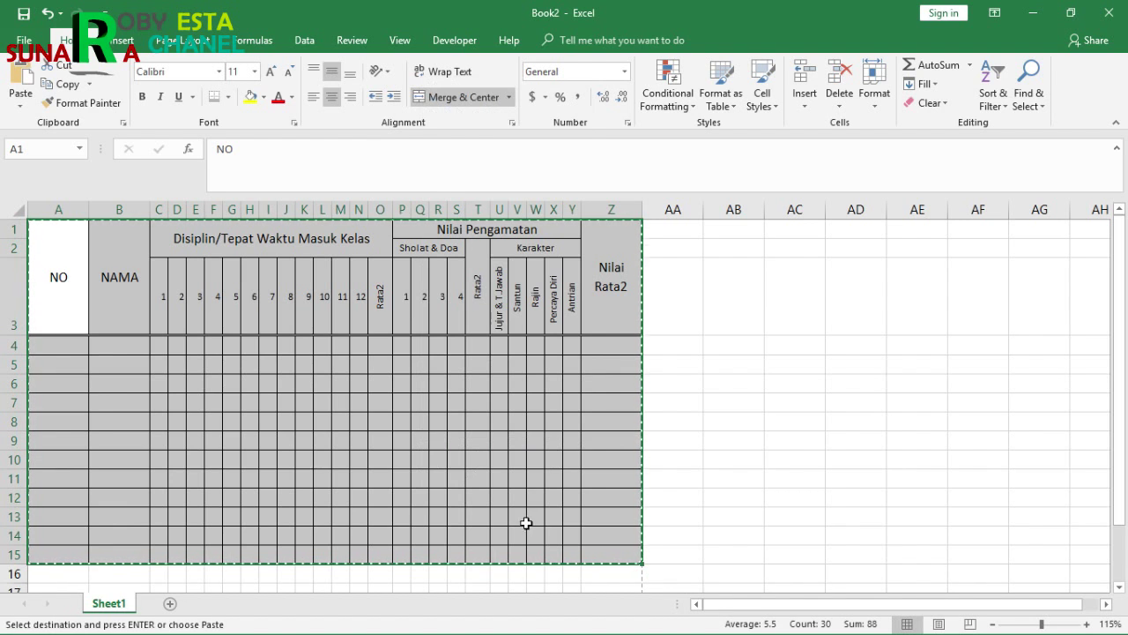
key("alt+Tab")
Paste the table into the document with source formatting kept, and move it down and left to fit the page below an empty line.
left_click(335, 346)
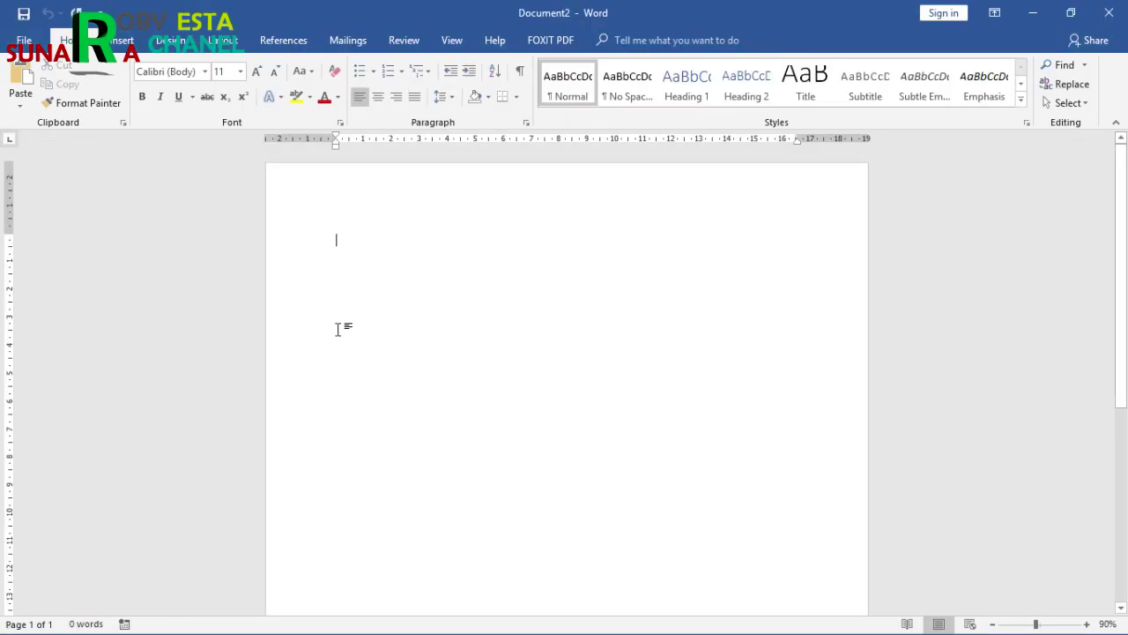
right_click(357, 236)
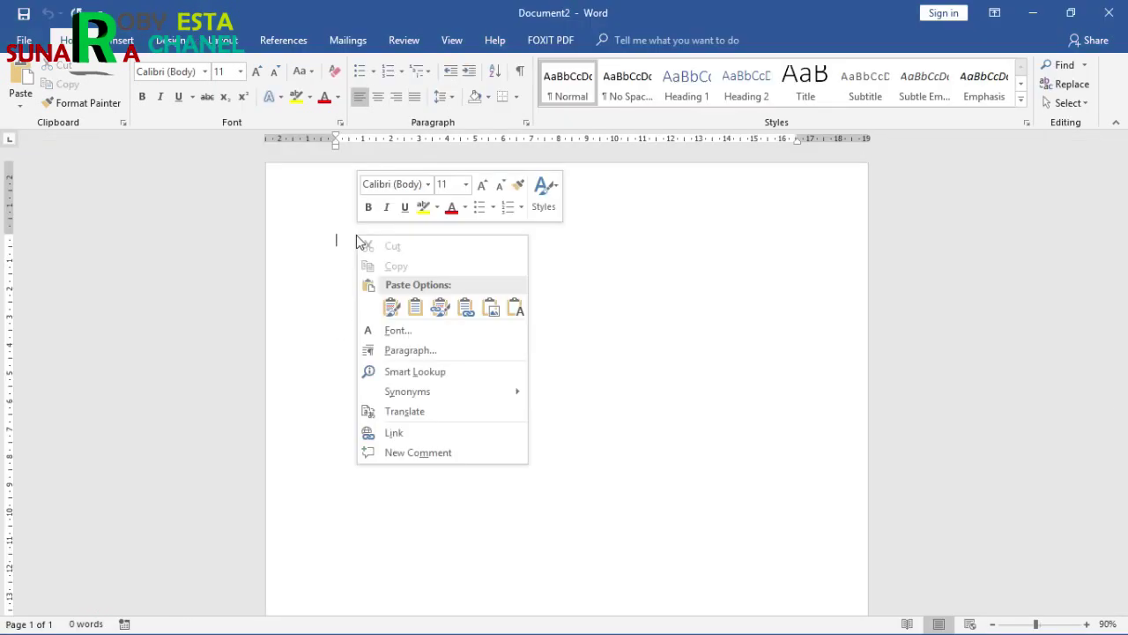
left_click(391, 309)
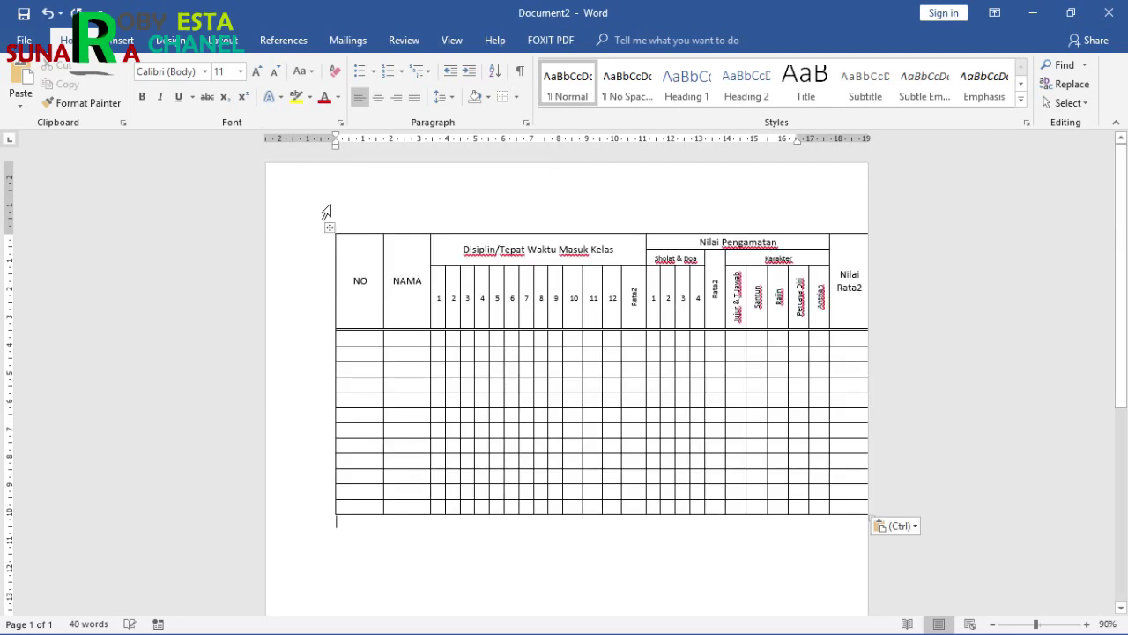
left_click_drag(329, 229, 295, 283)
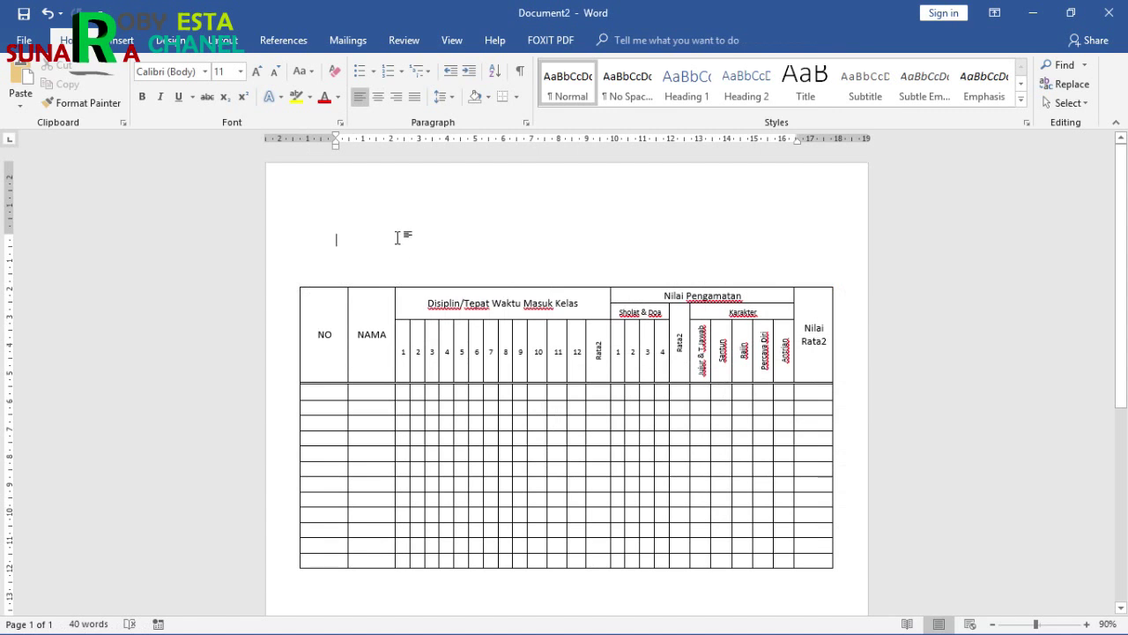
Check the form's title in Photos, return to Word and enter KEMENTRIAN AGAMA above the table.
key("alt+Tab")
key("alt+Tab")
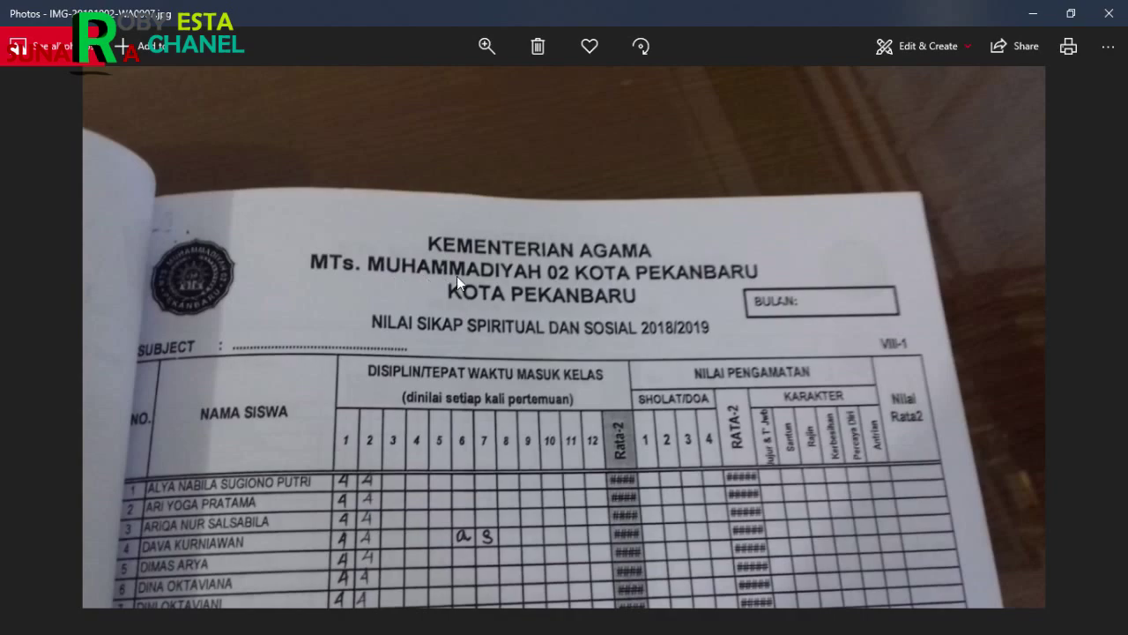
key("alt+Tab")
type("KEMENTRIAN AGAMA")
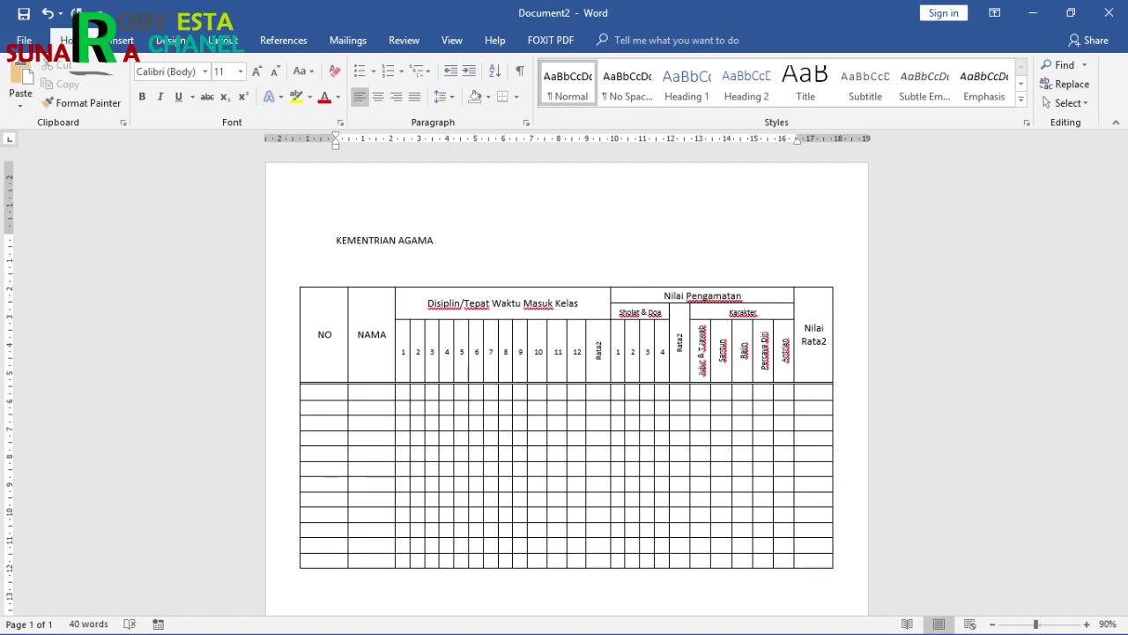
Add a second title line reading MTs. MUHAMADIYAH 02 KOTA PEKANBARU, consulting the photographed form in Photos.
key("alt+Tab")
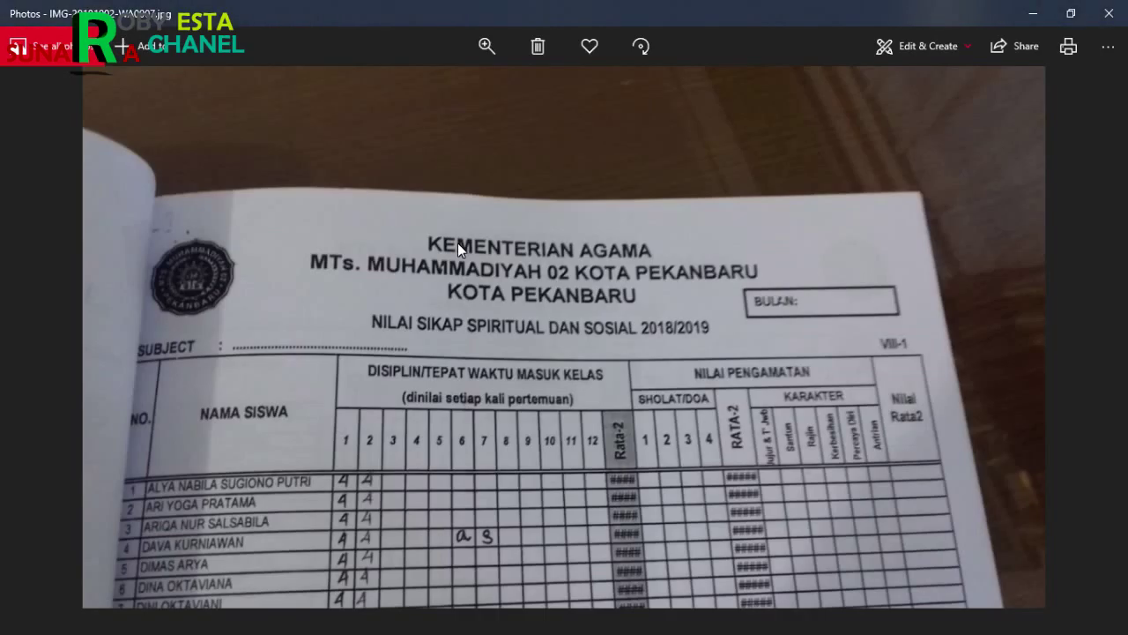
key("alt+Tab")
key("Return")
type("MTs. MUHAMADIYAH")
key("alt+Tab")
key("alt+Tab")
type("02 KOTA EKANBARU")
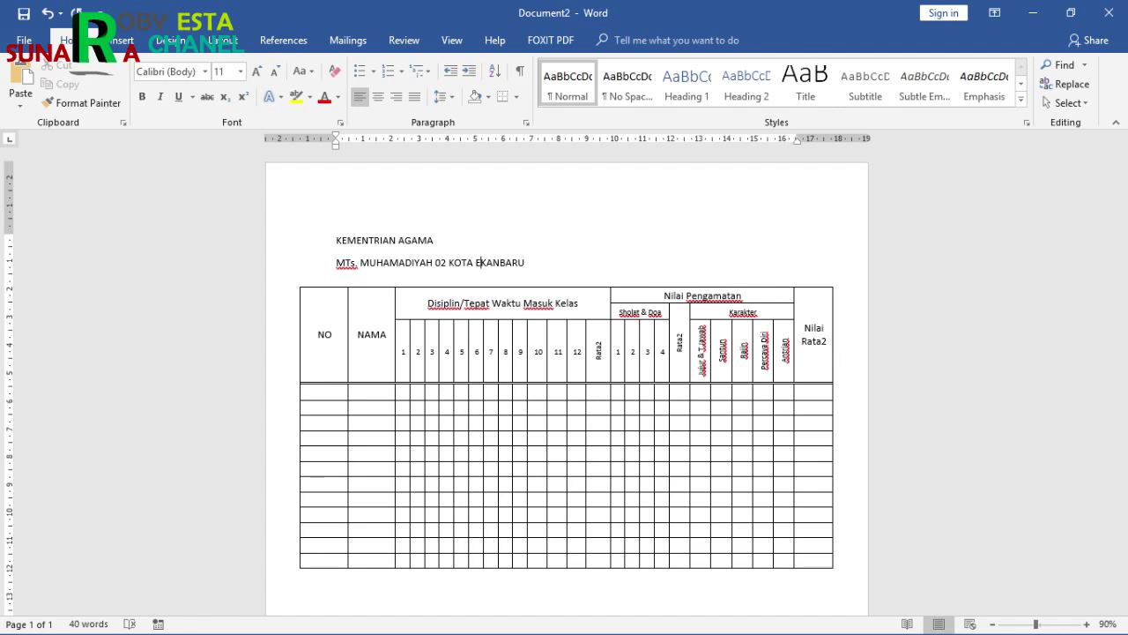
type("P")
Check the photographed form in Photos, return to Word, move the table further down and add a third title line reading KOTA PEKANBARU.
key("alt+Tab")
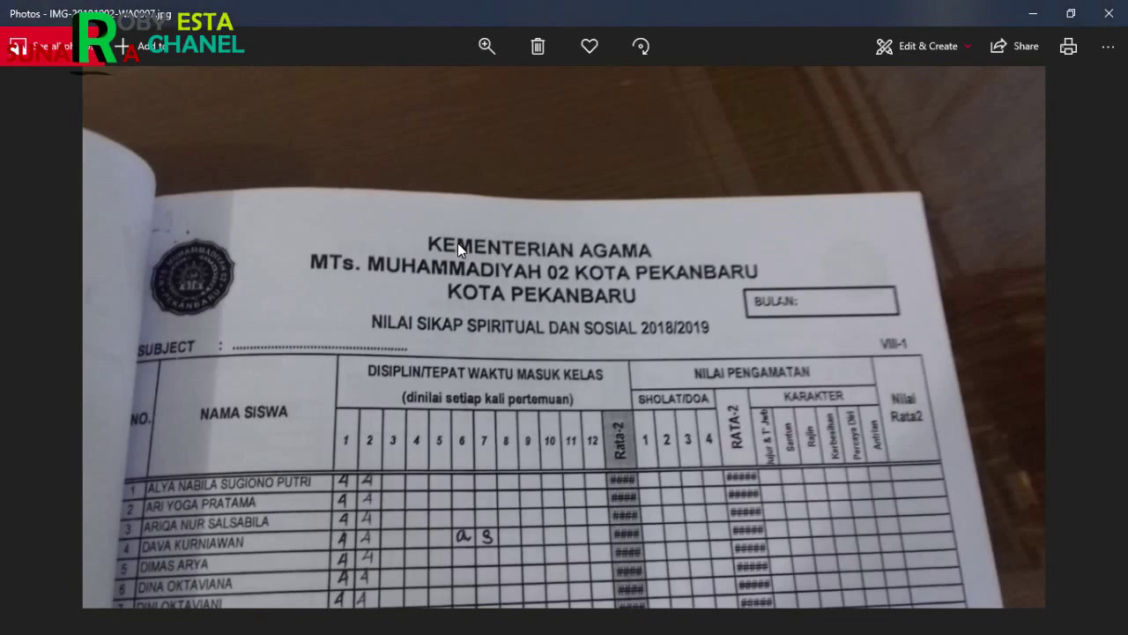
key("alt+Tab")
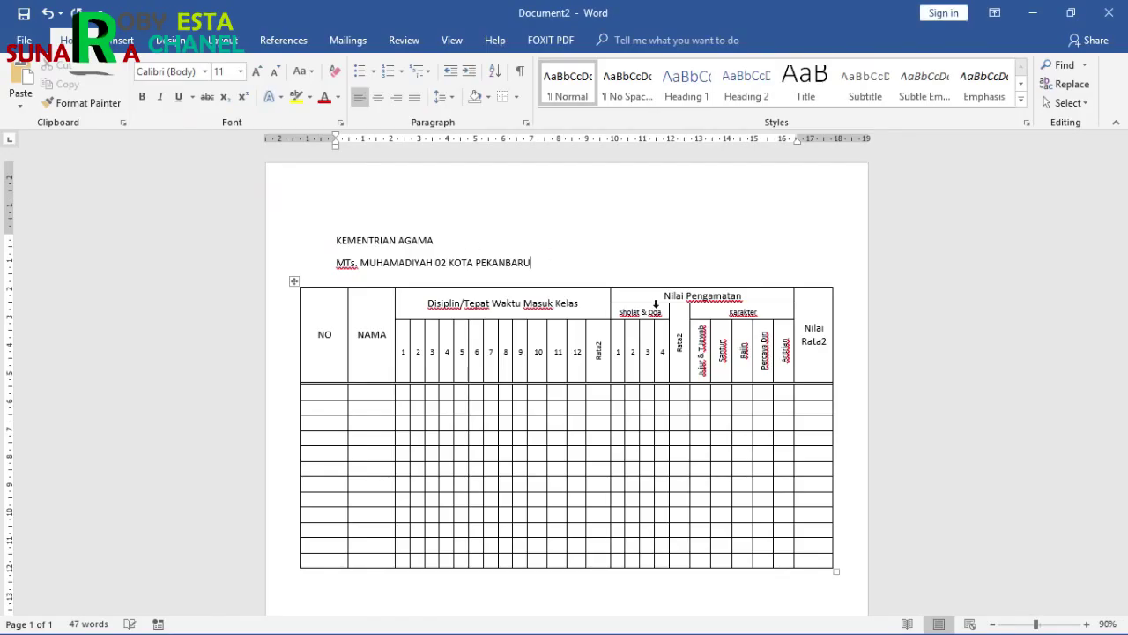
left_click(292, 283)
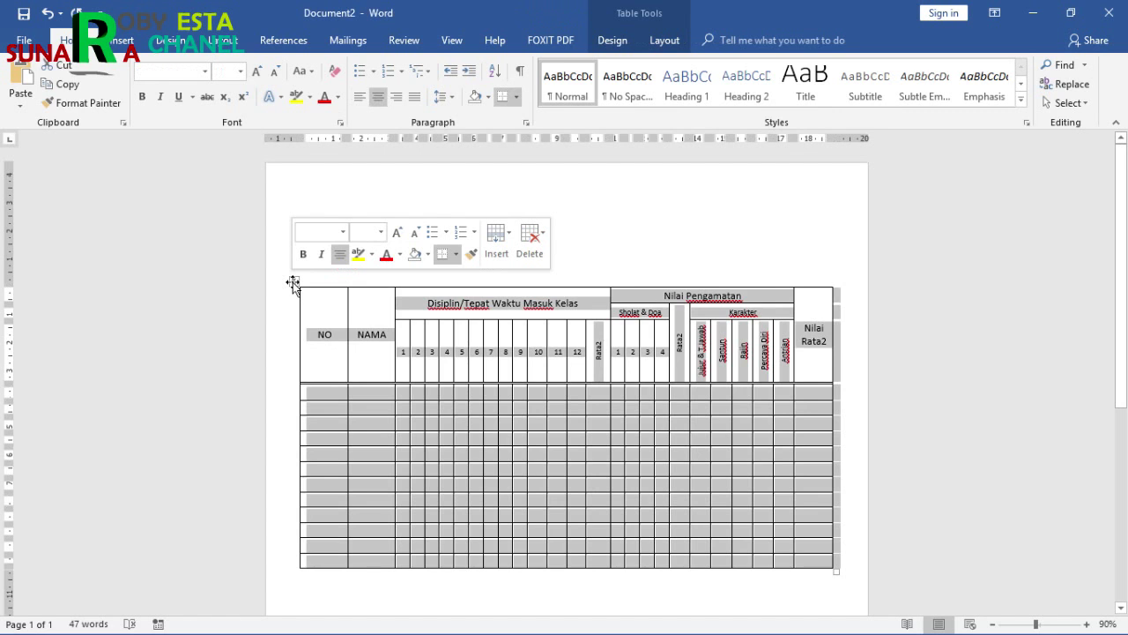
left_click_drag(293, 283, 291, 319)
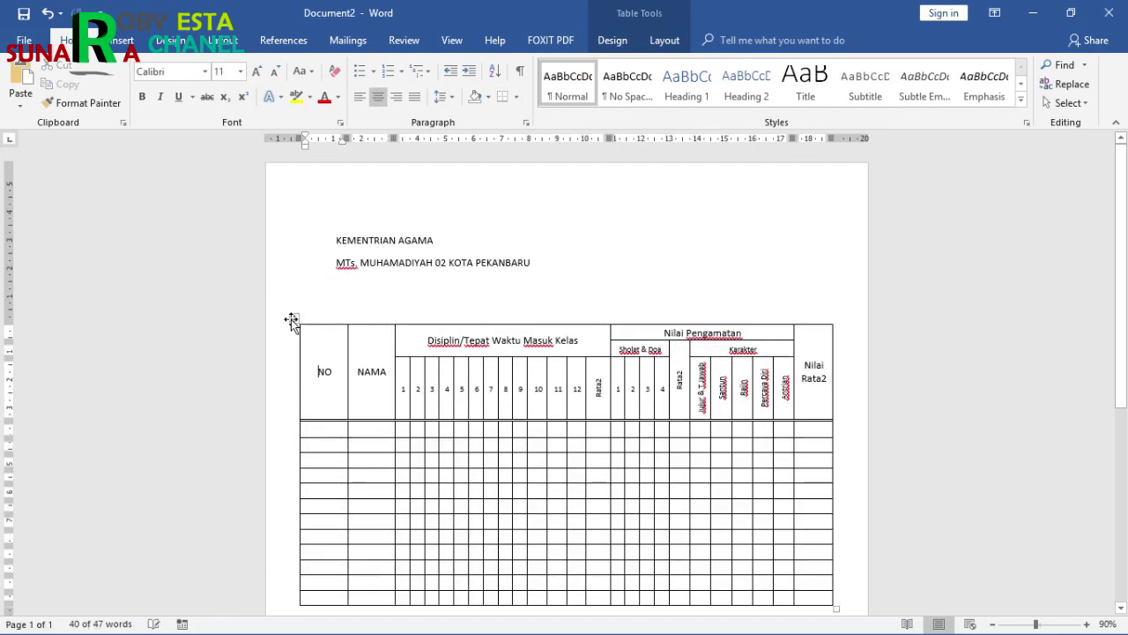
left_click(422, 283)
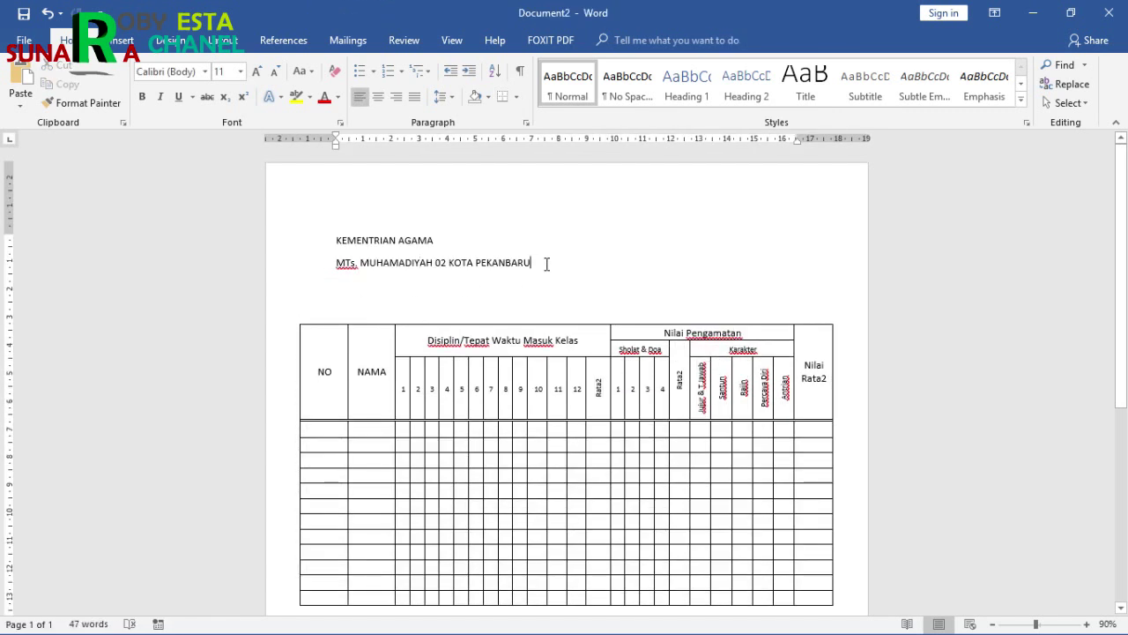
type("KOTA PEKANBARU")
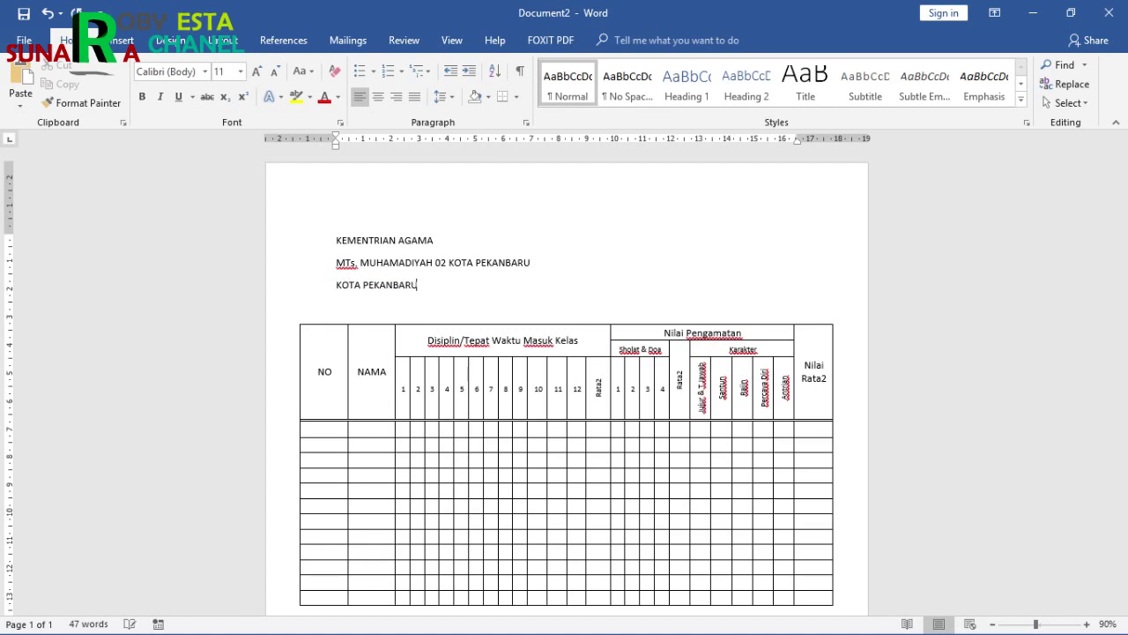
Begin a fourth title line with NILAI SIKAP SPRITUAL, consulting the photographed form in Photos.
key("alt+Tab")
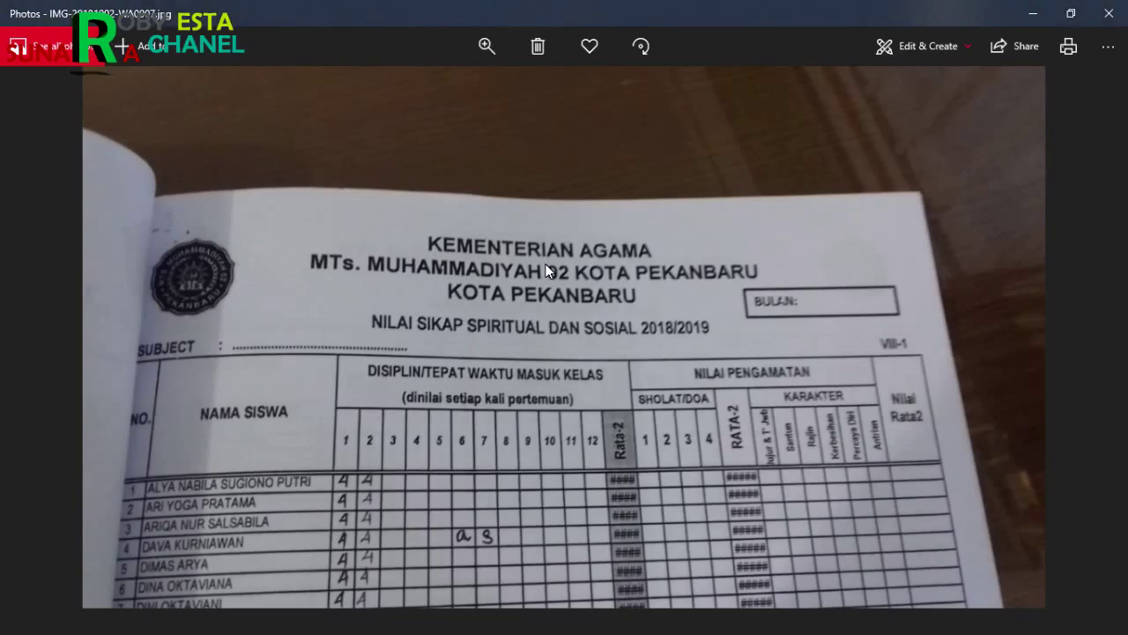
key("alt+Tab")
type("NILAI SIKAP")
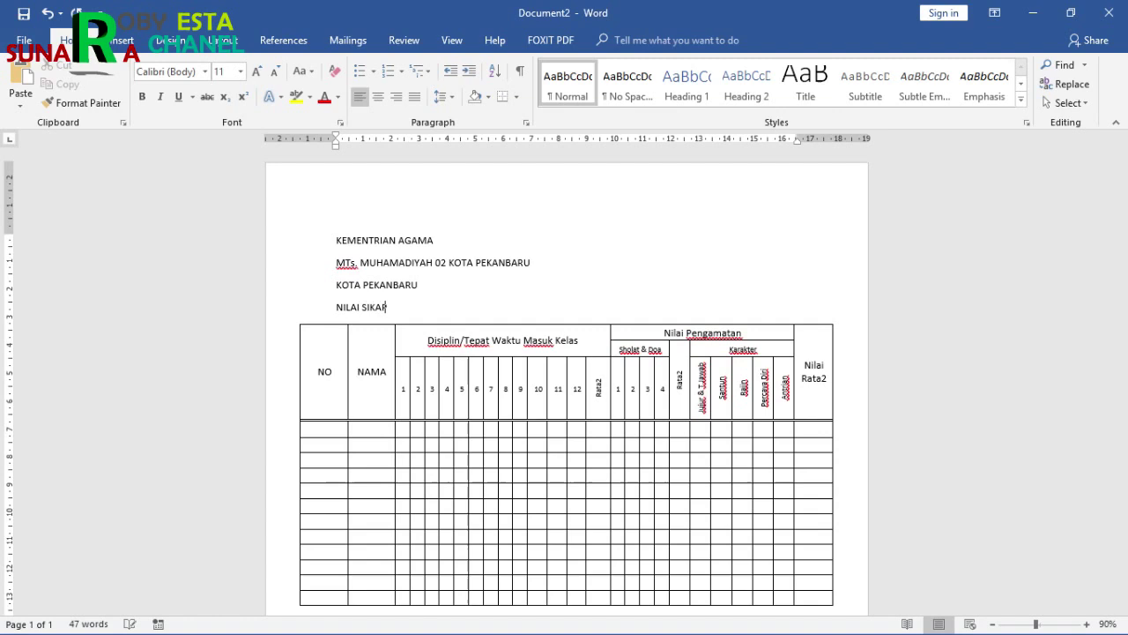
key("alt+Tab")
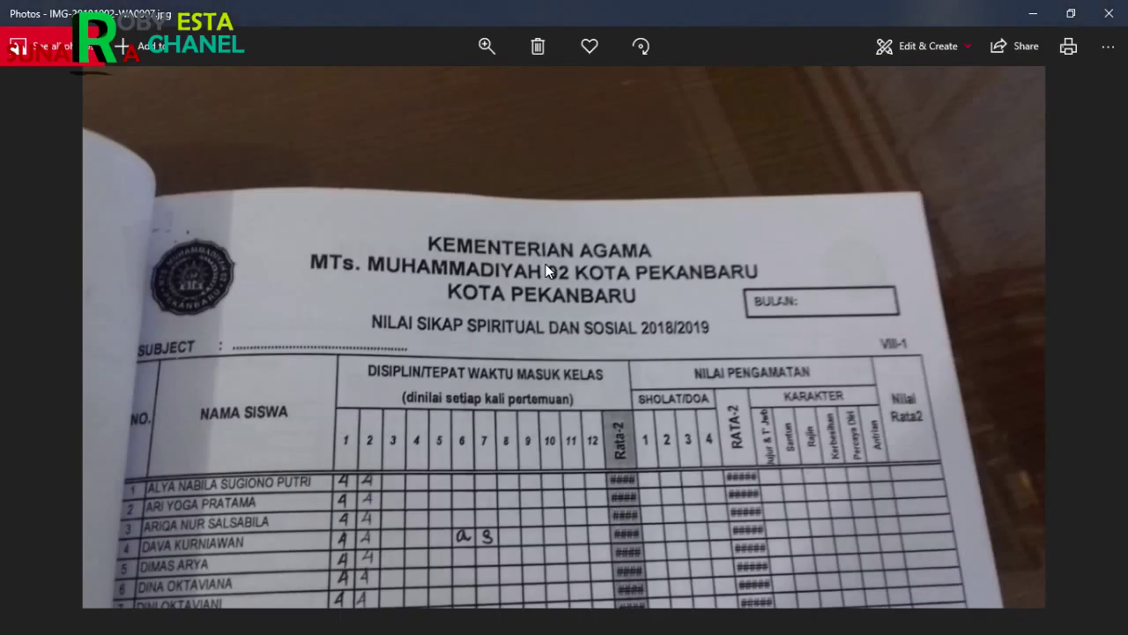
key("alt+Tab")
type("SPR")
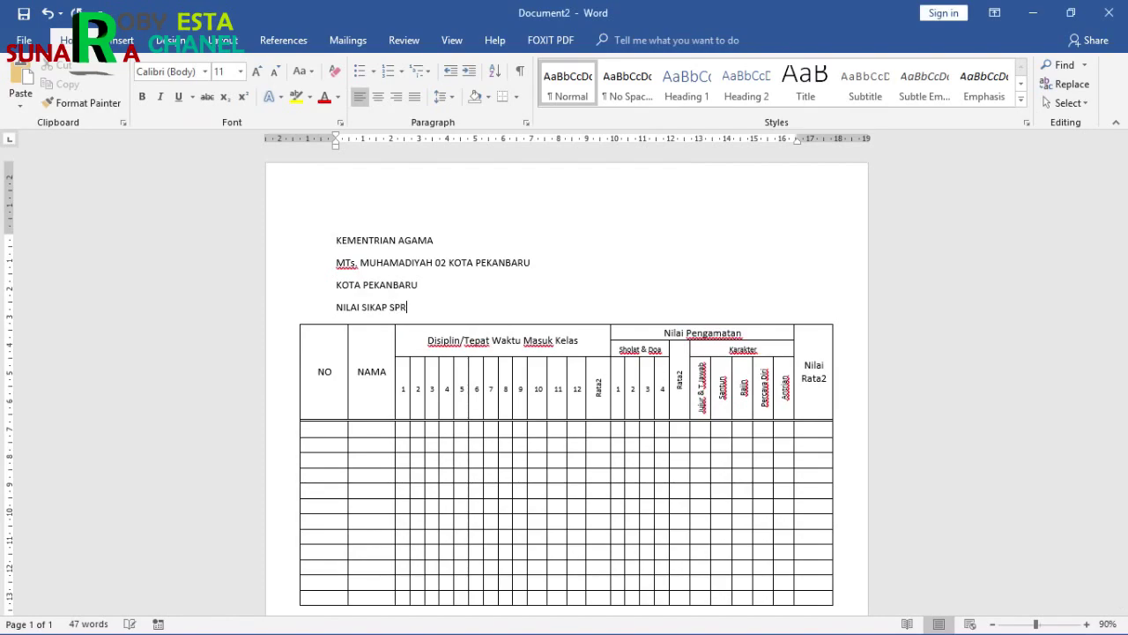
type("ITUAL")
Complete the fourth title line with DAN SOSIAL 2018/2019, checking it against Photos, and move the table further down the page.
key("alt+Tab")
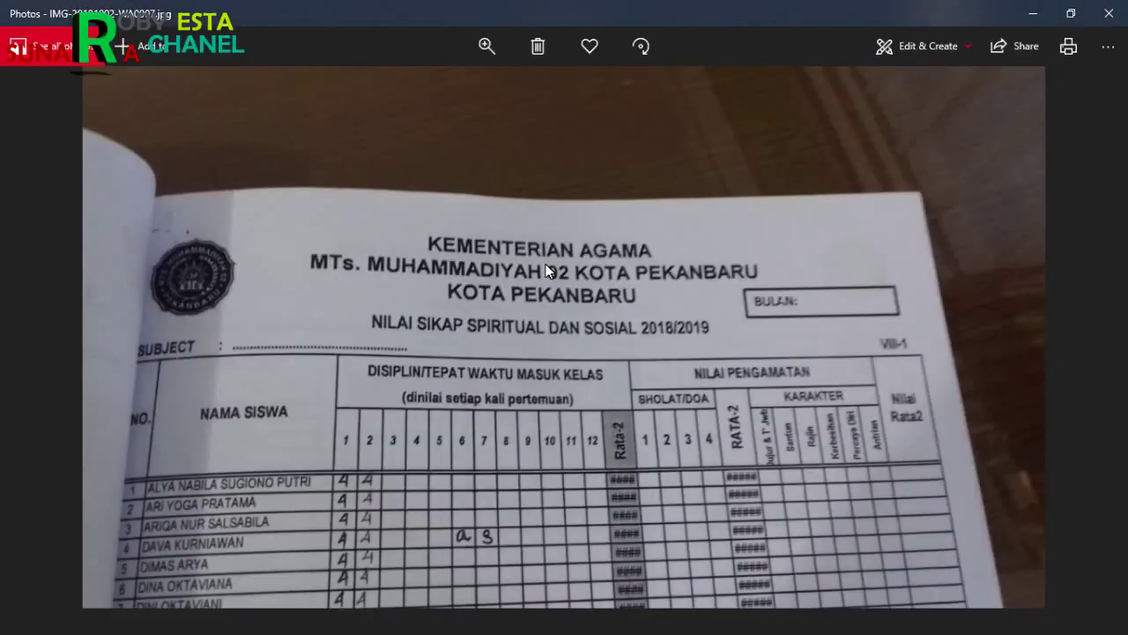
key("alt+Tab")
type("DN")
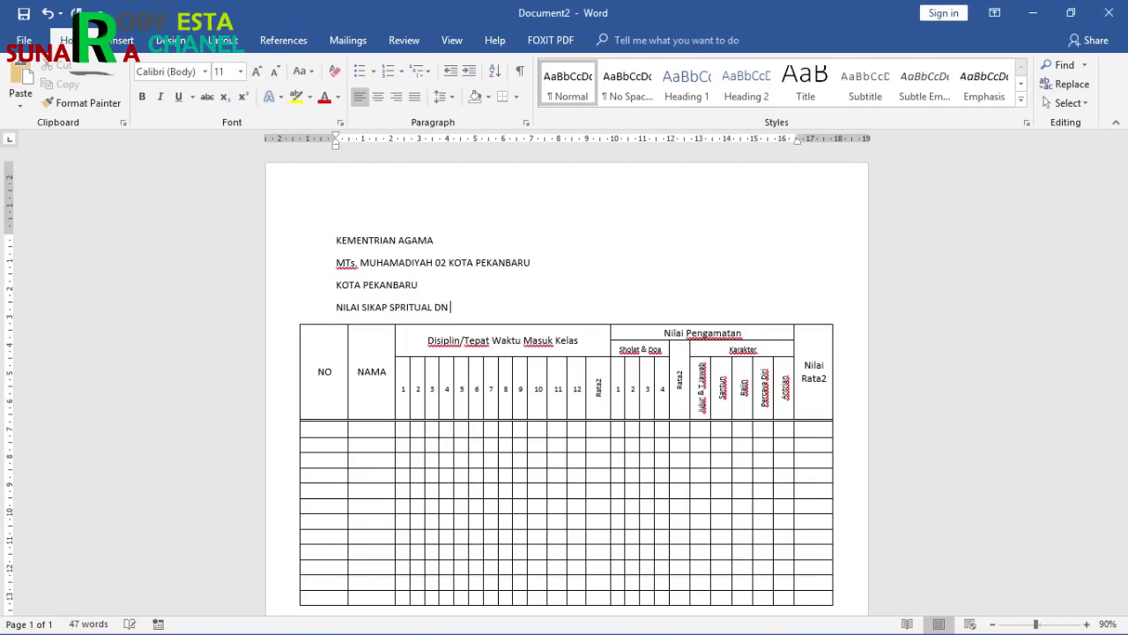
type(" SOSIAL")
key("alt+Tab")
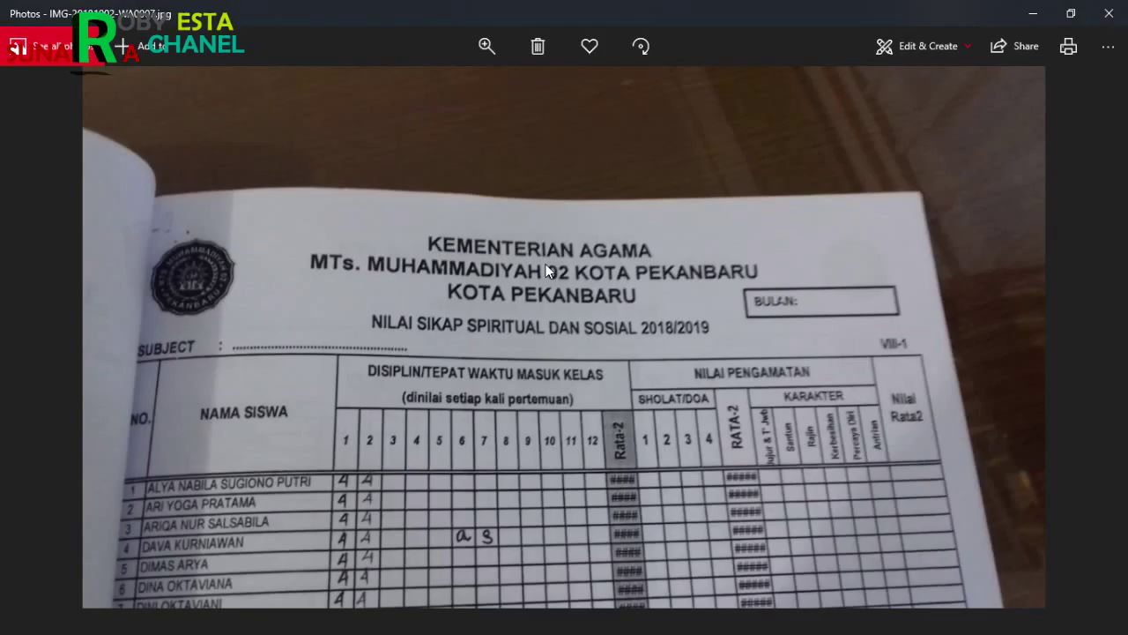
key("alt+Tab")
type("20")
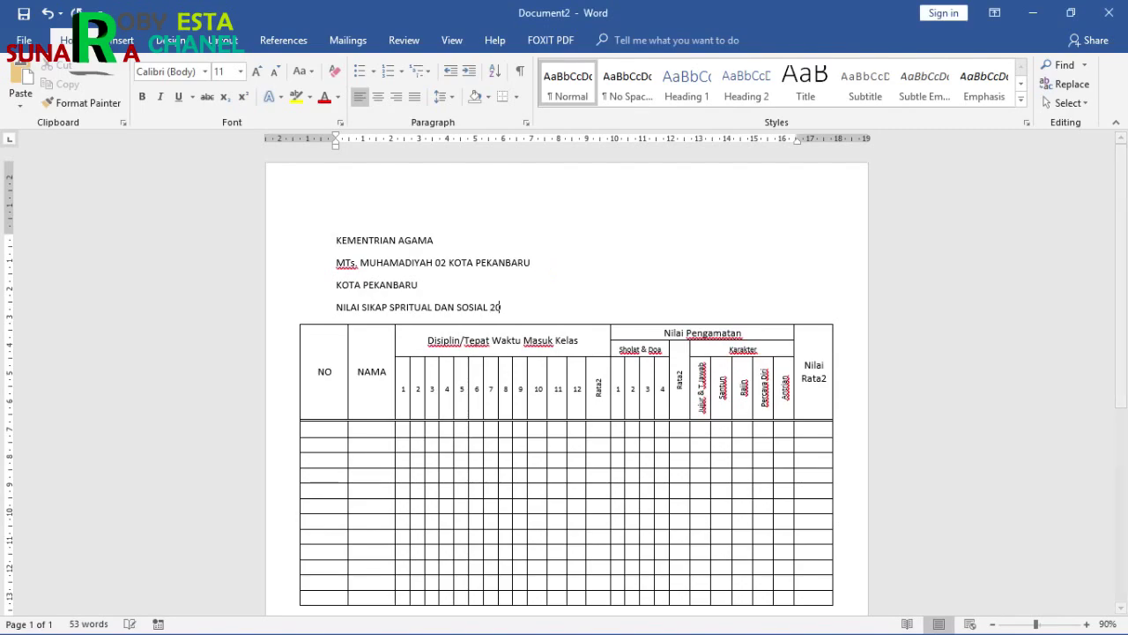
type("18/1029")
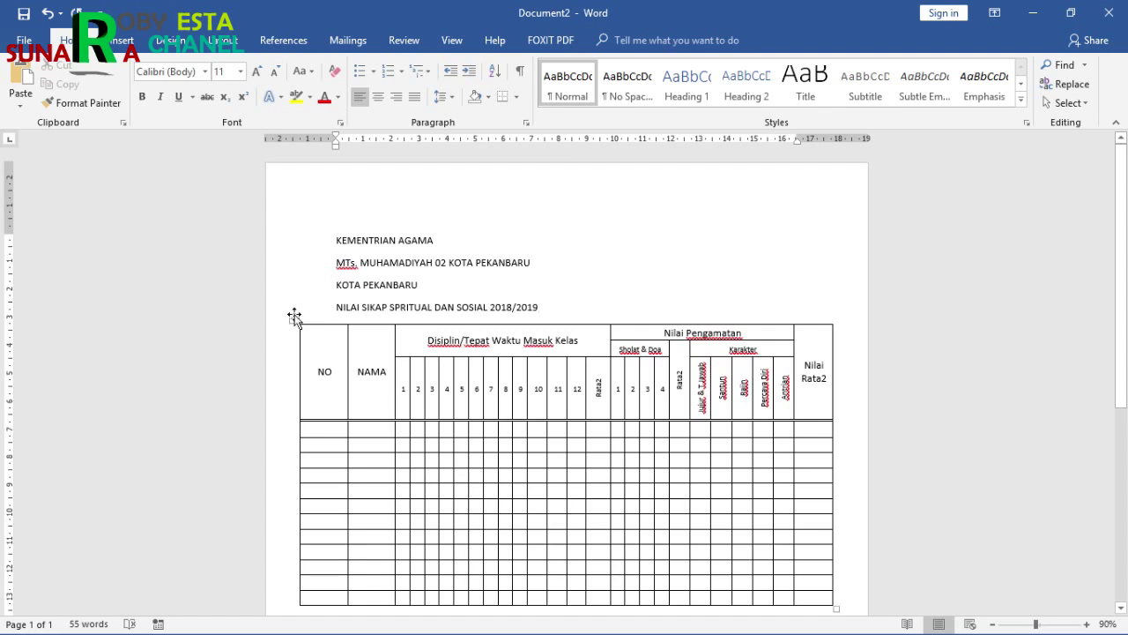
left_click_drag(294, 323, 294, 369)
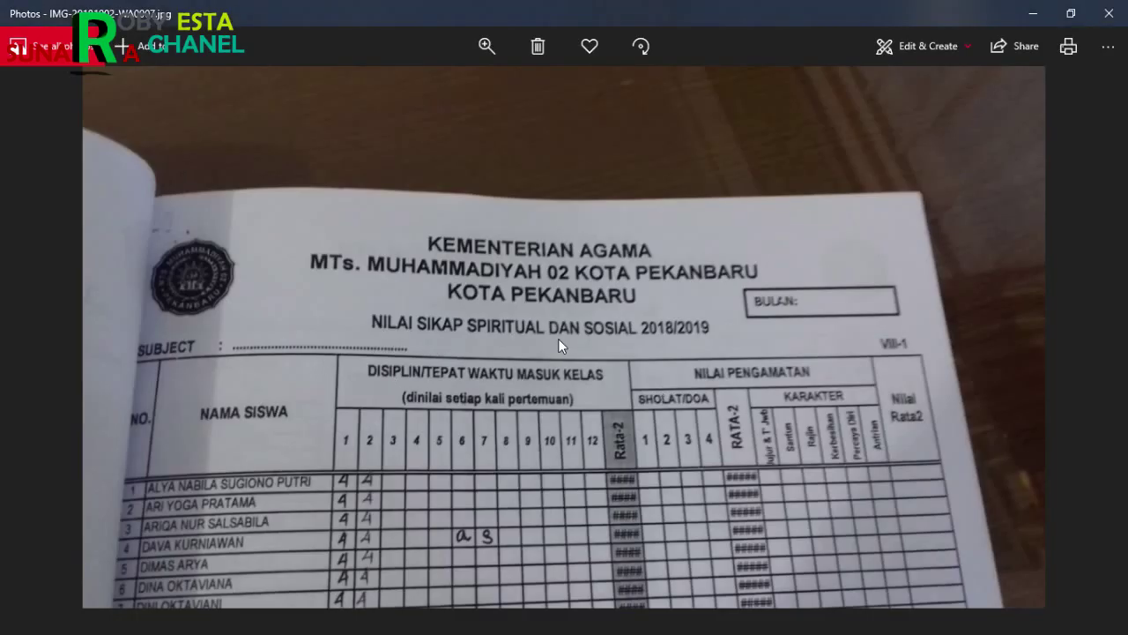
key("alt+Tab")
Format the first three title lines as centred, bold Times New Roman at size 16.
left_click_drag(336, 234, 438, 285)
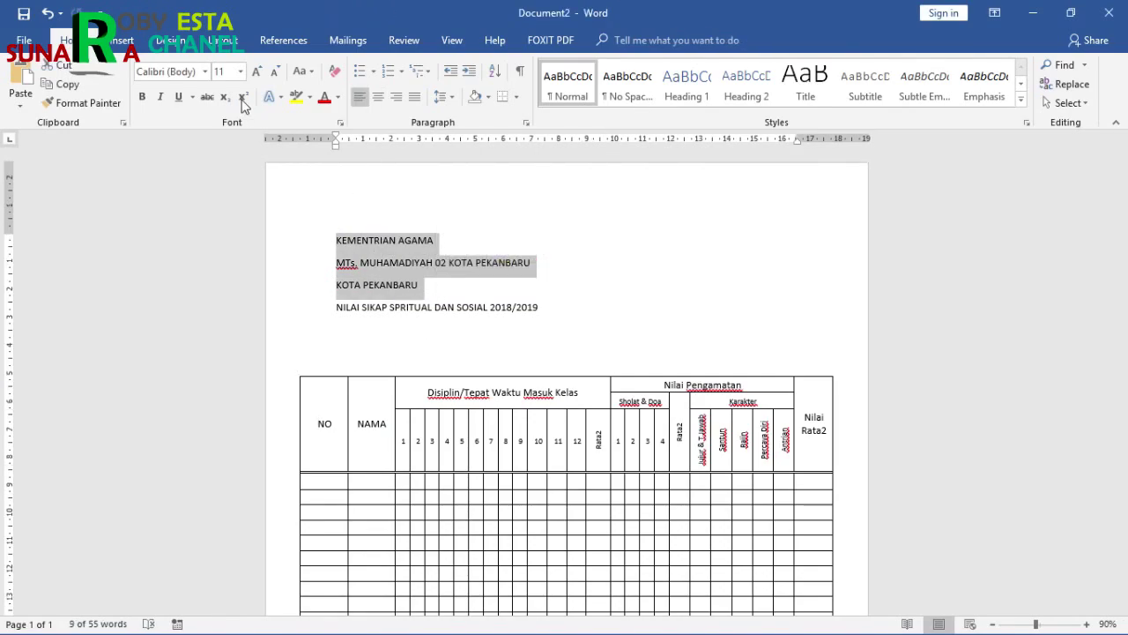
left_click(240, 71)
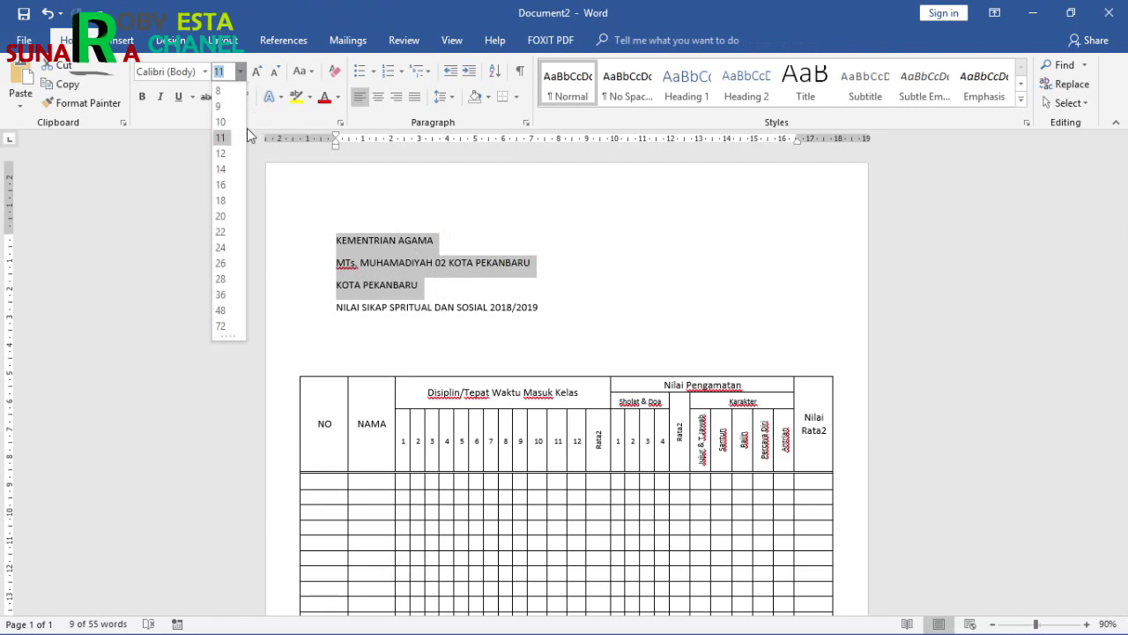
left_click(221, 184)
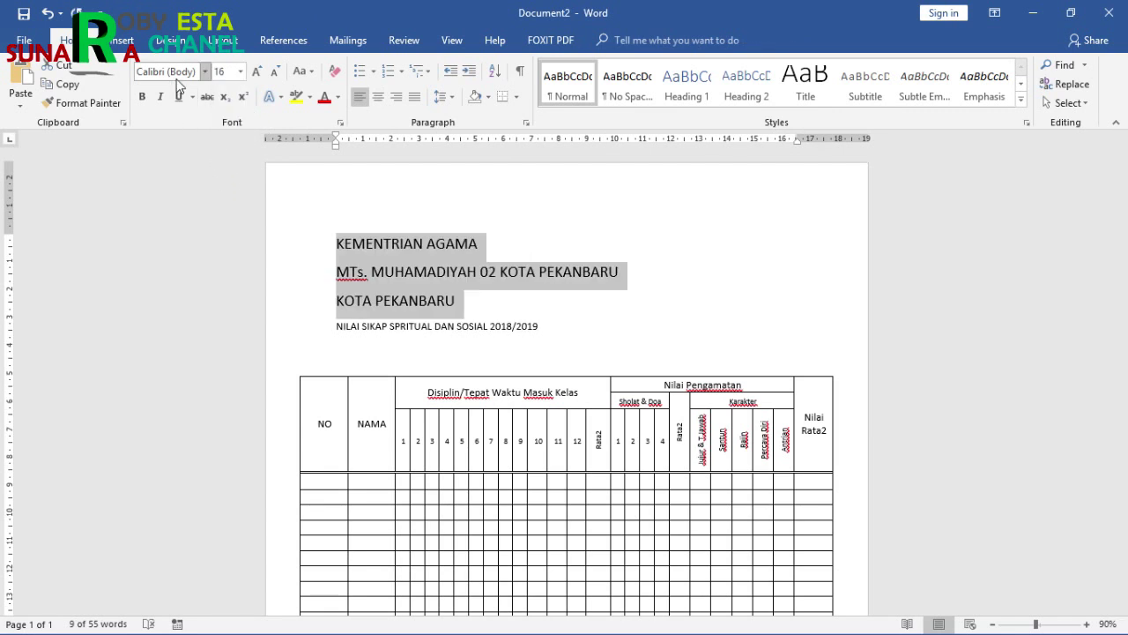
left_click(377, 97)
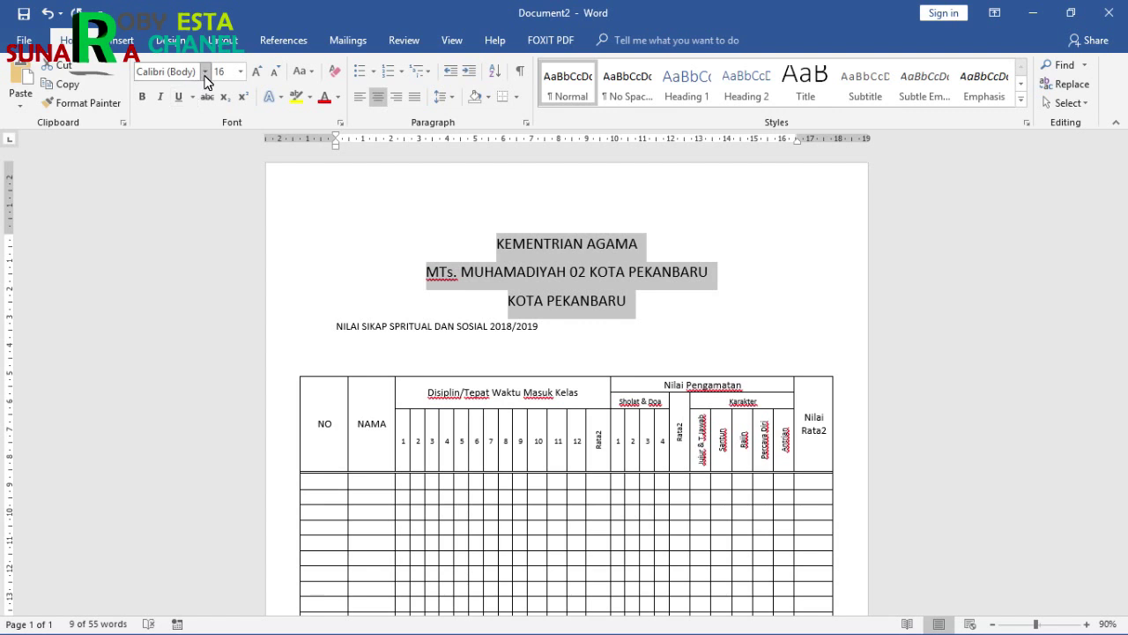
left_click(204, 72)
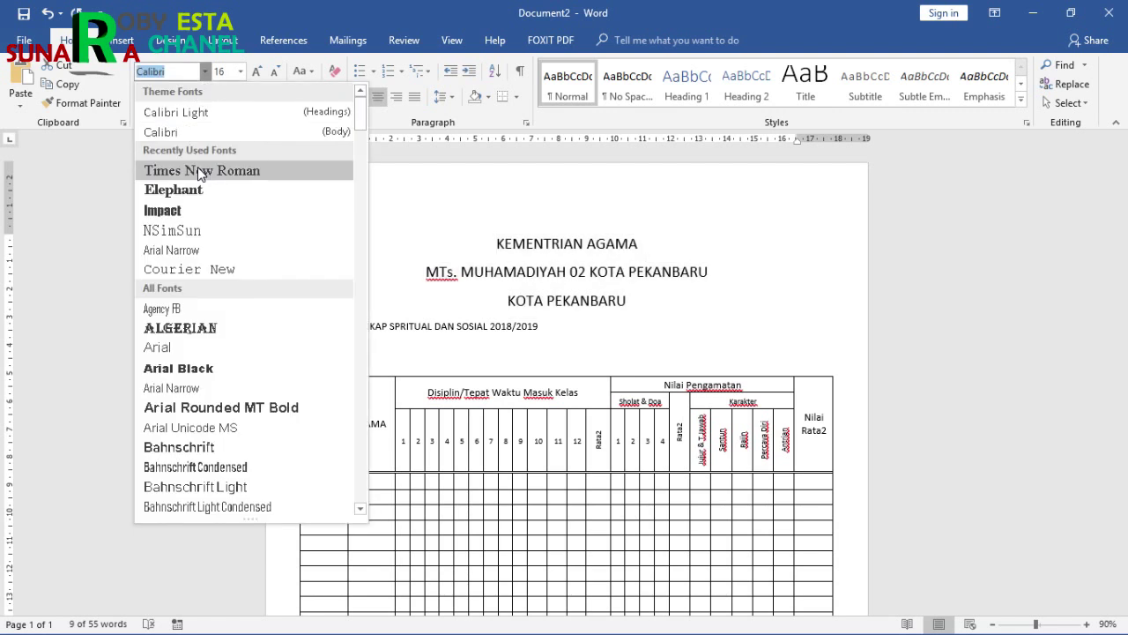
left_click(199, 170)
left_click(142, 97)
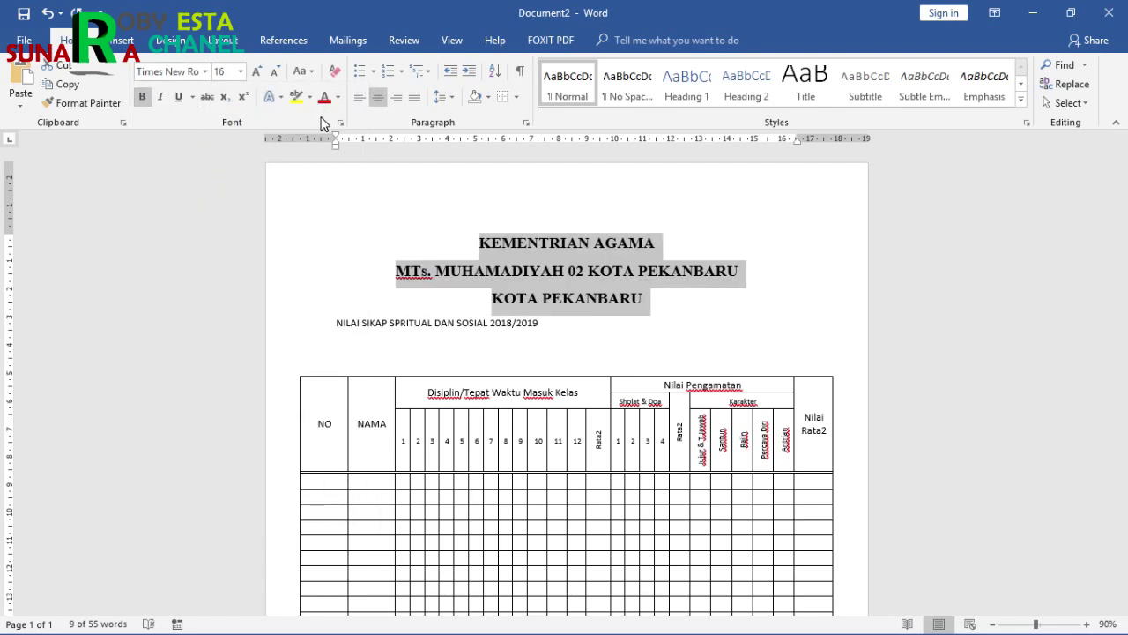
Remove the space after the first three title paragraphs and set their line spacing to 1.0.
left_click(441, 99)
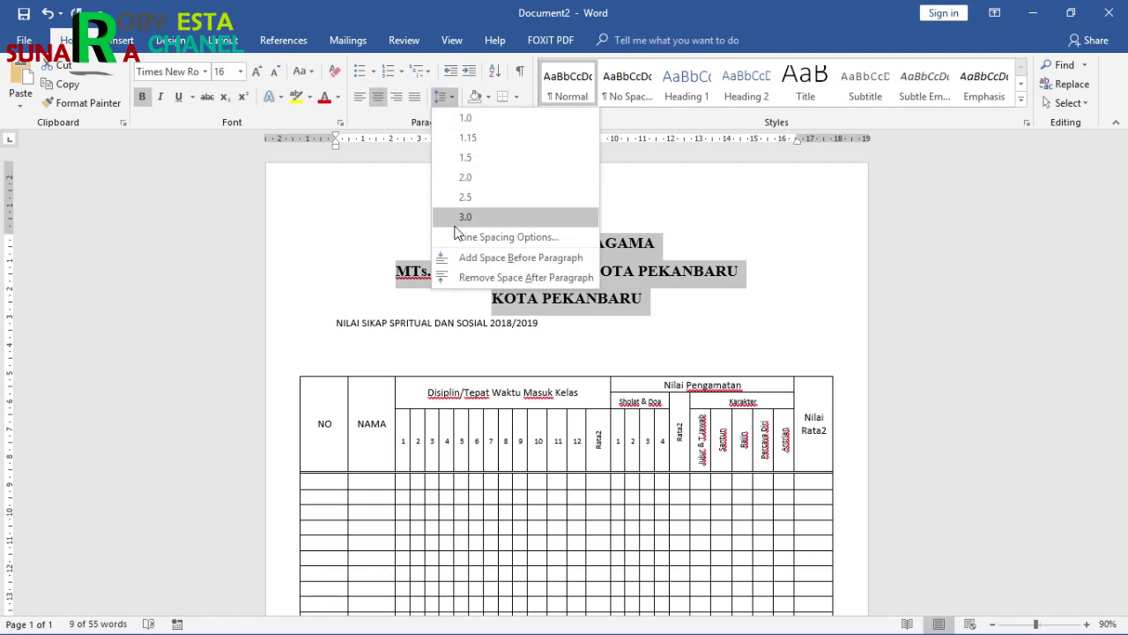
left_click(476, 277)
left_click(442, 98)
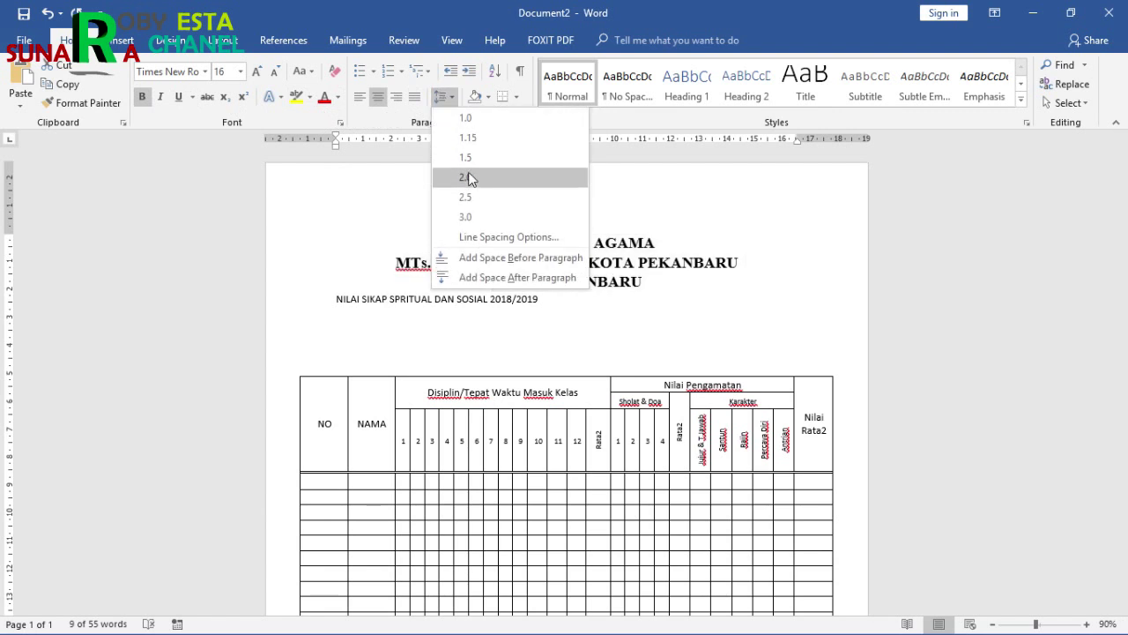
left_click(465, 116)
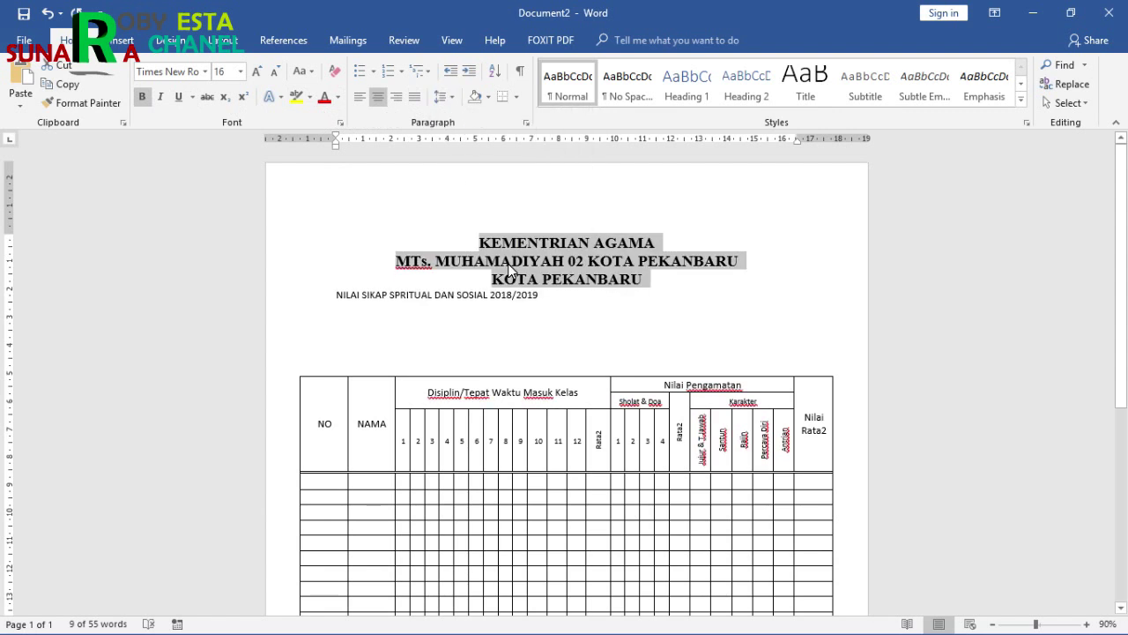
Centre the NILAI SIKAP SPRITUAL DAN SOSIAL 2018/2019 line and set its font to Times New Roman.
left_click_drag(335, 294, 546, 299)
left_click(378, 101)
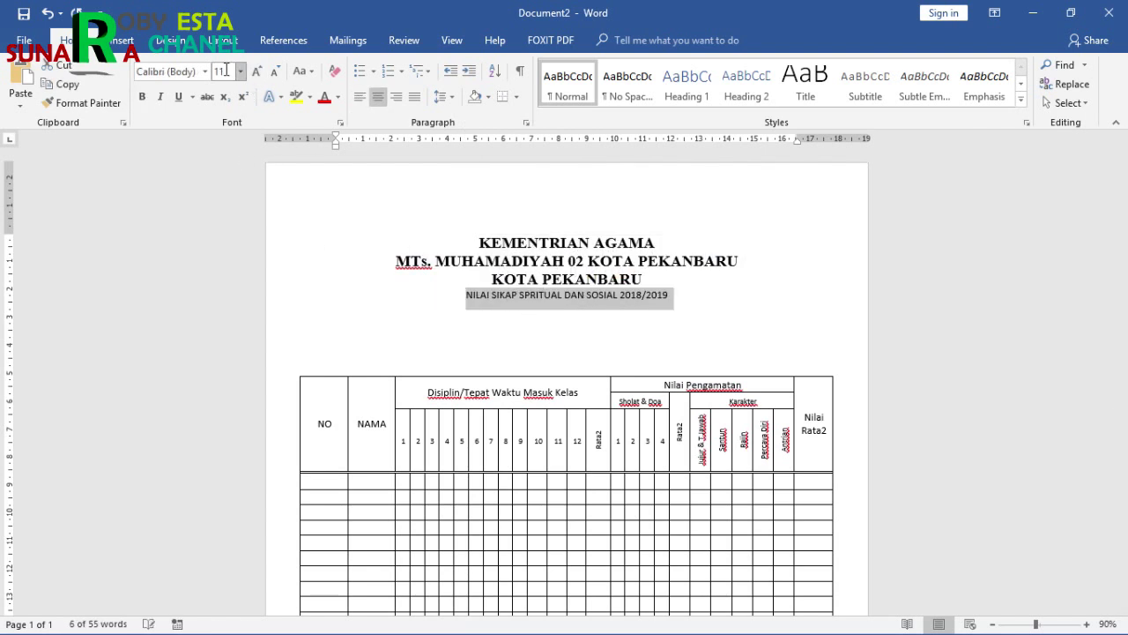
left_click(204, 71)
left_click(202, 171)
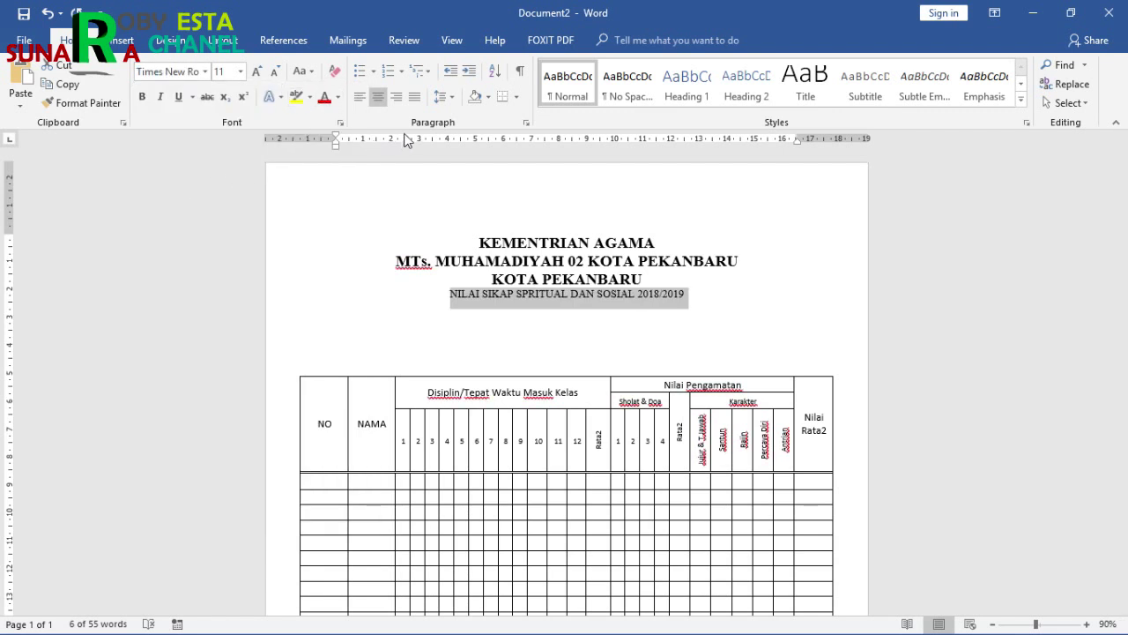
Give the fourth title line 1.5 line spacing, with space added before the paragraph and the space after it removed.
left_click(445, 97)
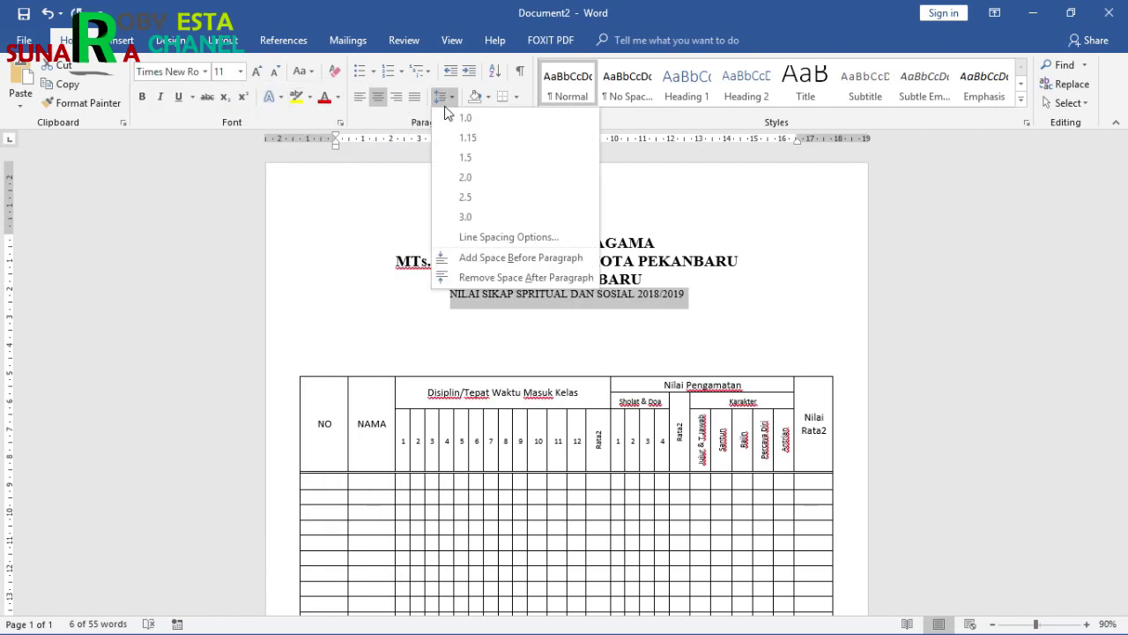
left_click(468, 156)
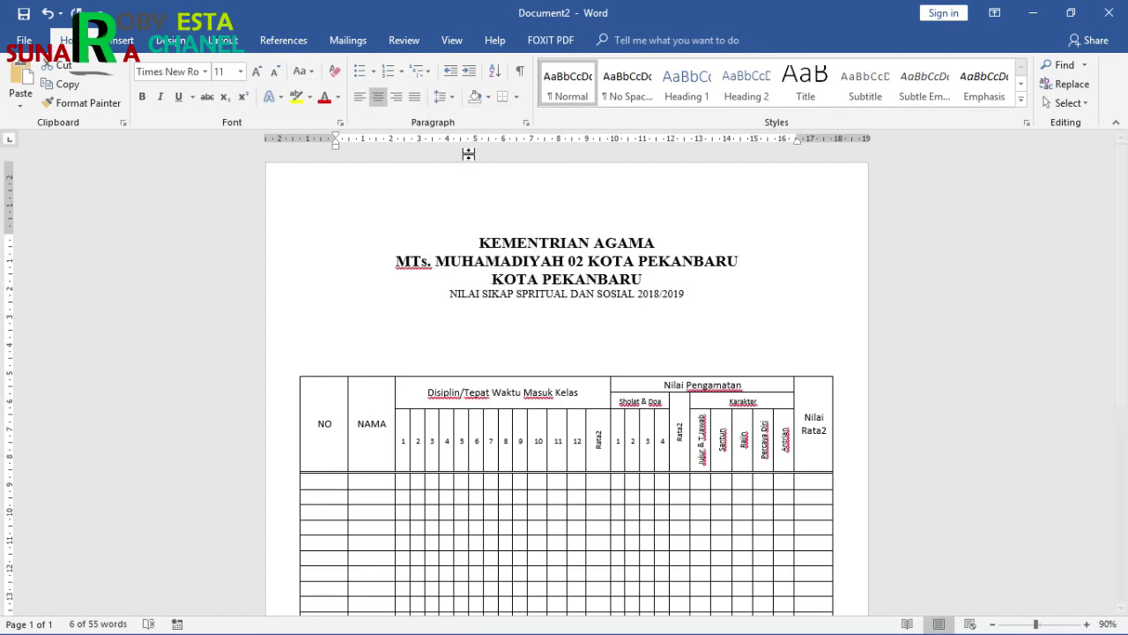
left_click(443, 99)
left_click(467, 257)
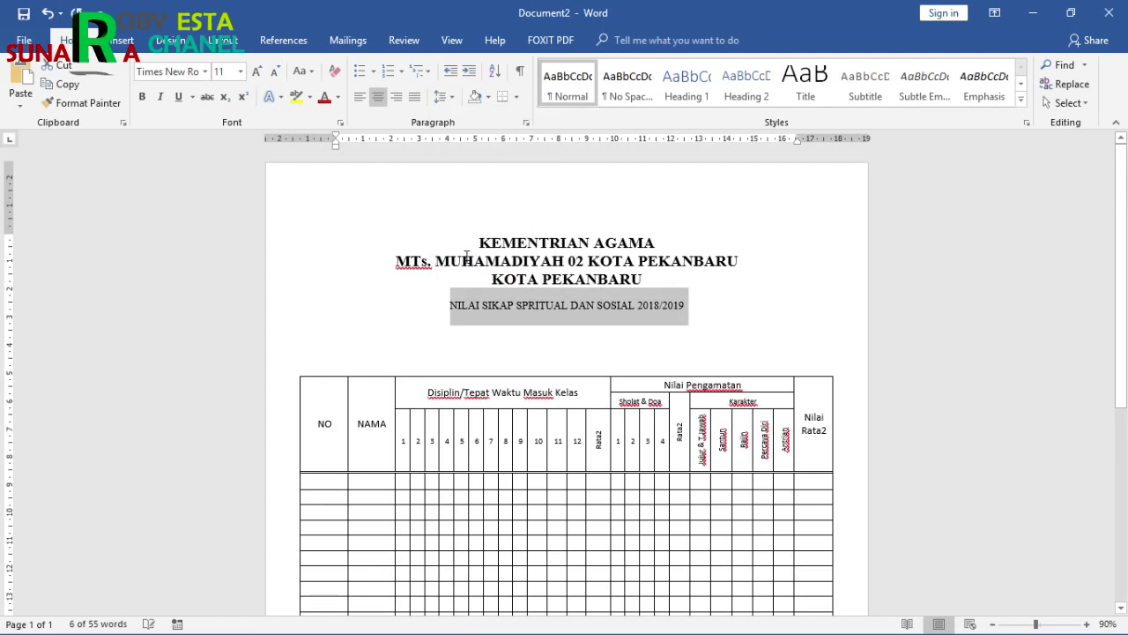
left_click(444, 96)
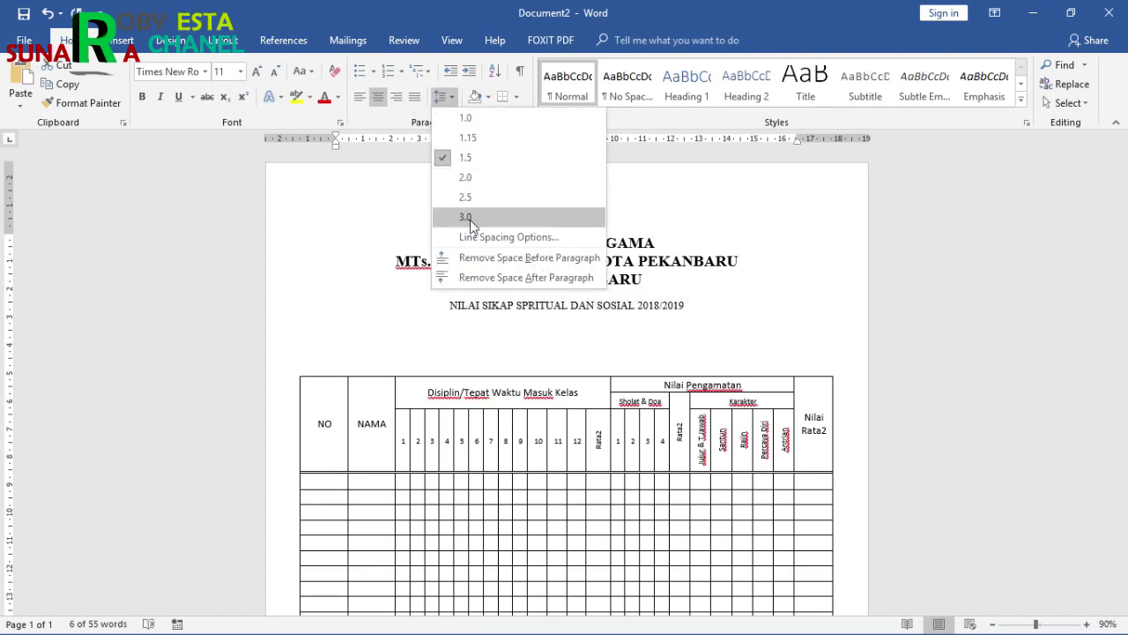
left_click(493, 276)
Add a left-aligned line reading SUBJECT : …………… below the fourth title line, following the reference photo.
left_click(550, 331)
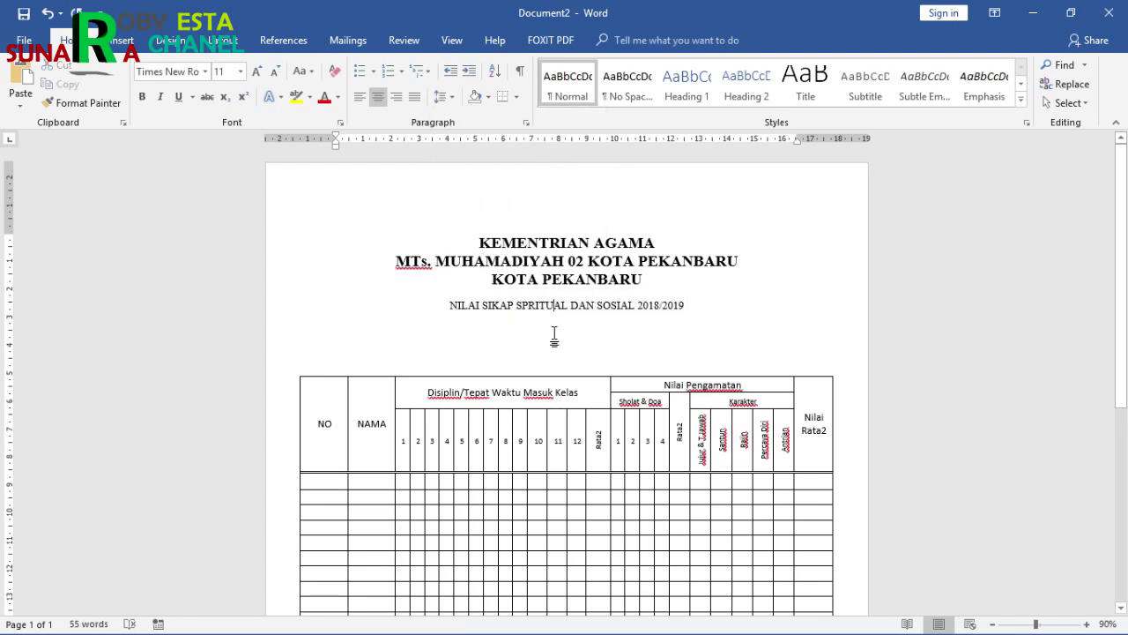
left_click(717, 312)
key("Down")
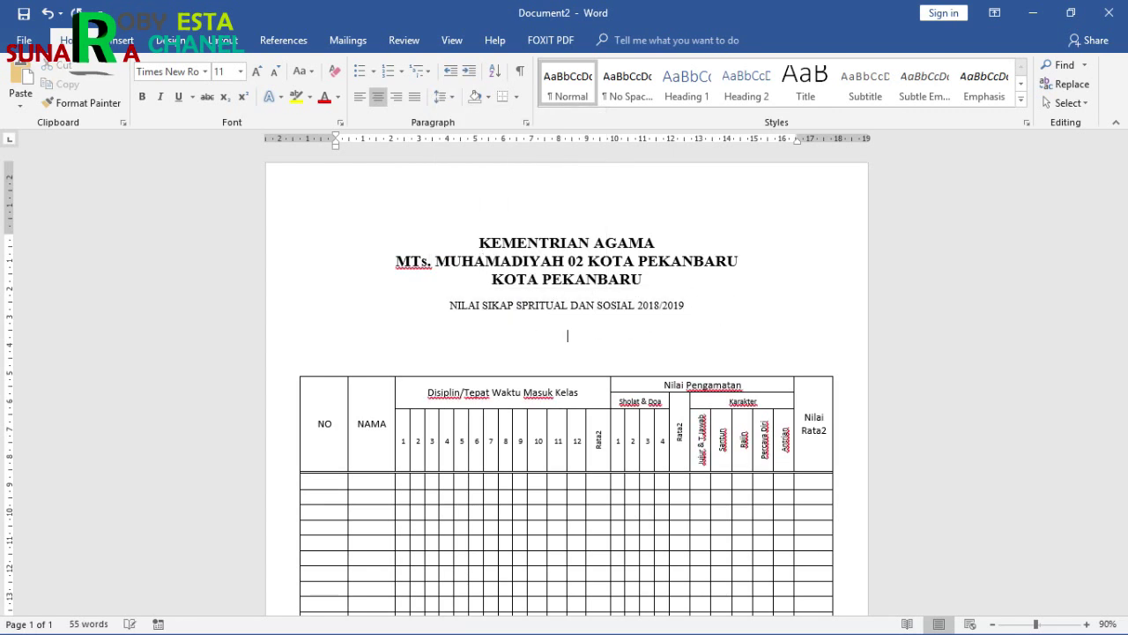
key("ctrl+l")
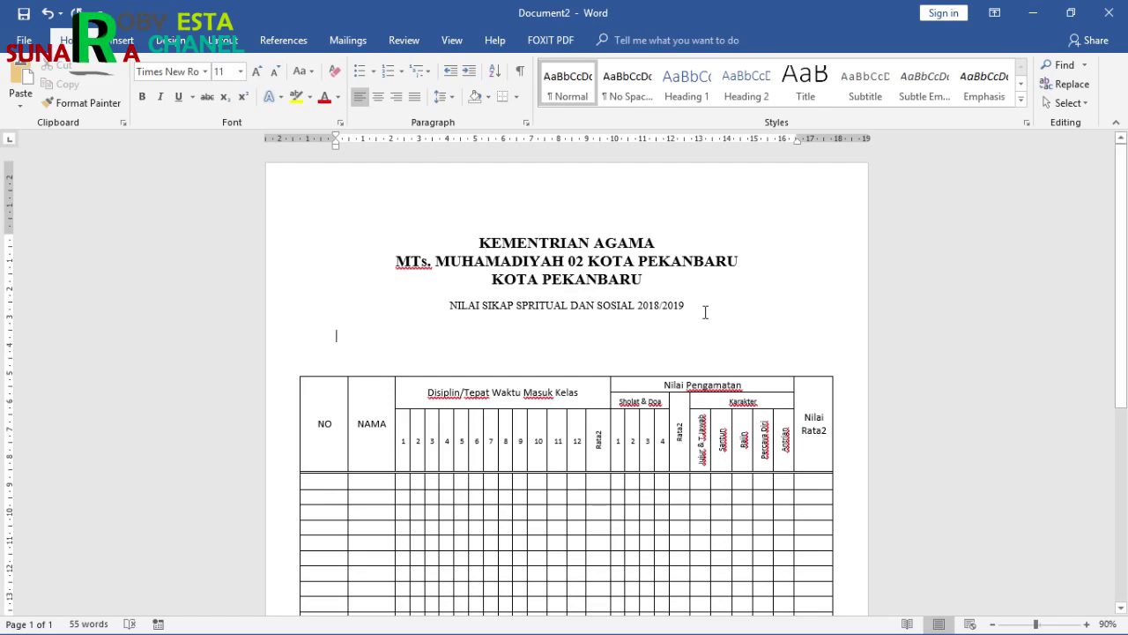
key("alt+Tab")
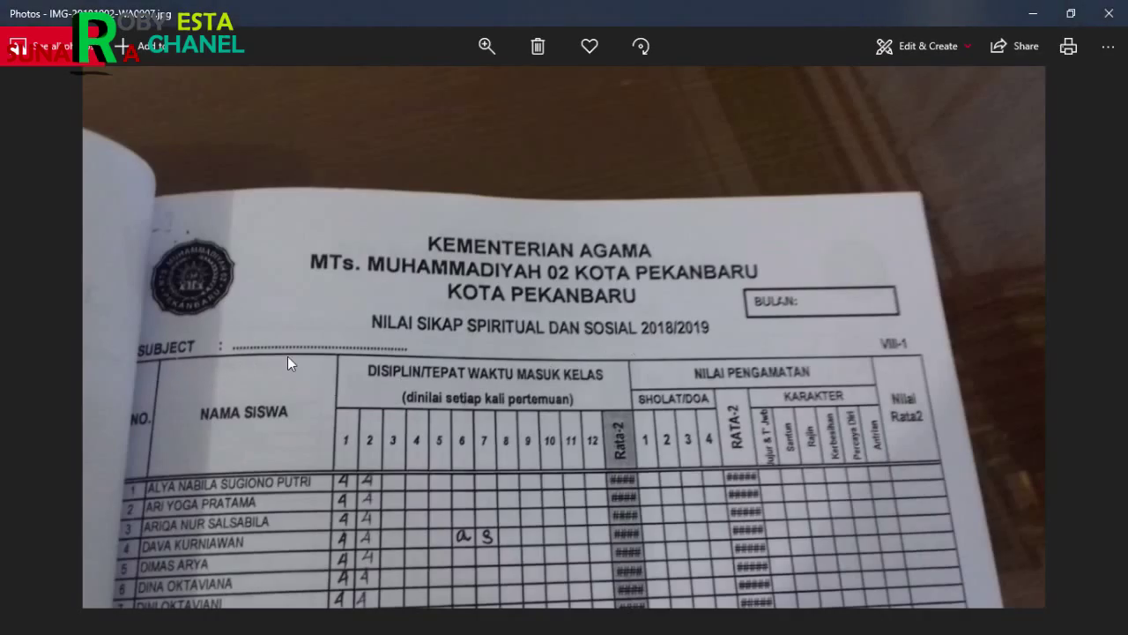
key("alt+Tab")
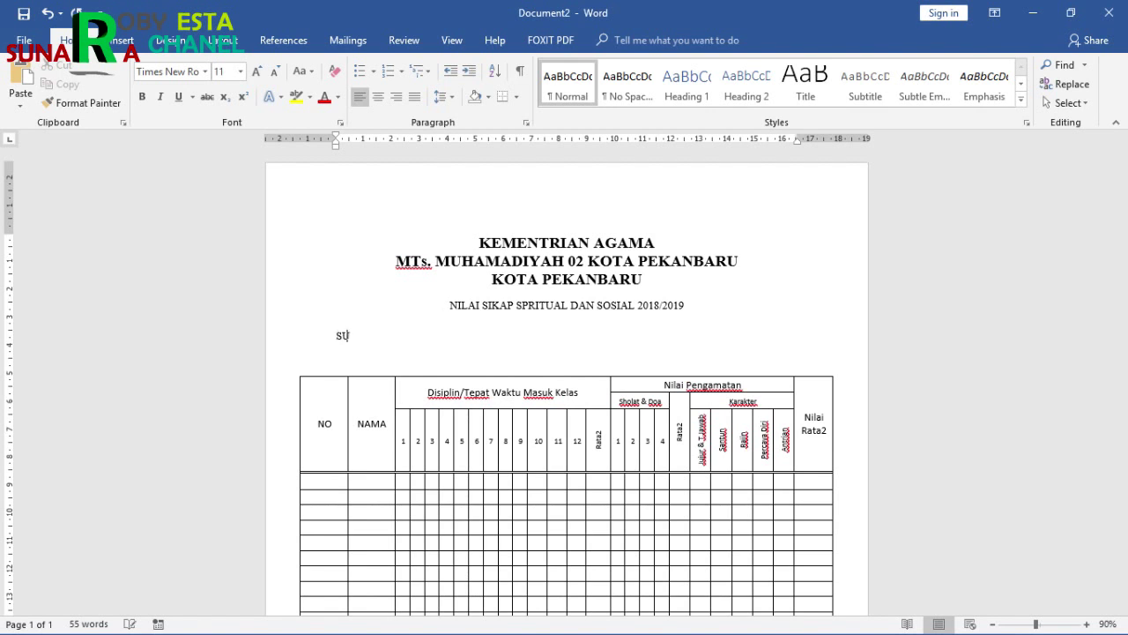
type("CT : ……………")
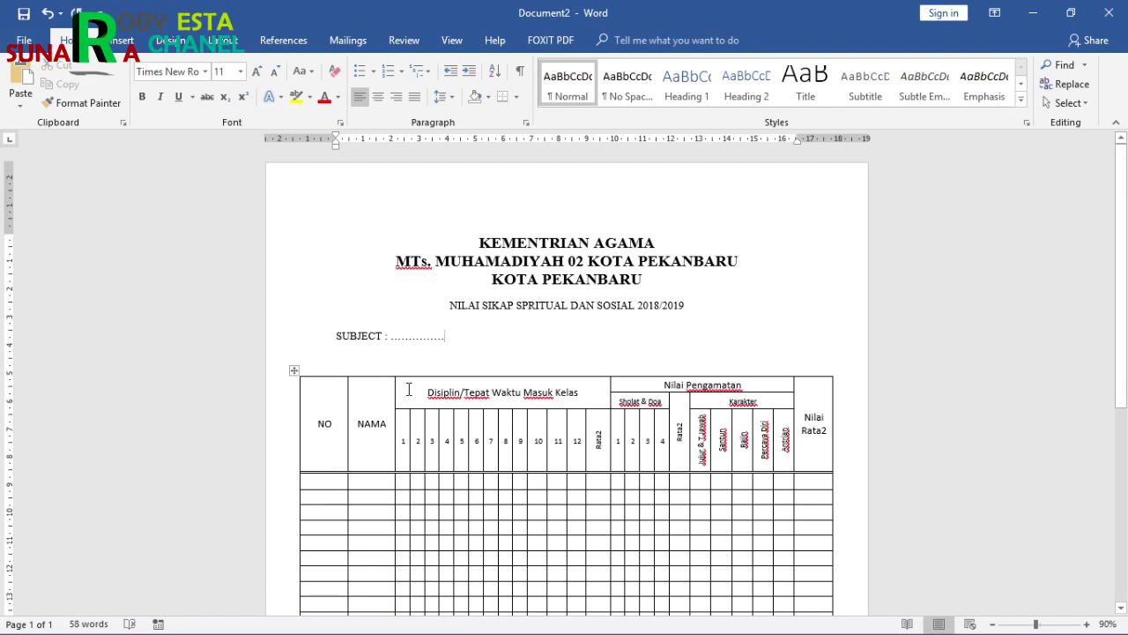
Move the table up so it sits directly beneath the SUBJECT line.
left_click(357, 333)
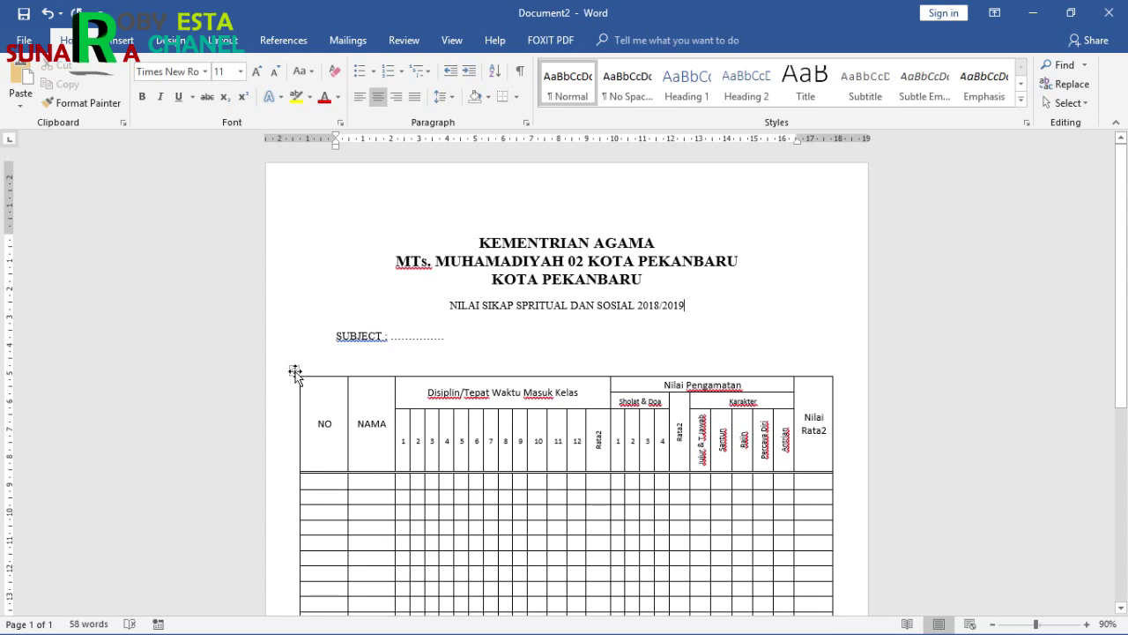
left_click(293, 373)
left_click_drag(293, 372, 294, 340)
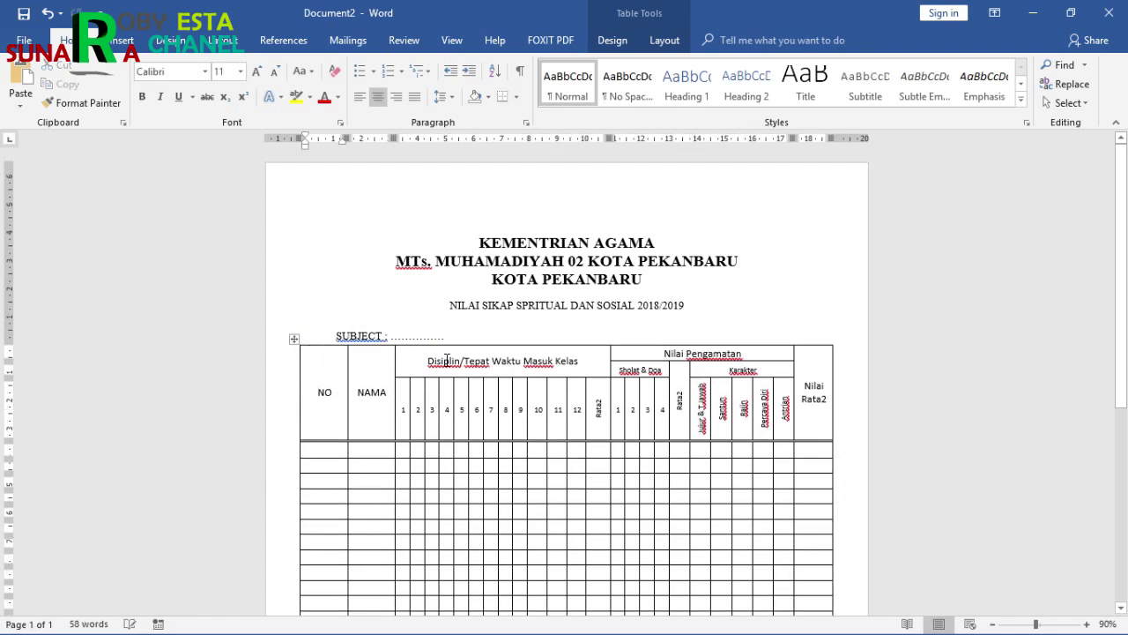
Shift both the left and first-line indents of the SUBJECT line outward to align with the table's left edge.
left_click(484, 338)
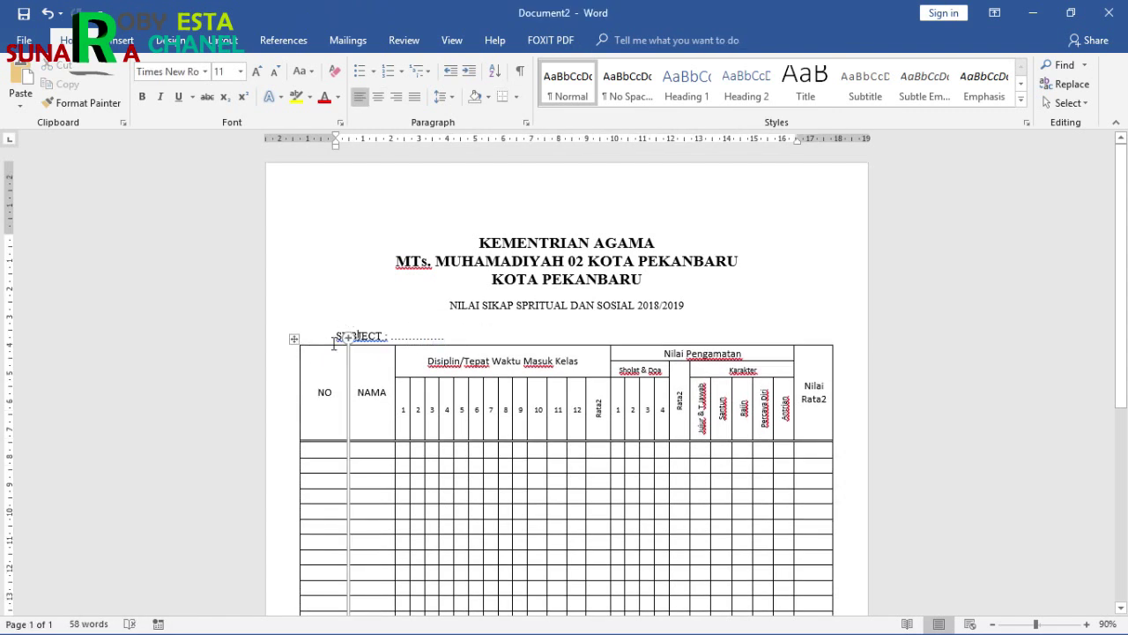
left_click_drag(336, 335, 443, 333)
left_click_drag(335, 147, 299, 150)
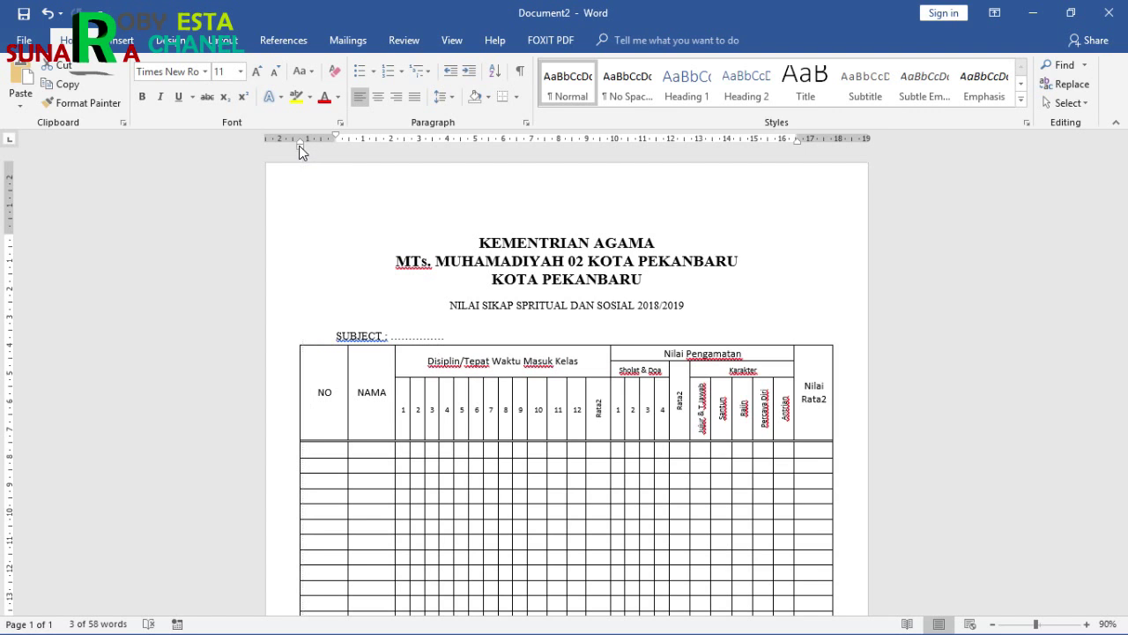
left_click_drag(334, 139, 300, 139)
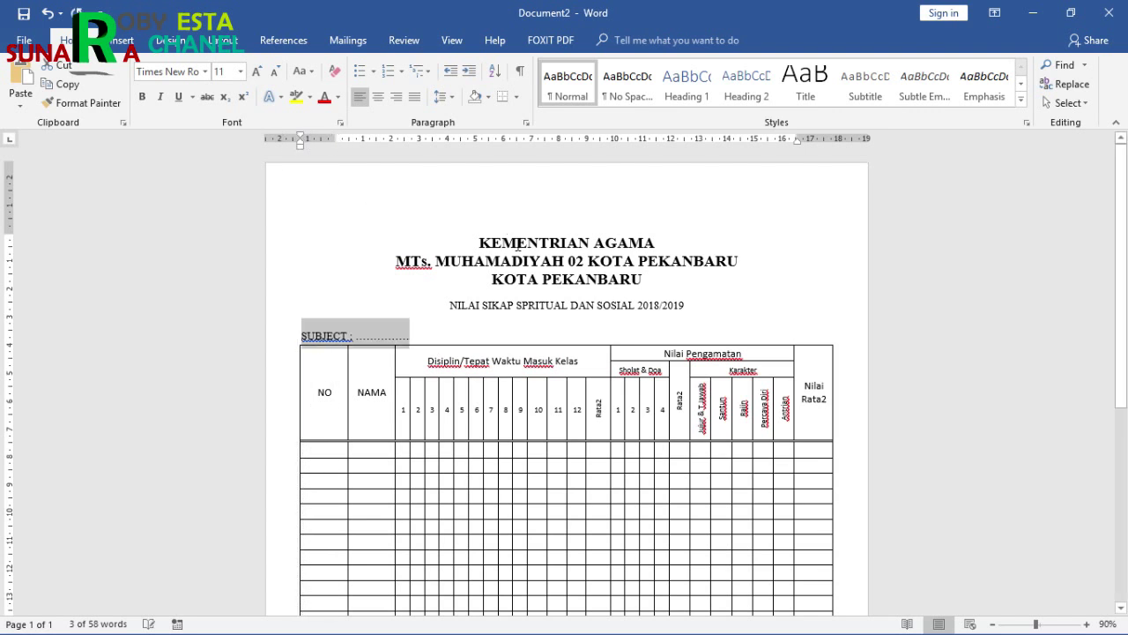
Following the reference photo, draw a text box about 3.66 cm wide and 0.62 cm high beside the KOTA PEKANBARU title line.
left_click(732, 333)
key("alt+Tab")
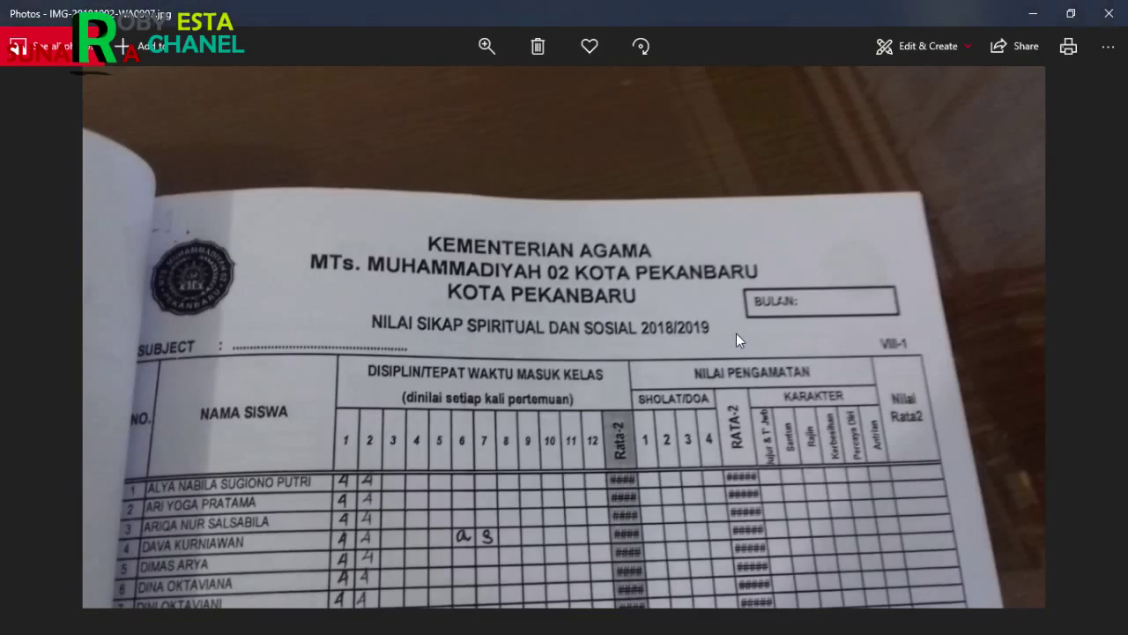
key("alt+Tab")
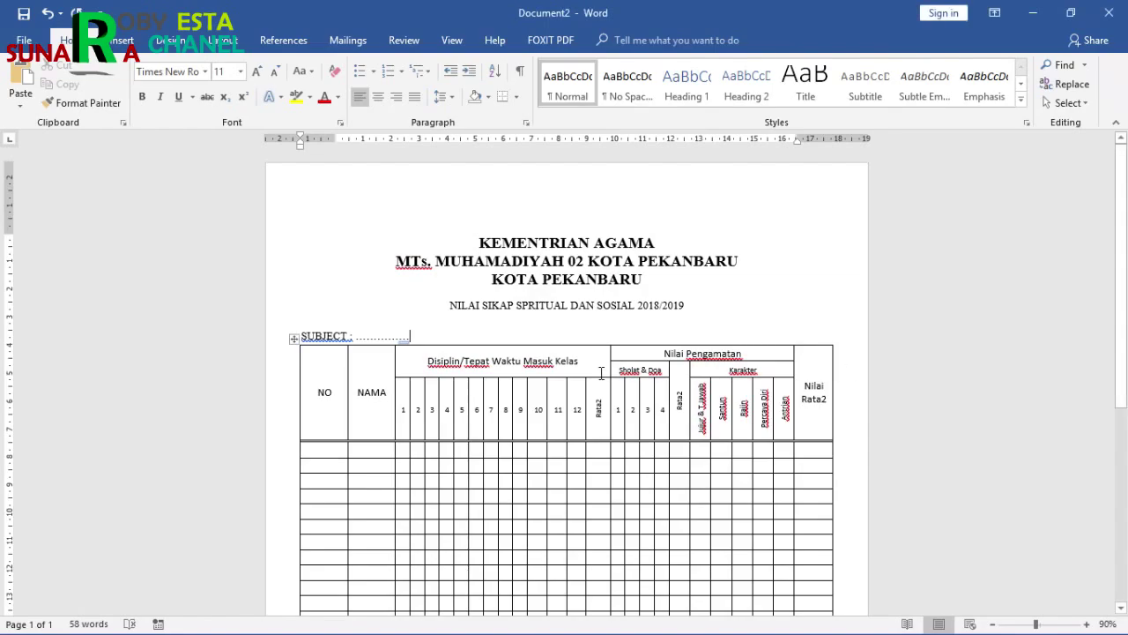
left_click(124, 40)
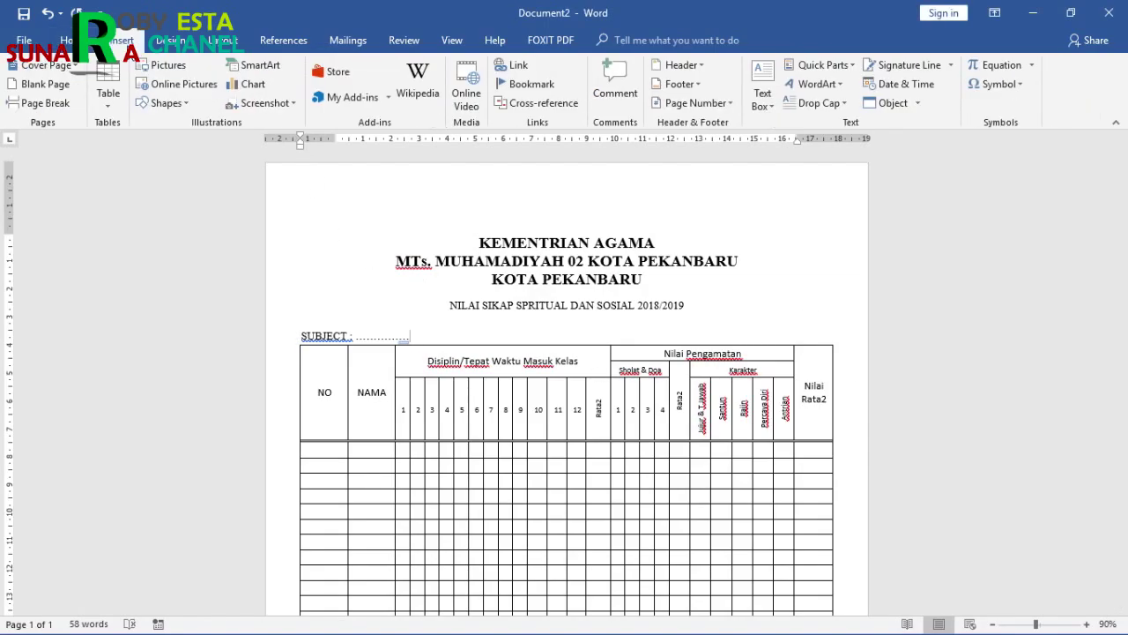
left_click(148, 105)
left_click(763, 84)
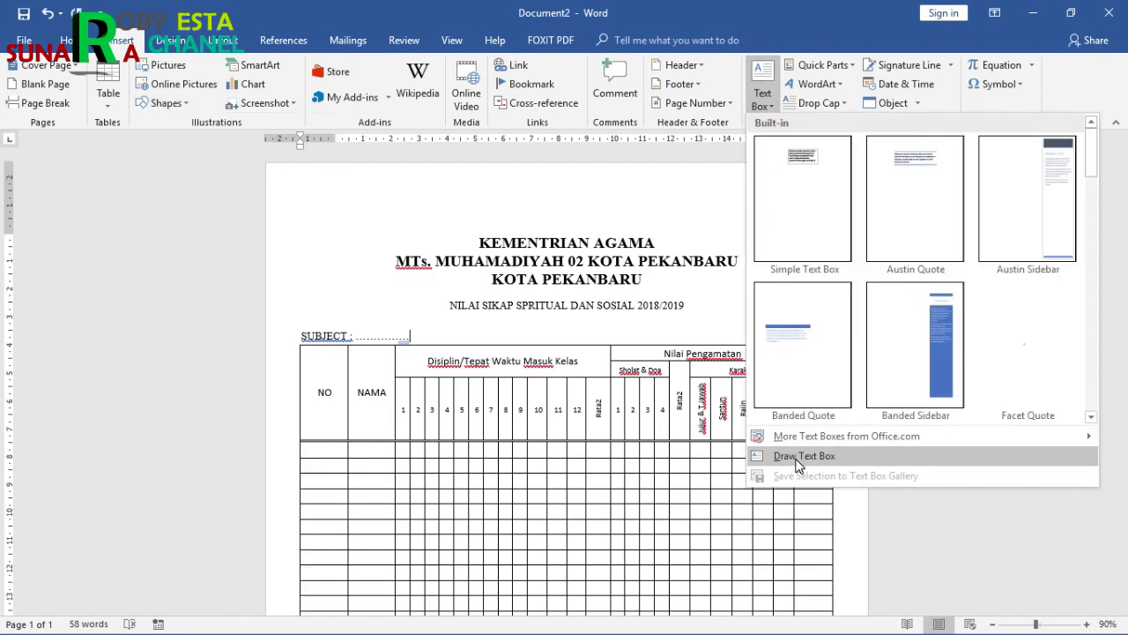
left_click(798, 458)
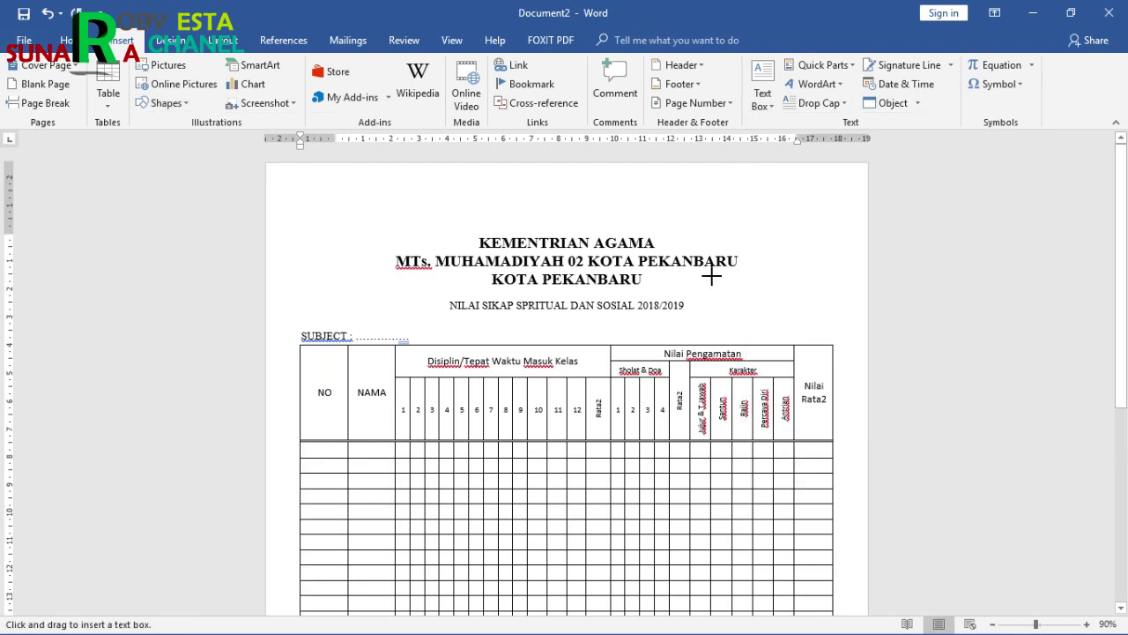
left_click_drag(708, 270, 810, 287)
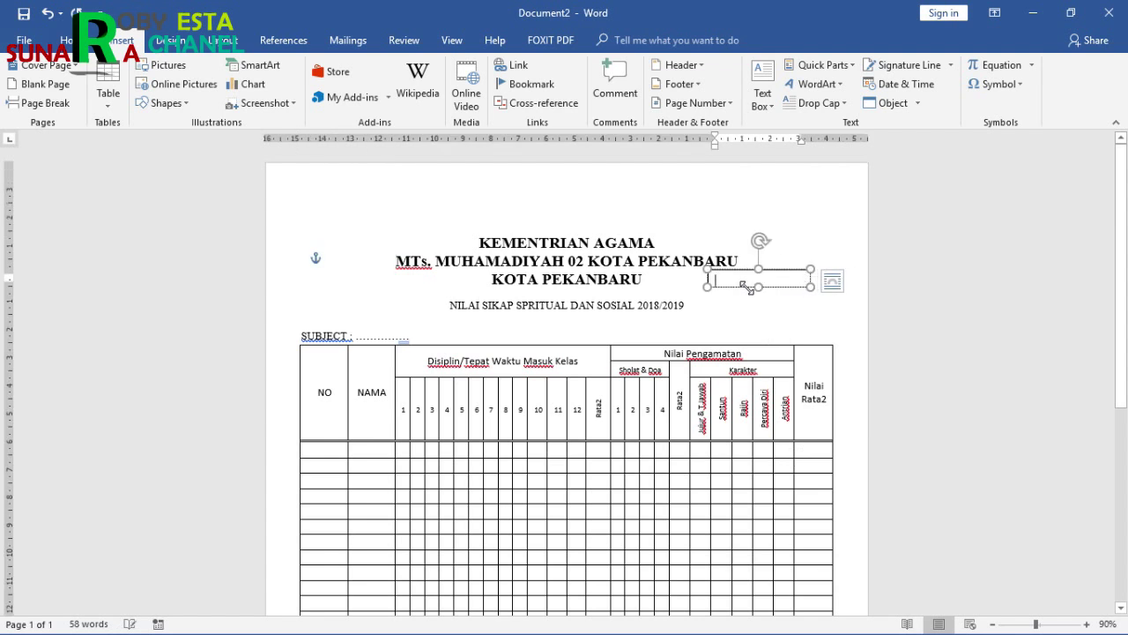
Enter BULAN : in the text box and increase the box height to about 0.8 cm.
key("alt+Tab")
key("alt+Tab")
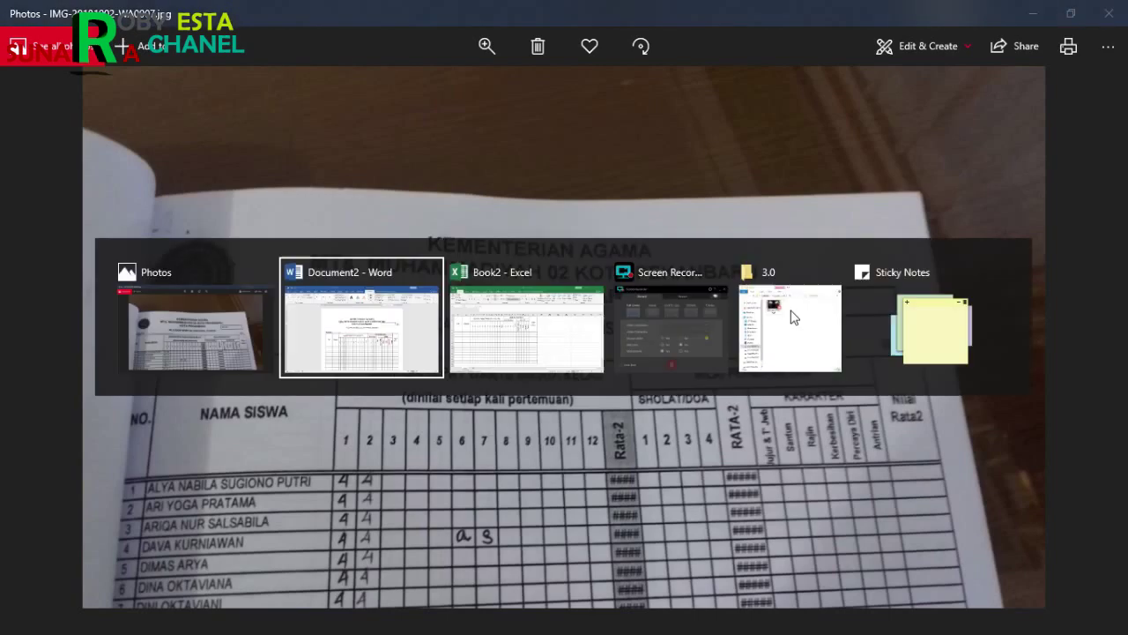
type("hu")
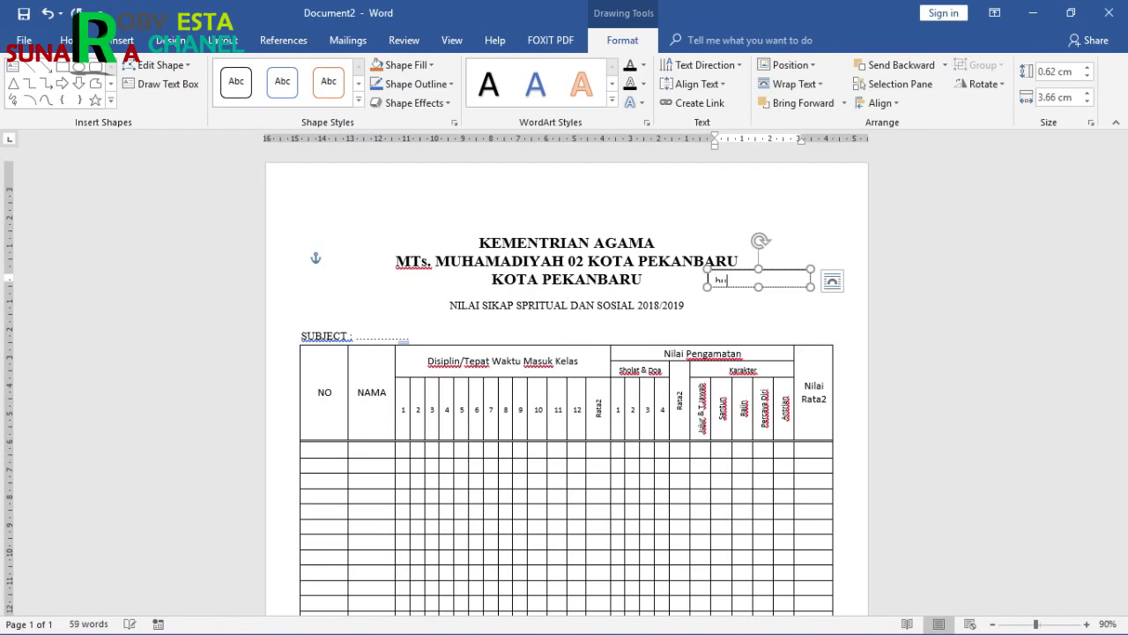
type("lan")
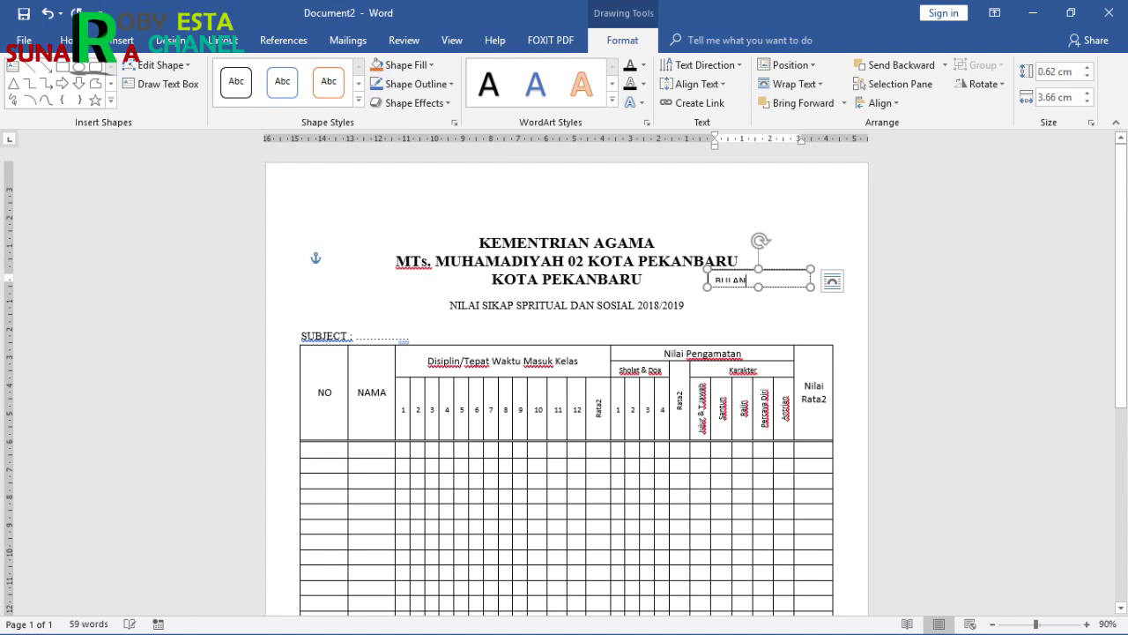
left_click_drag(757, 287, 758, 292)
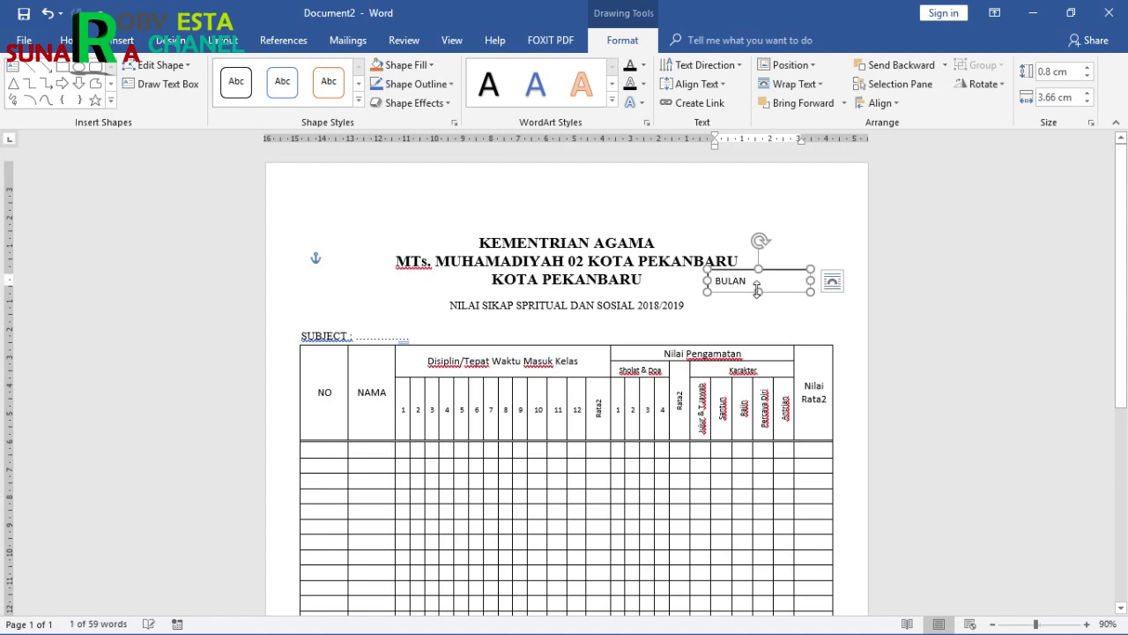
type(":")
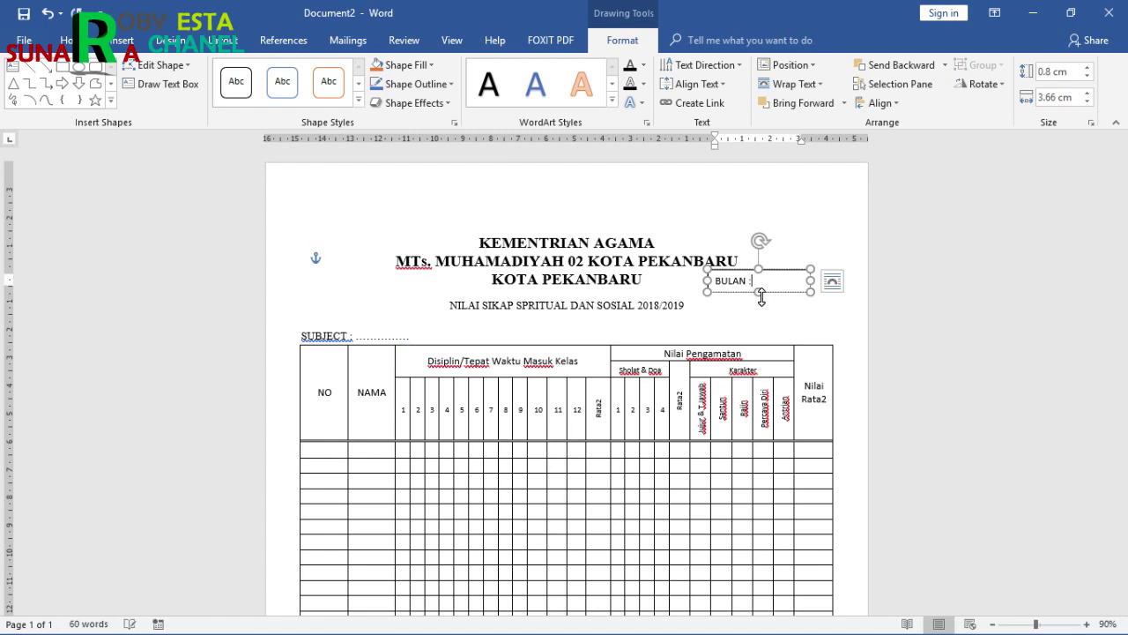
Format the BULAN : text as bold Times New Roman.
key("ctrl+a")
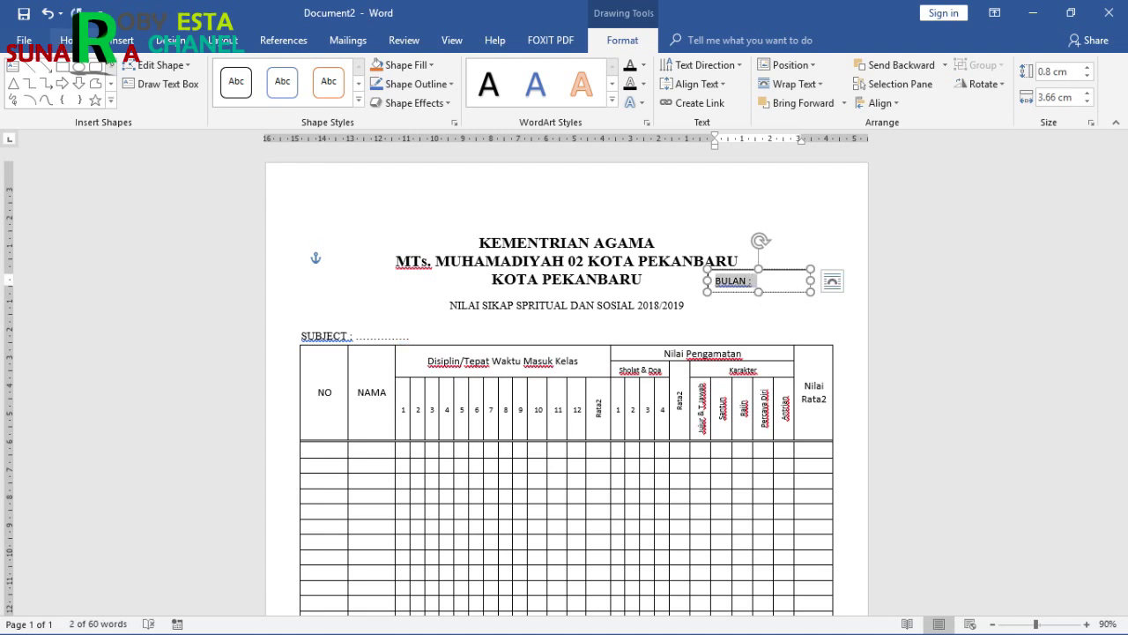
left_click(65, 40)
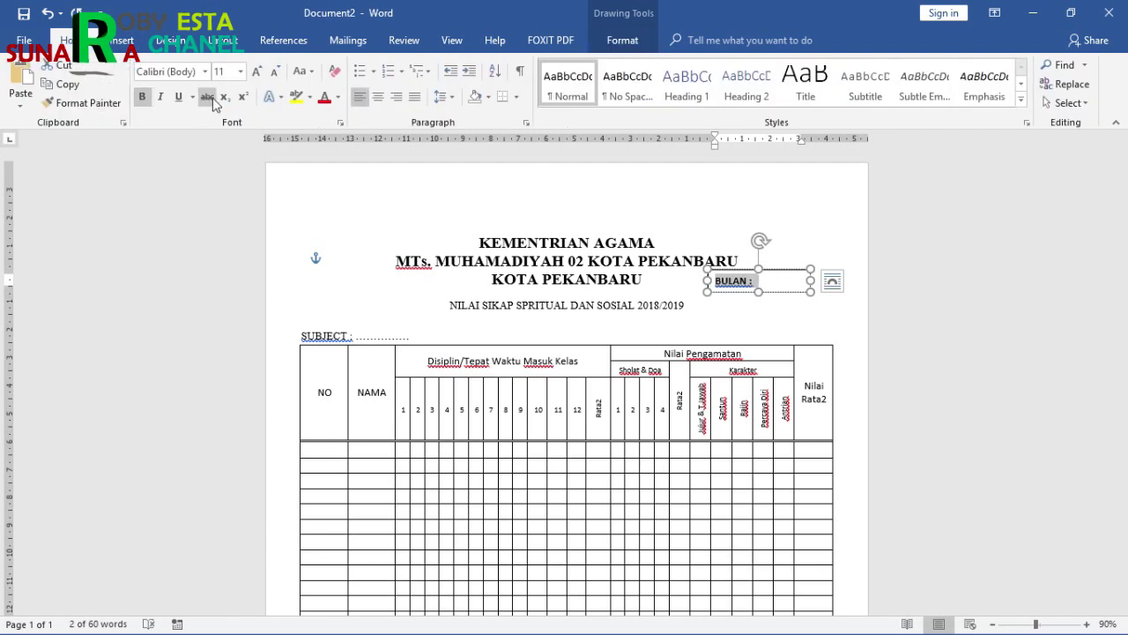
left_click(206, 72)
left_click(209, 170)
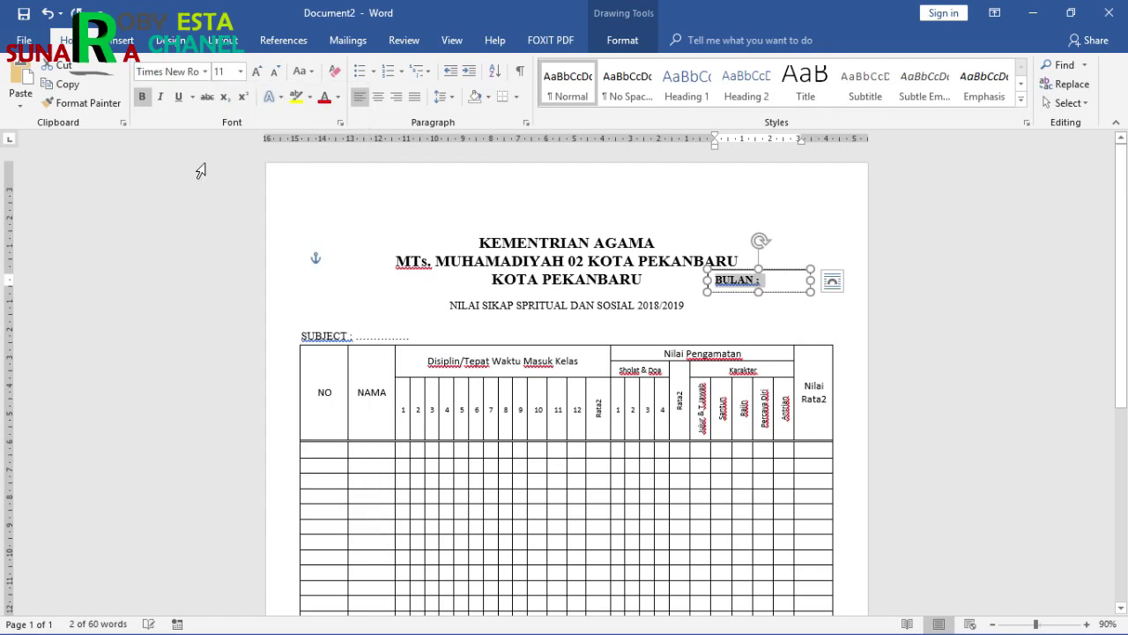
left_click(731, 311)
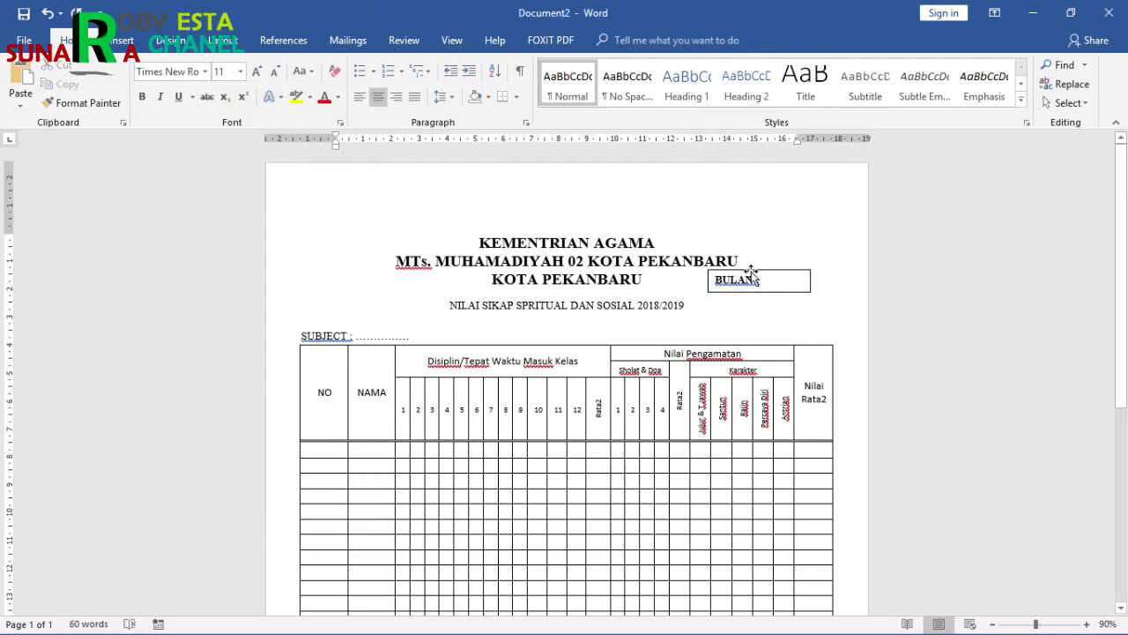
left_click(751, 278)
left_click_drag(763, 269, 758, 291)
left_click(753, 316)
left_click(758, 293)
left_click(758, 317)
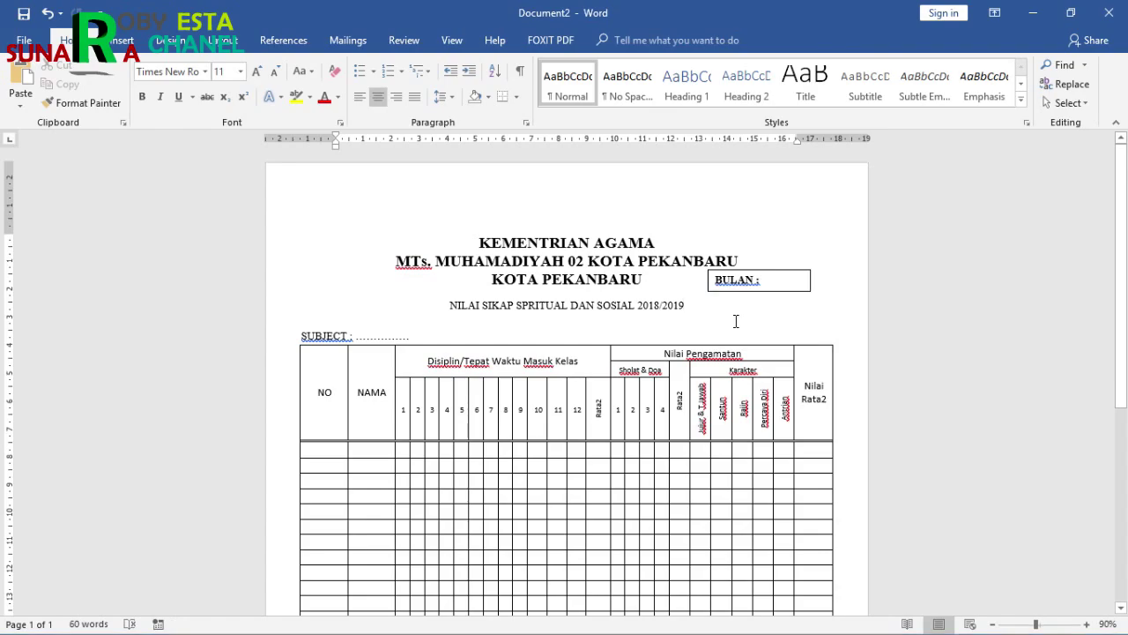
Set a left tab stop at about 16 cm on the SUBJECT line and advance the text cursor to it.
key("alt+Tab")
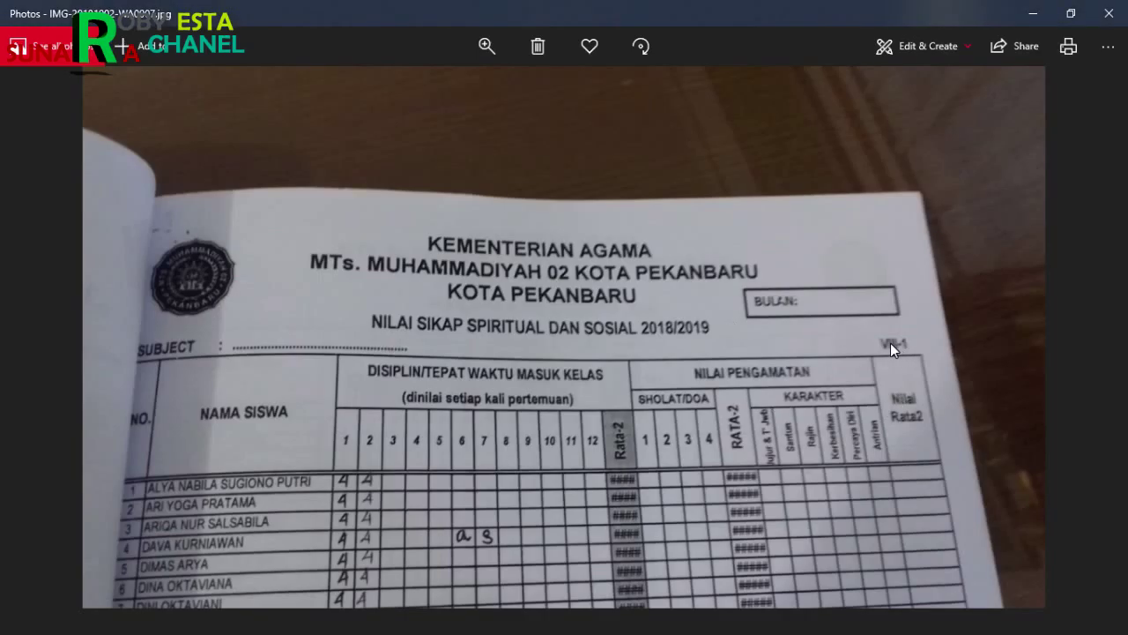
key("alt+Tab")
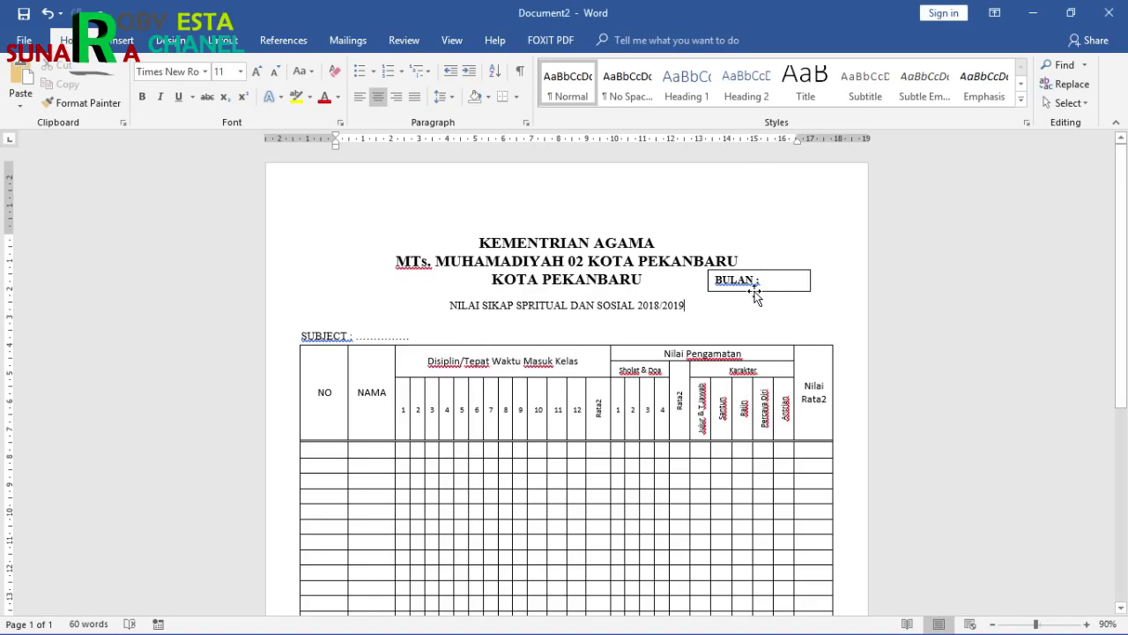
left_click(747, 333)
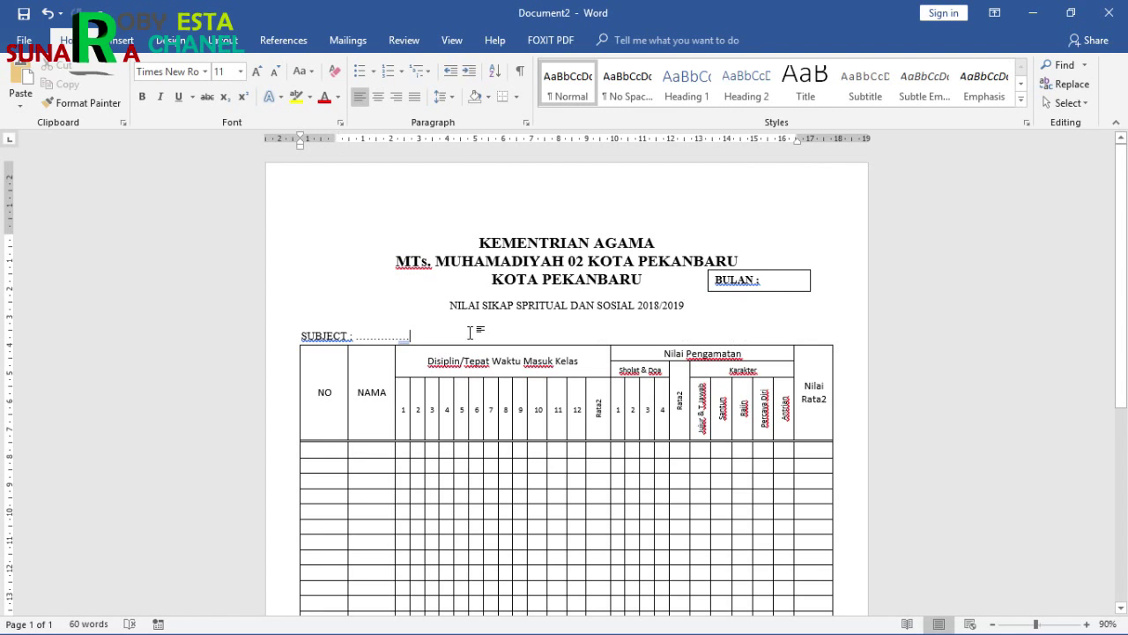
left_click(714, 139)
left_click_drag(715, 141, 782, 147)
key("Tab")
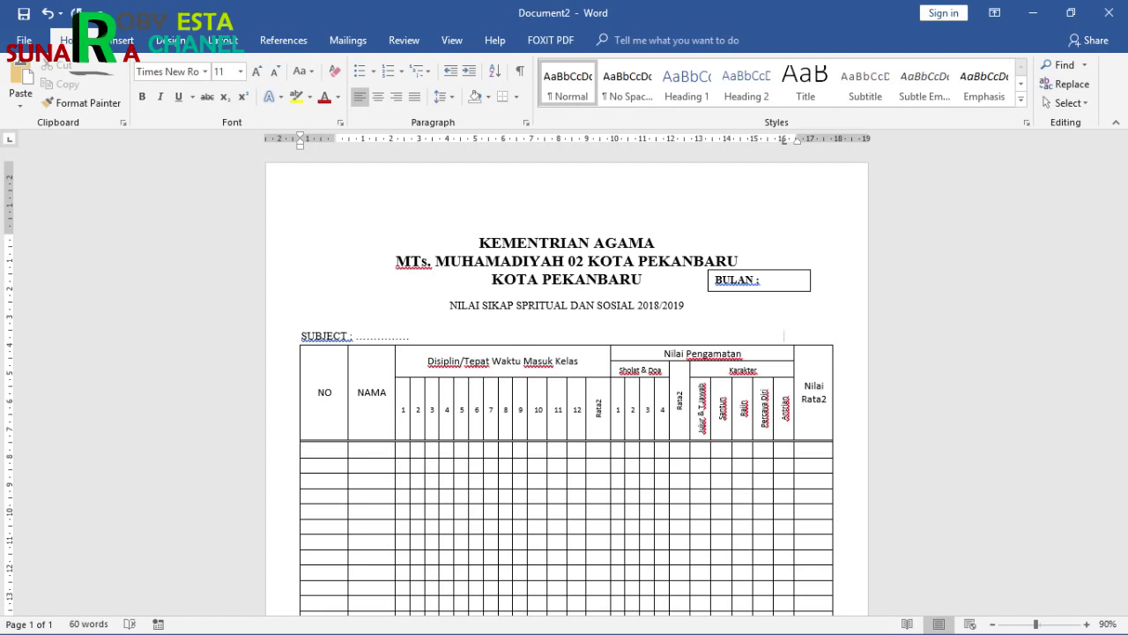
Enter the class label VIII-1 at the tab stop on the SUBJECT line, following the reference photo.
key("alt+Tab")
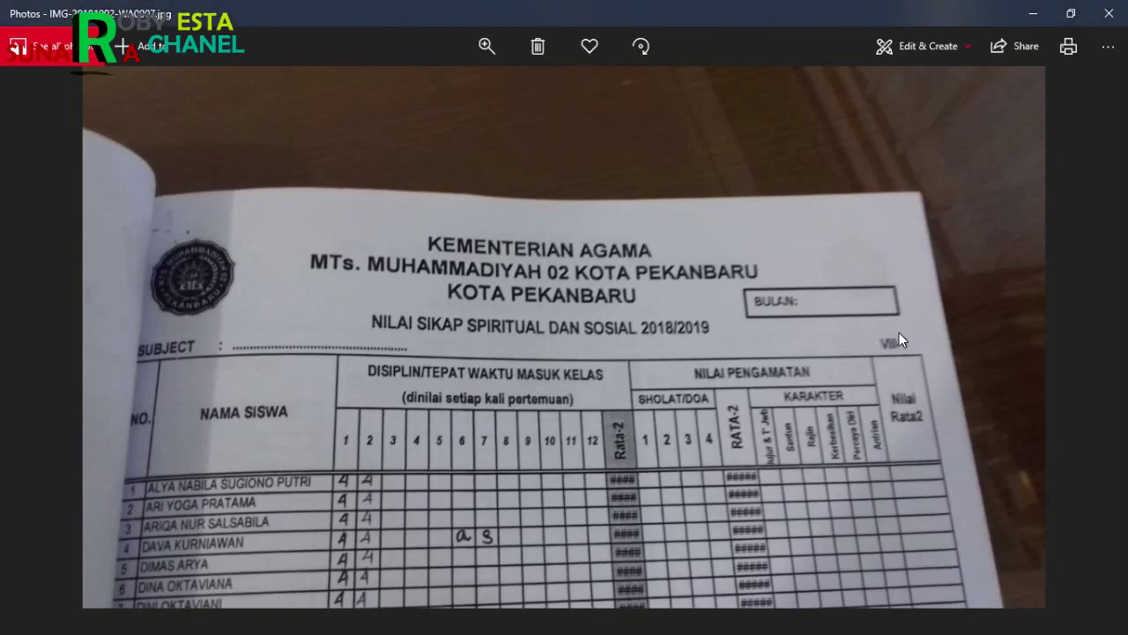
key("alt+Tab")
type("V")
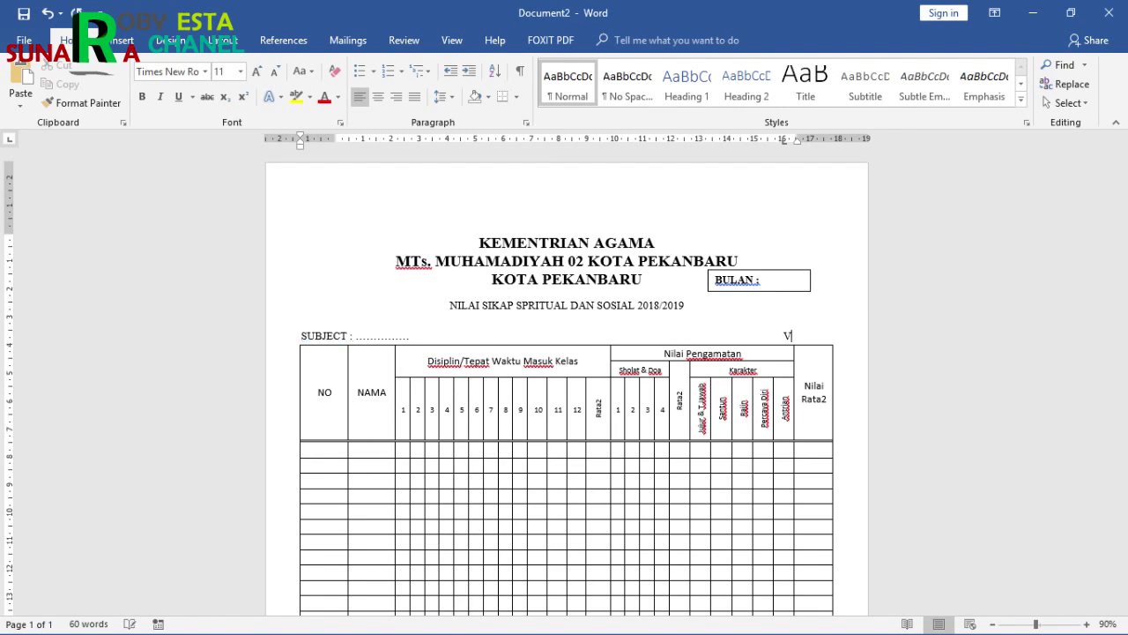
type("I")
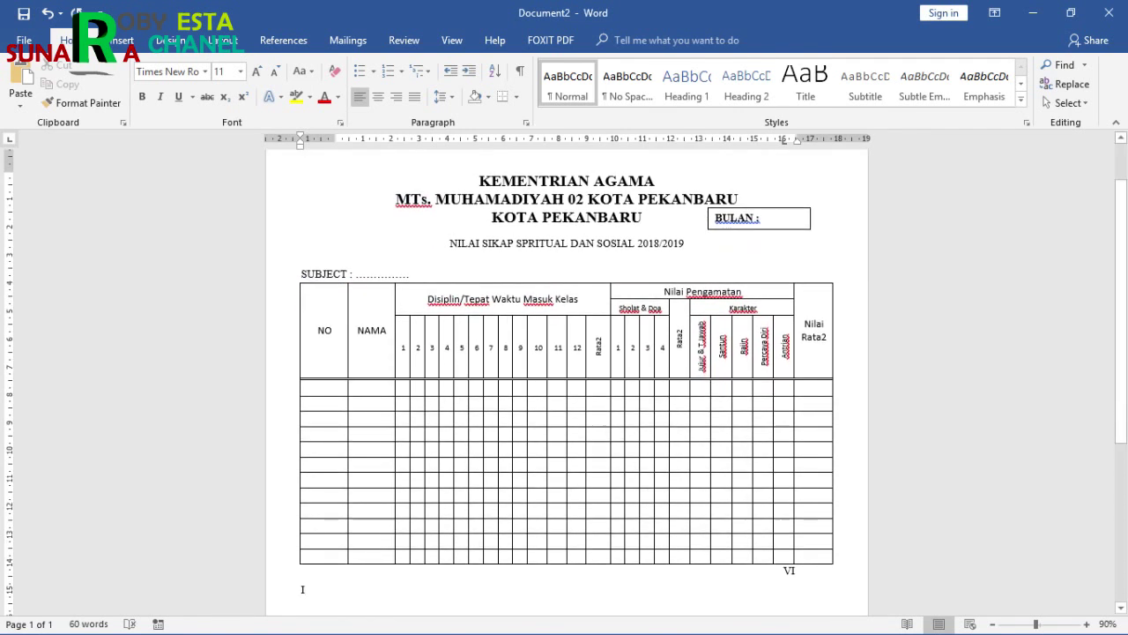
key("alt+Tab")
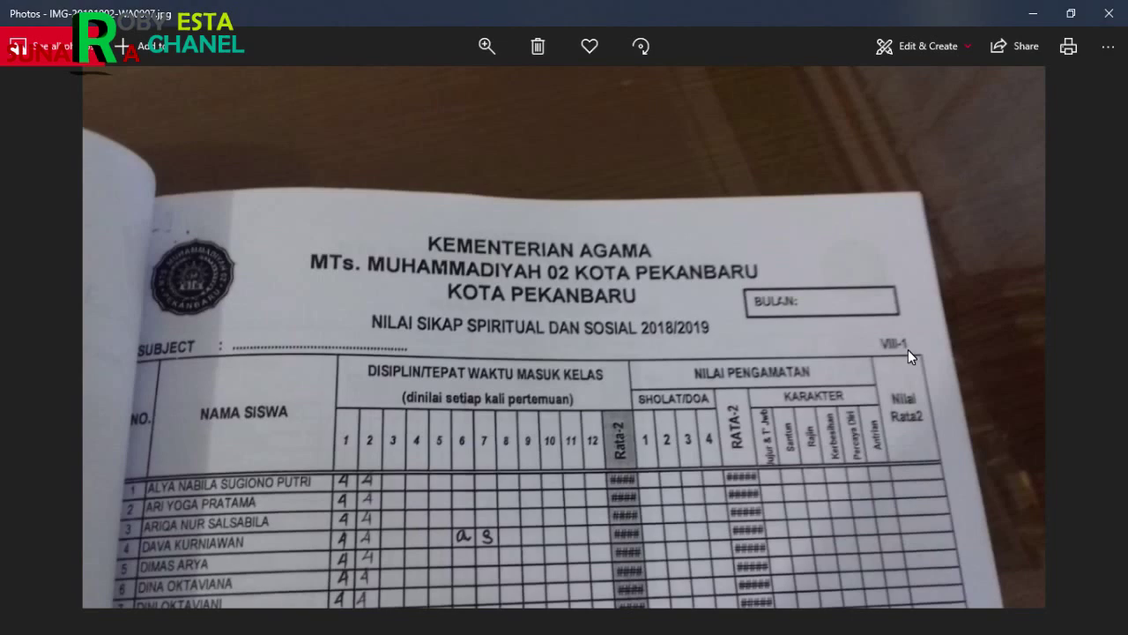
key("alt+Tab")
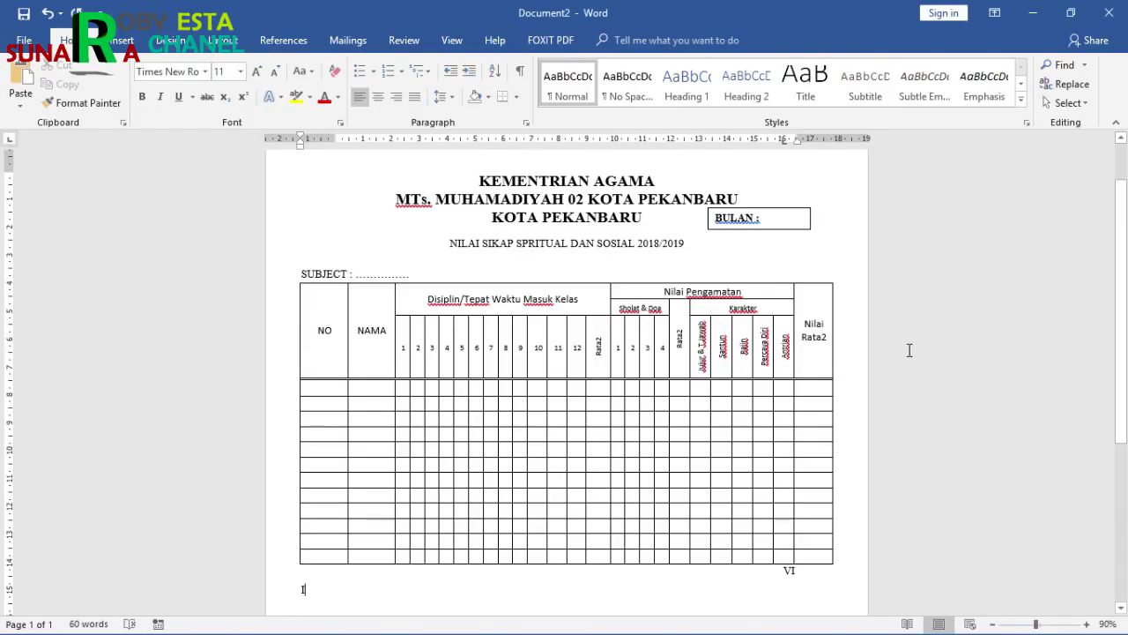
type("II-1")
Shift the SUBJECT line's tab stop to about 16.8 cm and its right indent to about 17.8 cm, aligning the class label with the table's right edge.
scroll(919, 244, "up", 2)
scroll(786, 151, "down", 2)
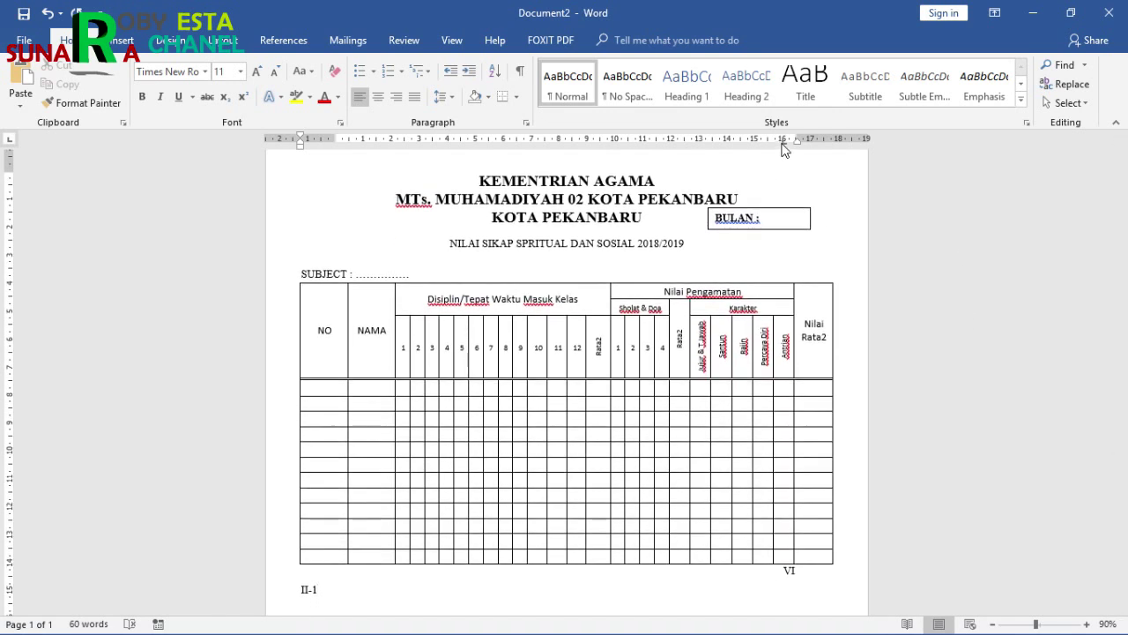
mouse_move(782, 142)
left_mouse_down()
mouse_move(770, 151)
mouse_move(836, 147)
mouse_move(789, 144)
mouse_move(808, 145)
left_mouse_up()
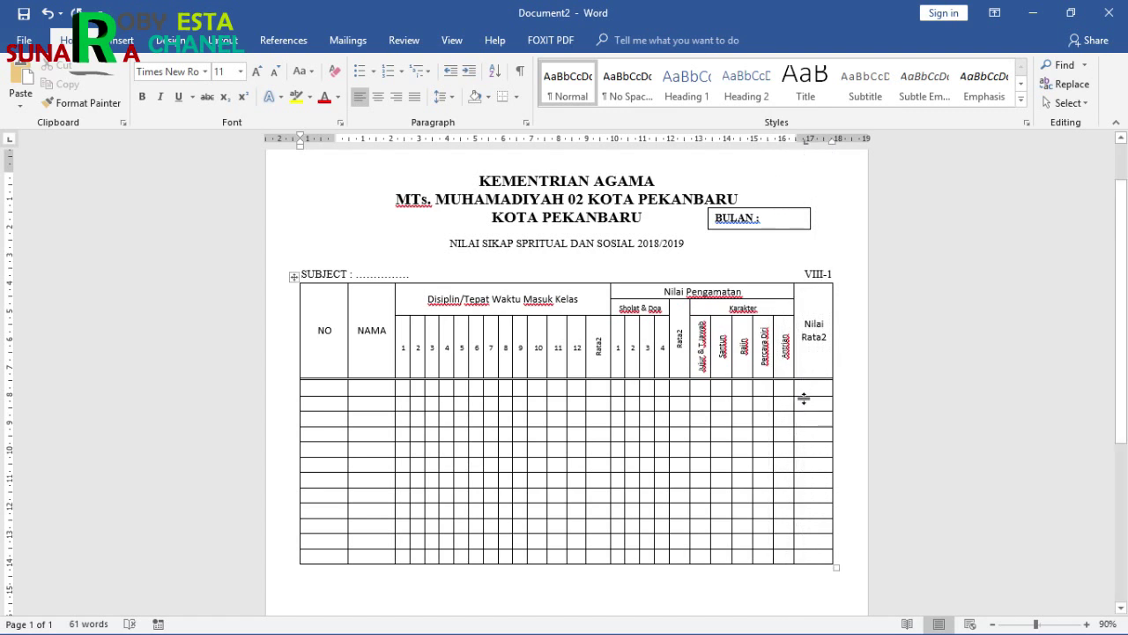
left_click(806, 387)
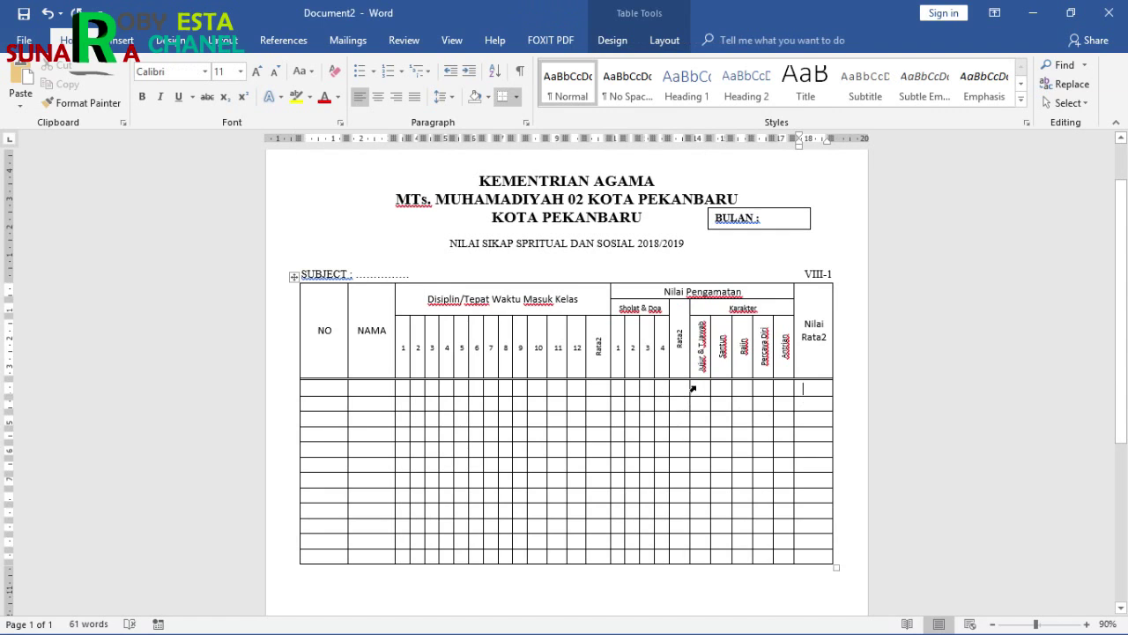
Review the whole form page and compare its headings and table layout with the reference photo.
scroll(558, 312, "down", 3)
scroll(529, 311, "up", 4)
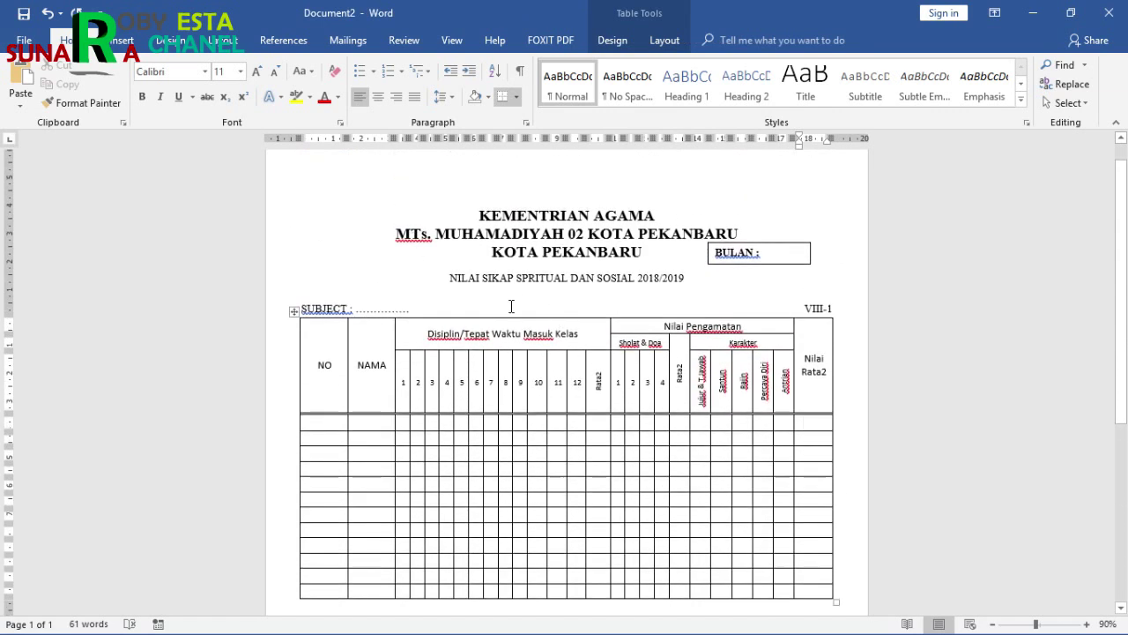
scroll(557, 314, "down", 6)
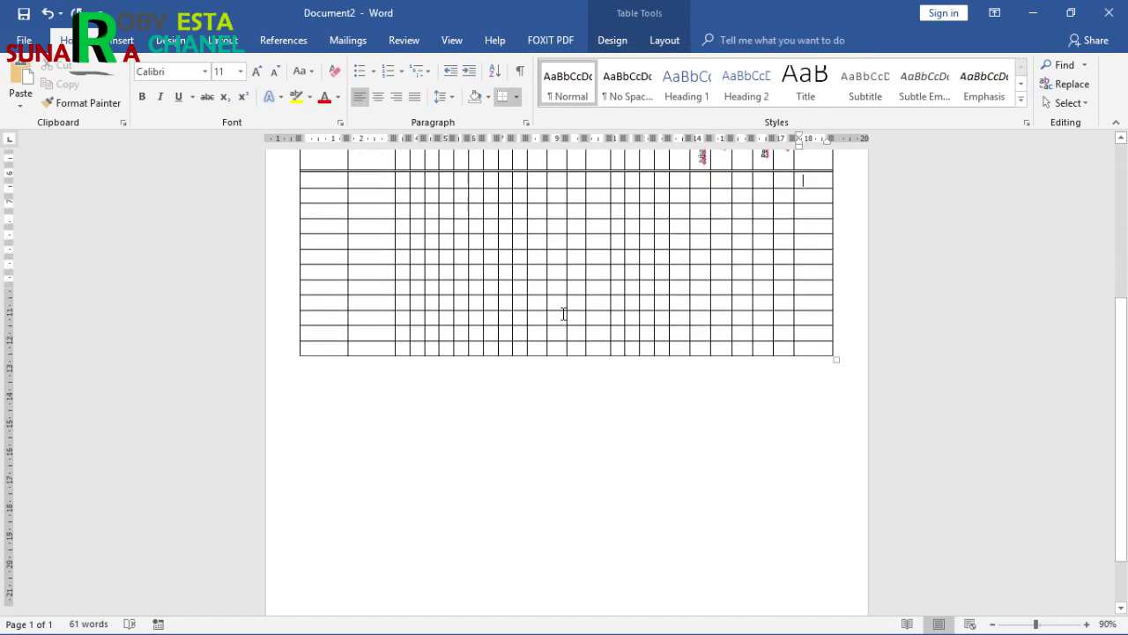
scroll(564, 313, "up", 6)
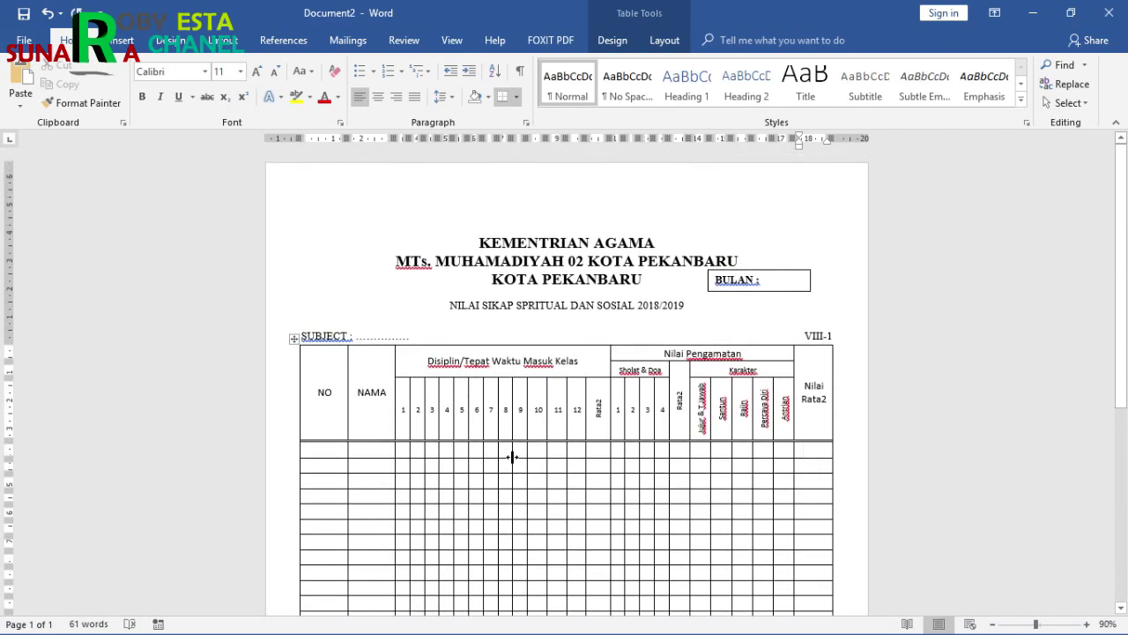
key("alt+Tab")
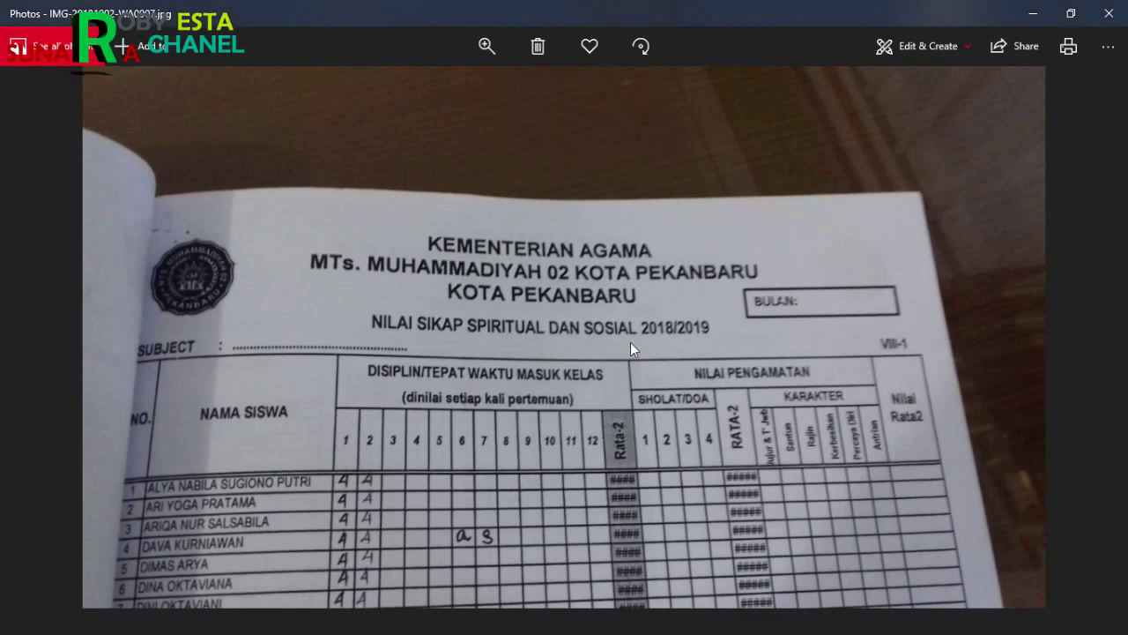
key("alt+Tab")
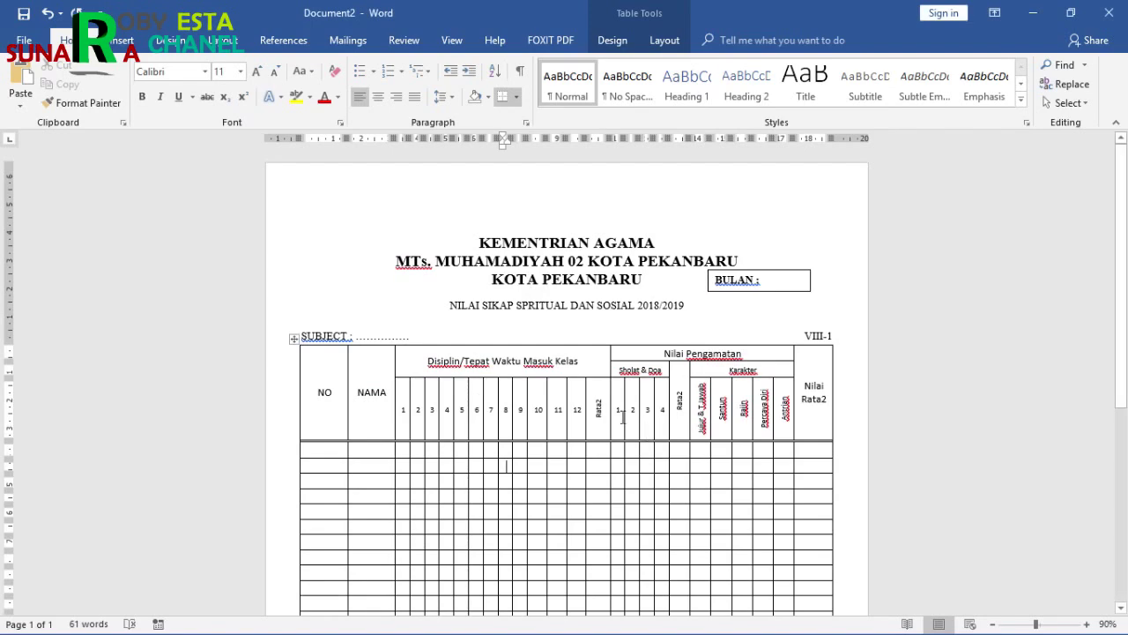